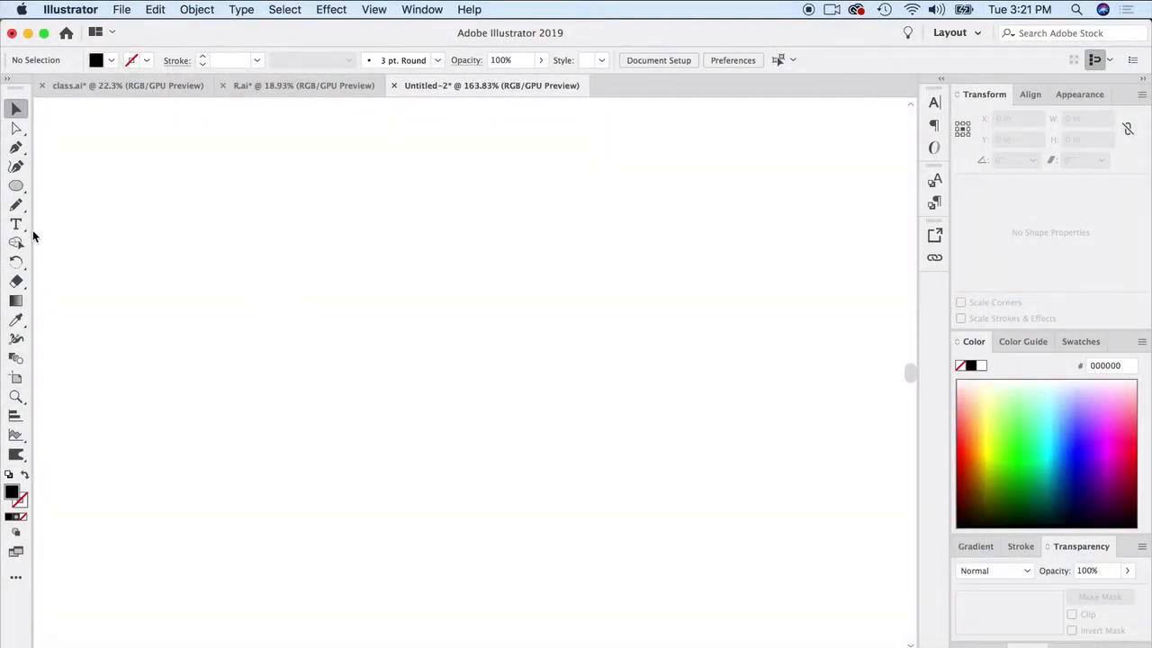
Add the letter B as point text in the Azo Sans Black font near the middle of the canvas.
{"action": "left_click", "coordinate": [16, 224]}
{"action": "left_click", "coordinate": [401, 342]}
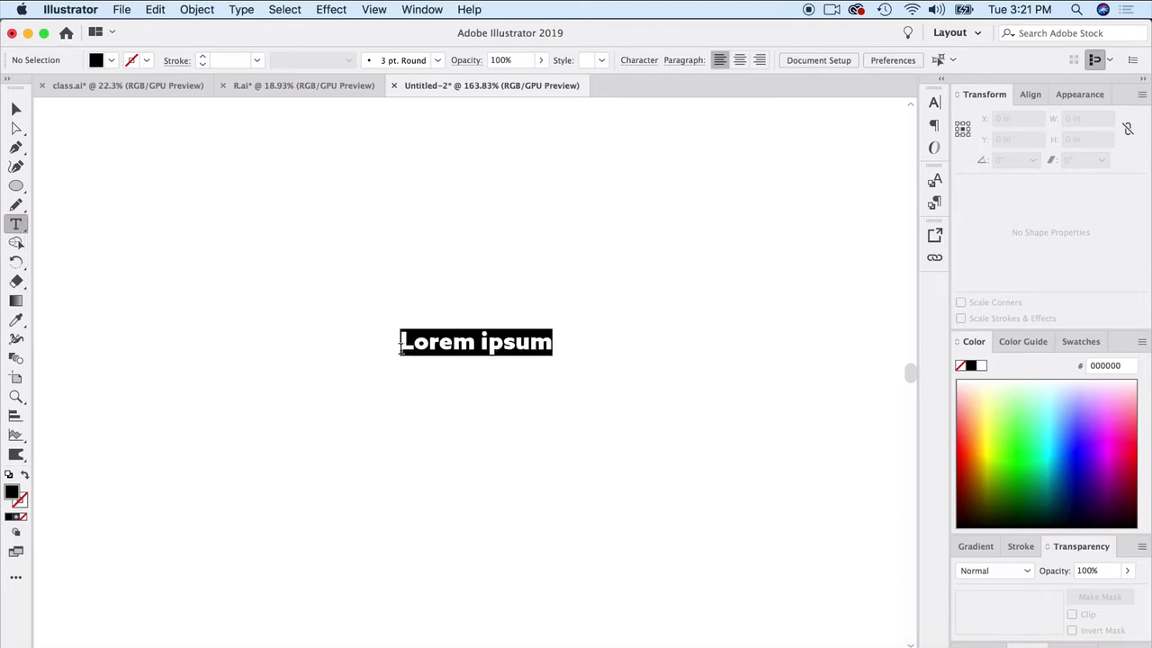
{"action": "type", "text": "B"}
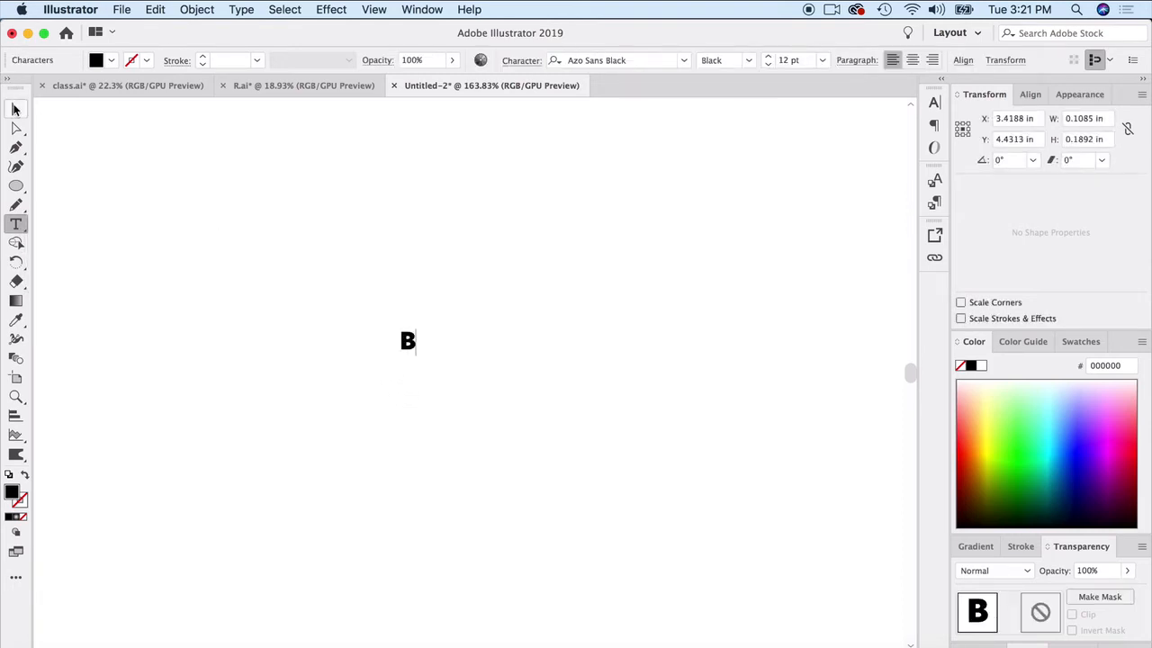
{"action": "key", "text": "Escape"}
Scale the letter B up to about 167 pt and reposition it around the middle of the canvas.
{"action": "left_click_drag", "start_coordinate": [416, 330], "coordinate": [661, 124]}
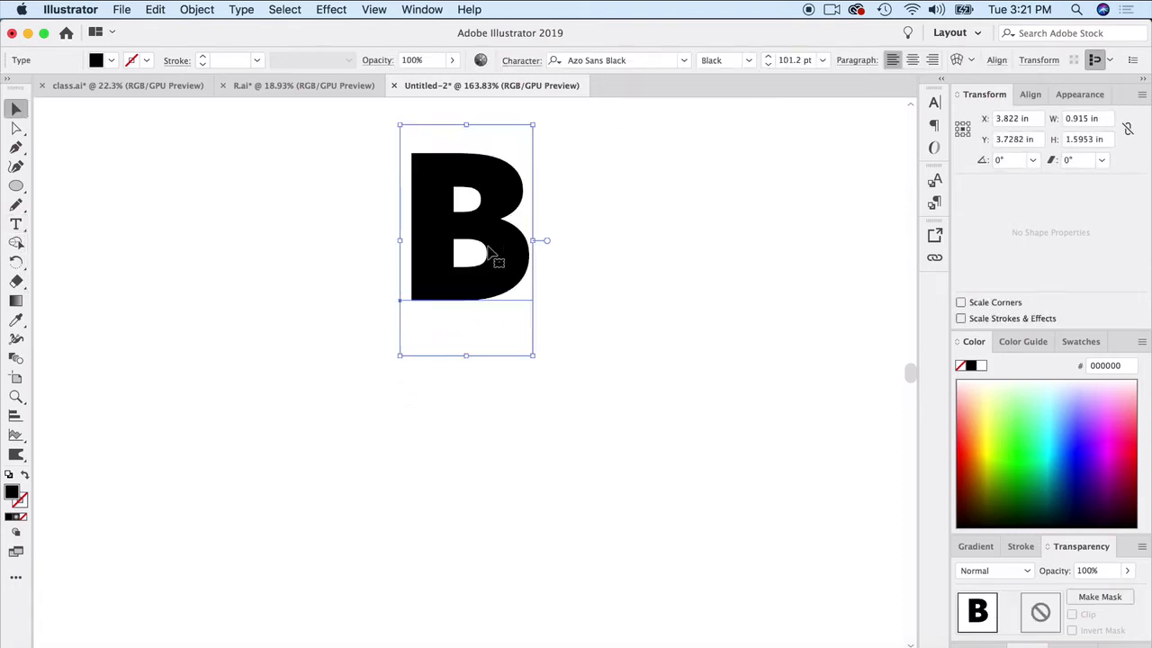
{"action": "left_click_drag", "start_coordinate": [495, 254], "coordinate": [391, 446]}
{"action": "left_click_drag", "start_coordinate": [432, 315], "coordinate": [621, 167]}
{"action": "left_click_drag", "start_coordinate": [439, 327], "coordinate": [461, 356]}
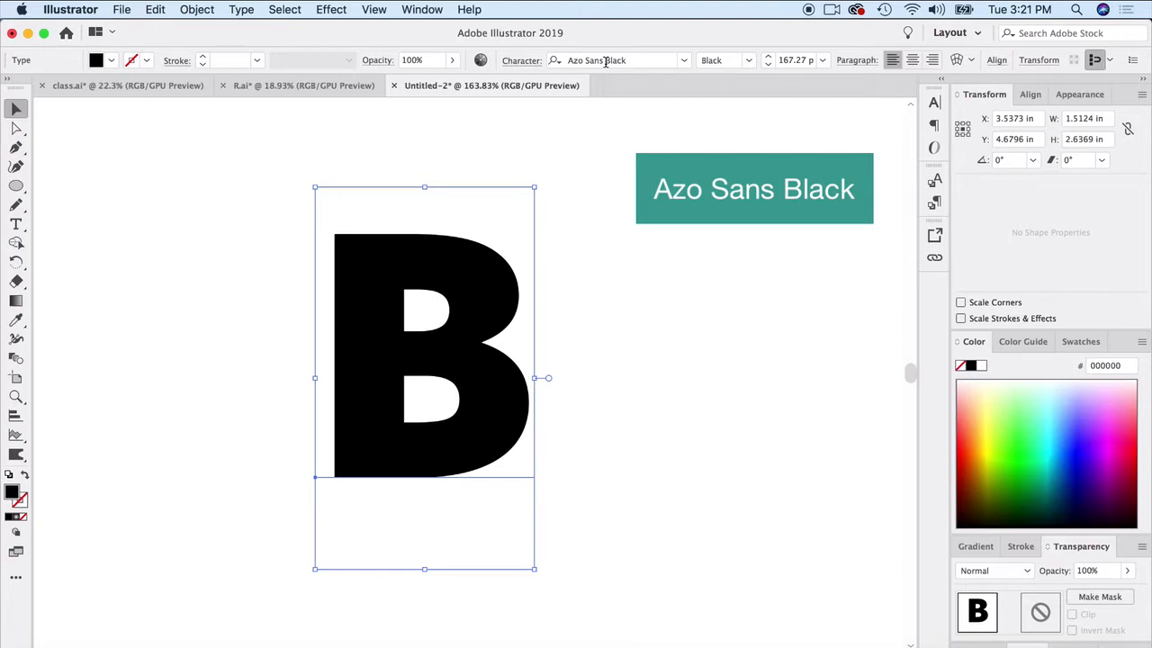
{"action": "left_click", "coordinate": [688, 232]}
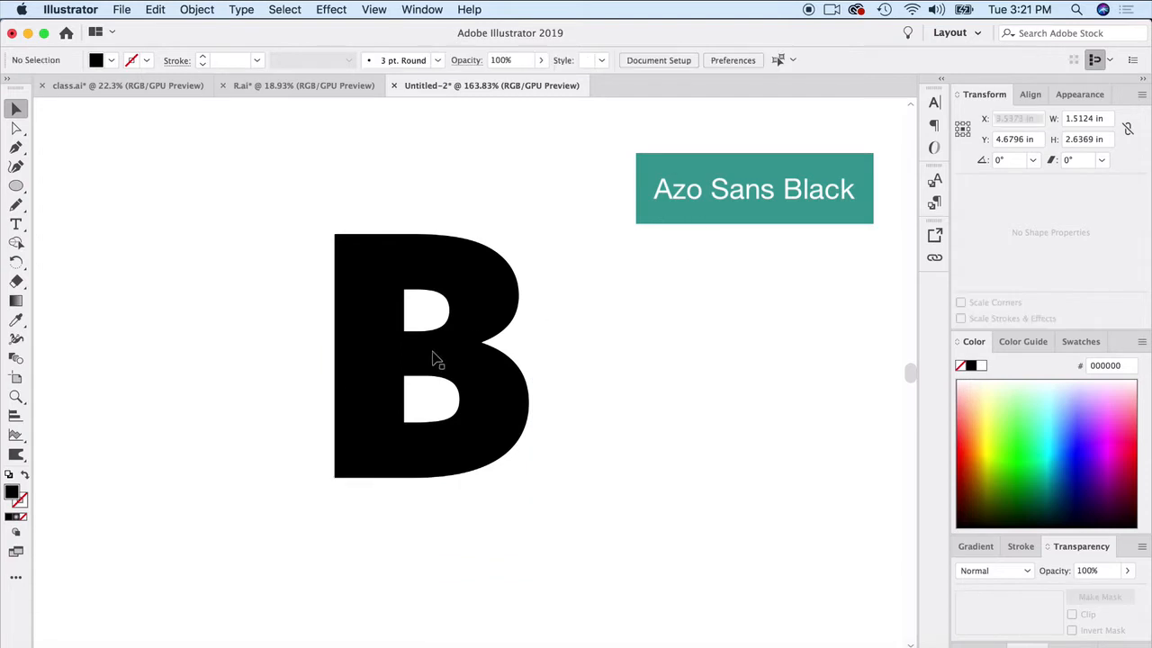
Convert the letter B to outlines and deselect it.
{"action": "left_click", "coordinate": [454, 349]}
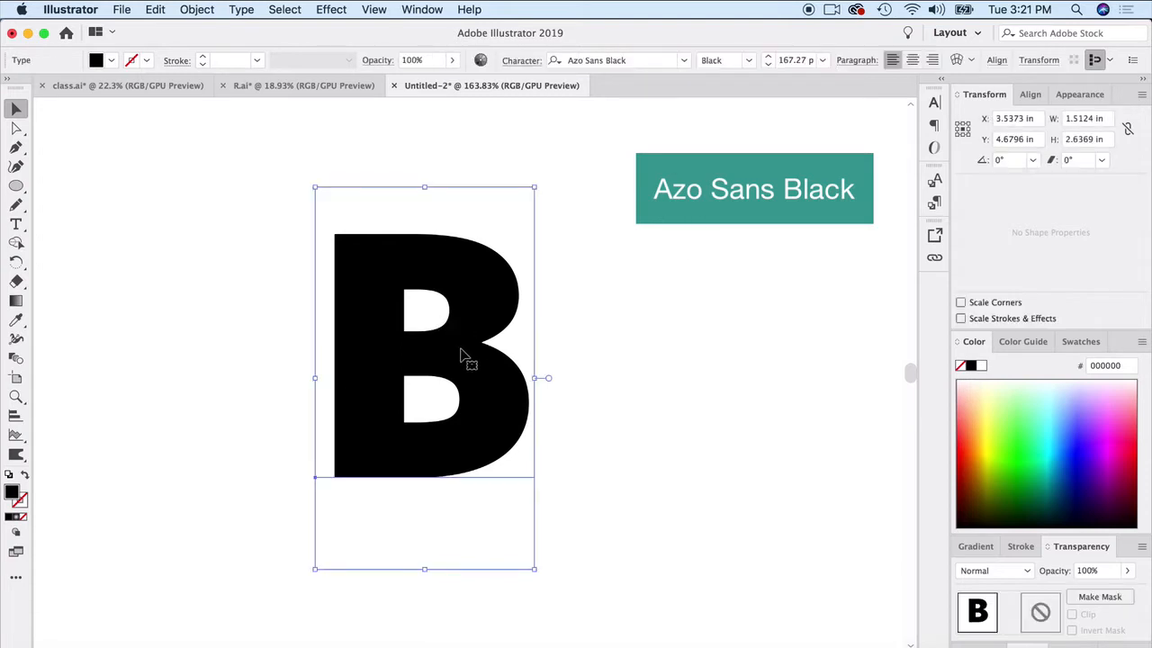
{"action": "right_click", "coordinate": [460, 352]}
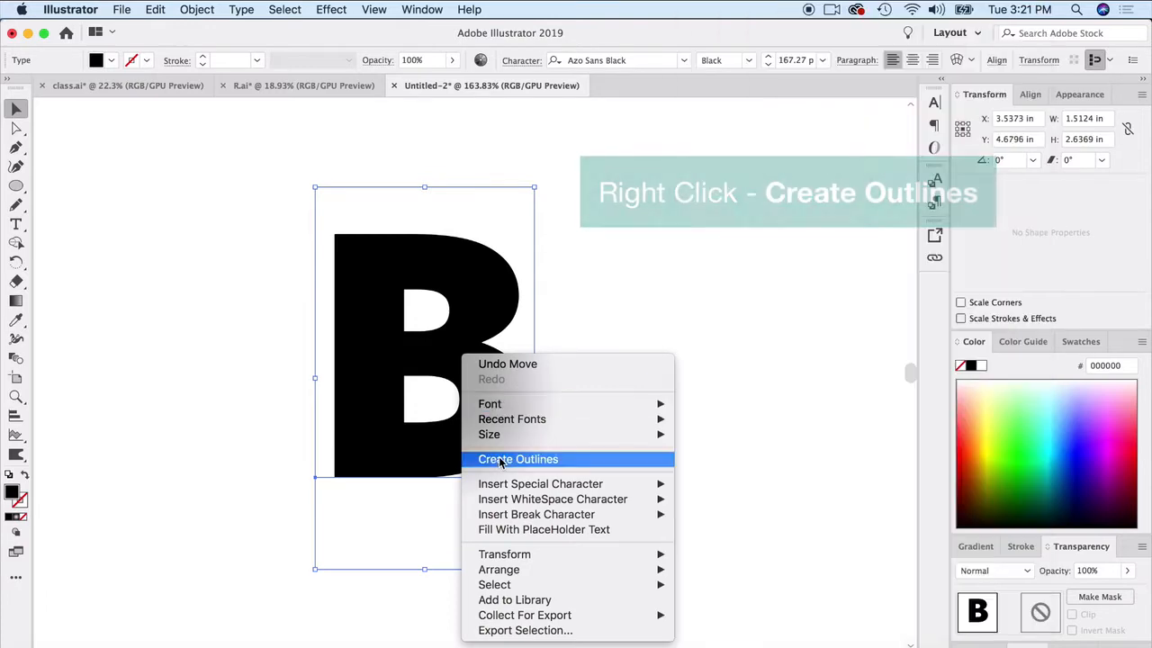
{"action": "left_click", "coordinate": [519, 461]}
{"action": "left_click", "coordinate": [603, 389]}
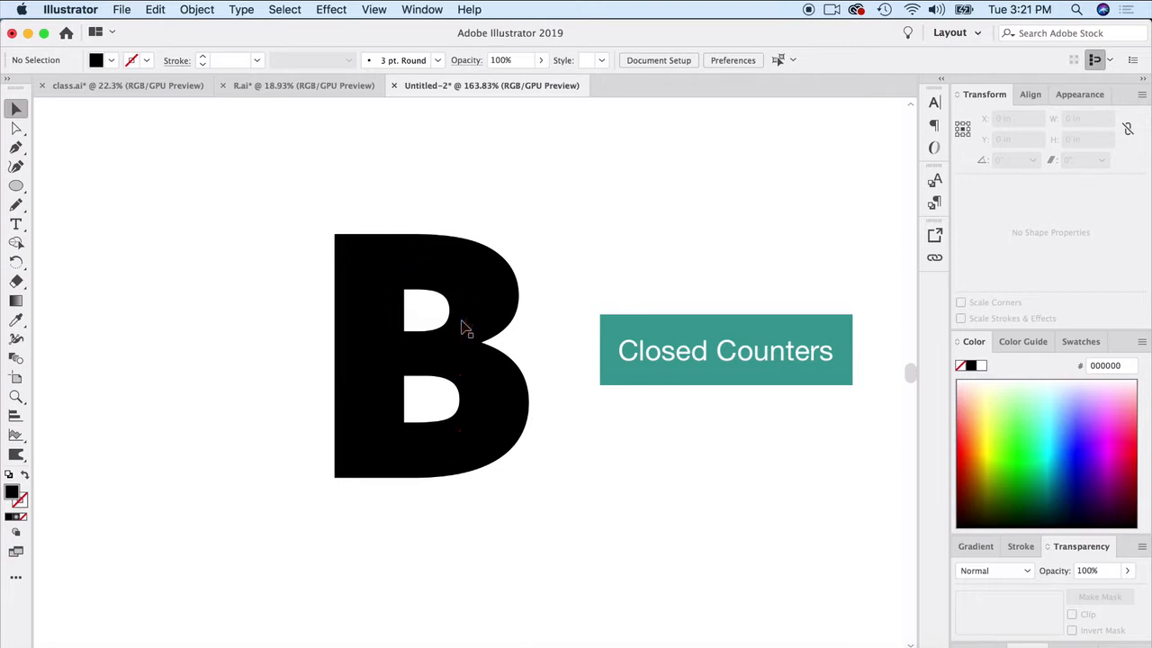
Cover the B's two closed counters with black circles of 0.625 in diameter, one over each opening.
{"action": "left_click", "coordinate": [17, 186]}
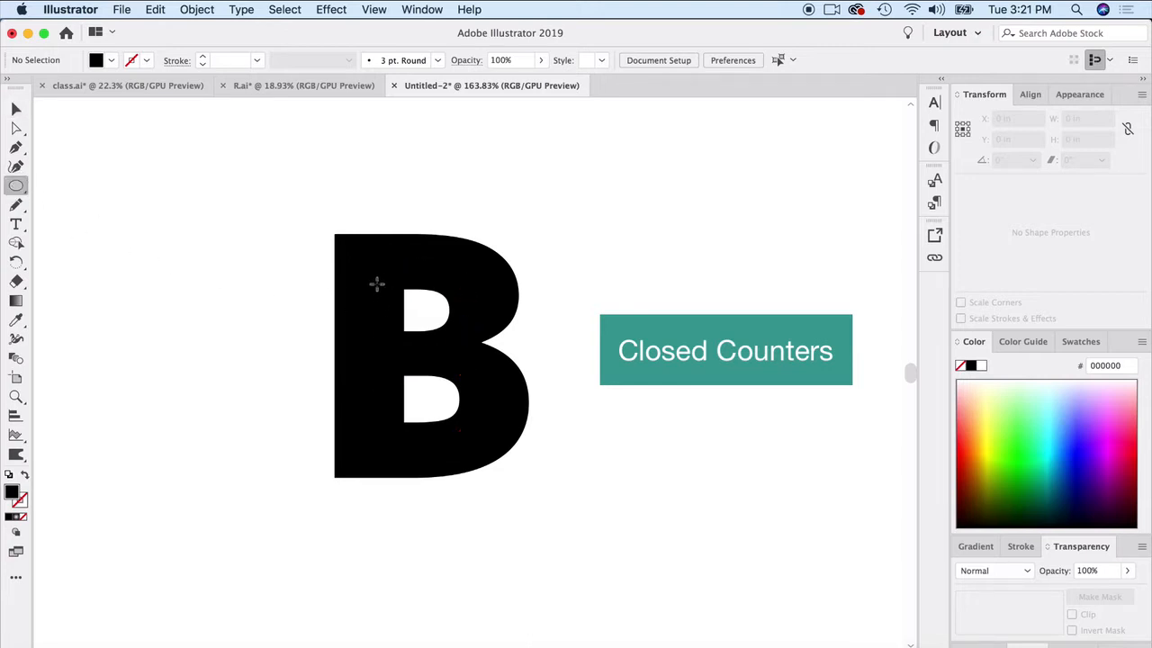
{"action": "left_click_drag", "start_coordinate": [378, 285], "coordinate": [467, 369]}
{"action": "left_click", "coordinate": [17, 109]}
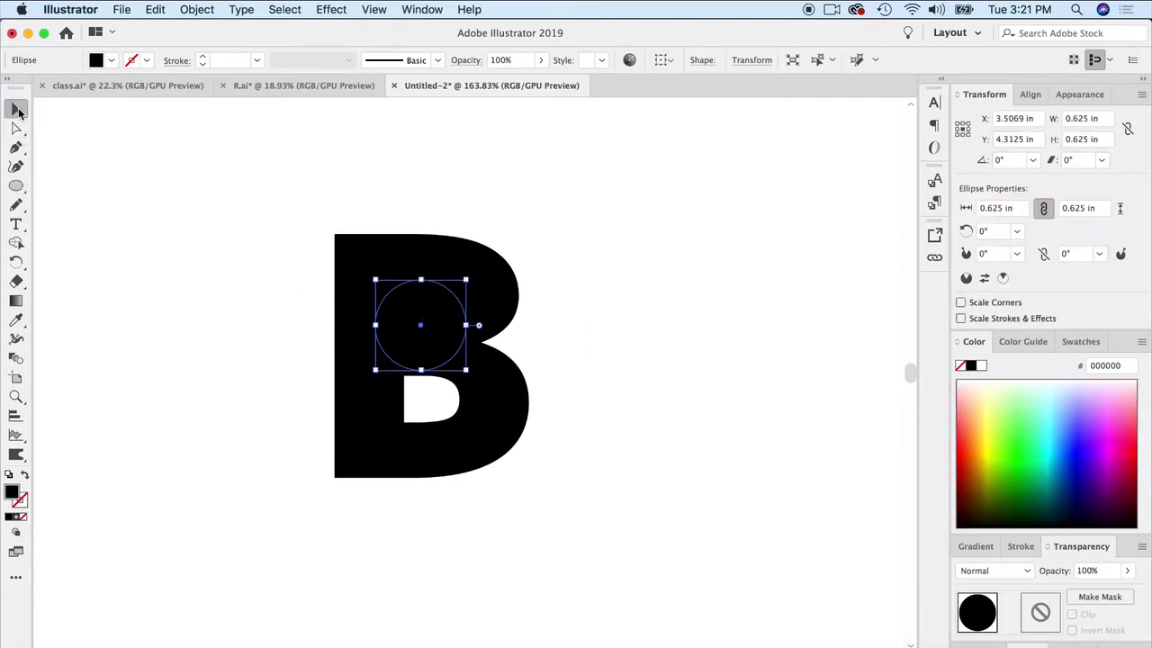
{"action": "left_click_drag", "start_coordinate": [378, 326], "coordinate": [382, 305]}
{"action": "key", "text": "l"}
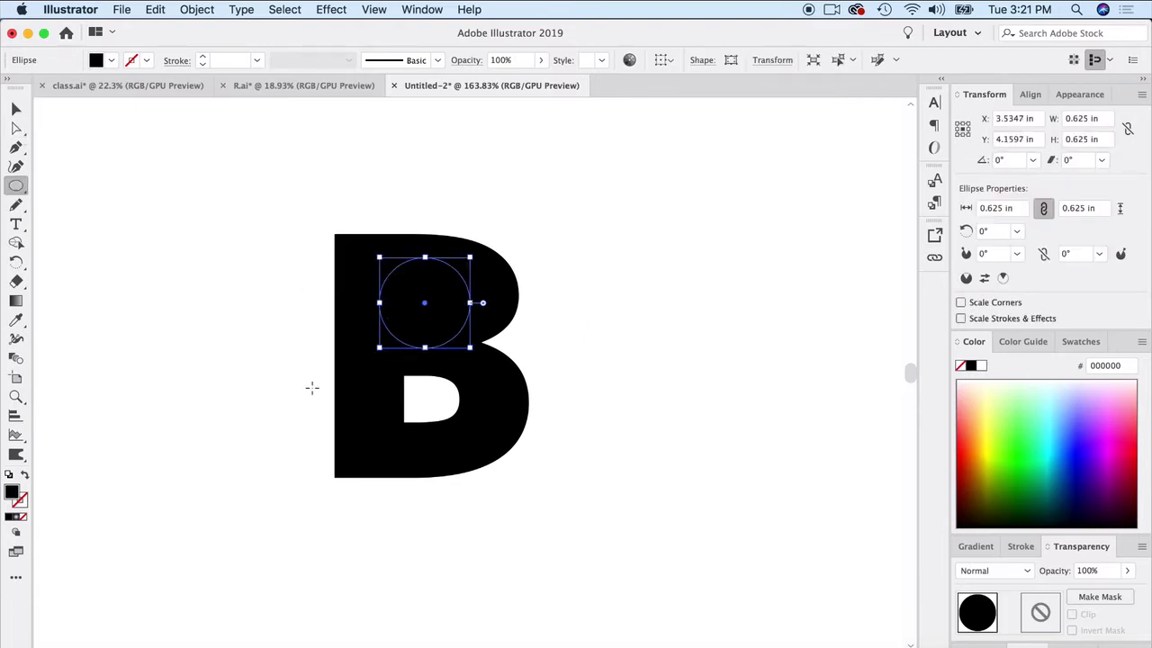
{"action": "left_click_drag", "start_coordinate": [380, 368], "coordinate": [470, 420]}
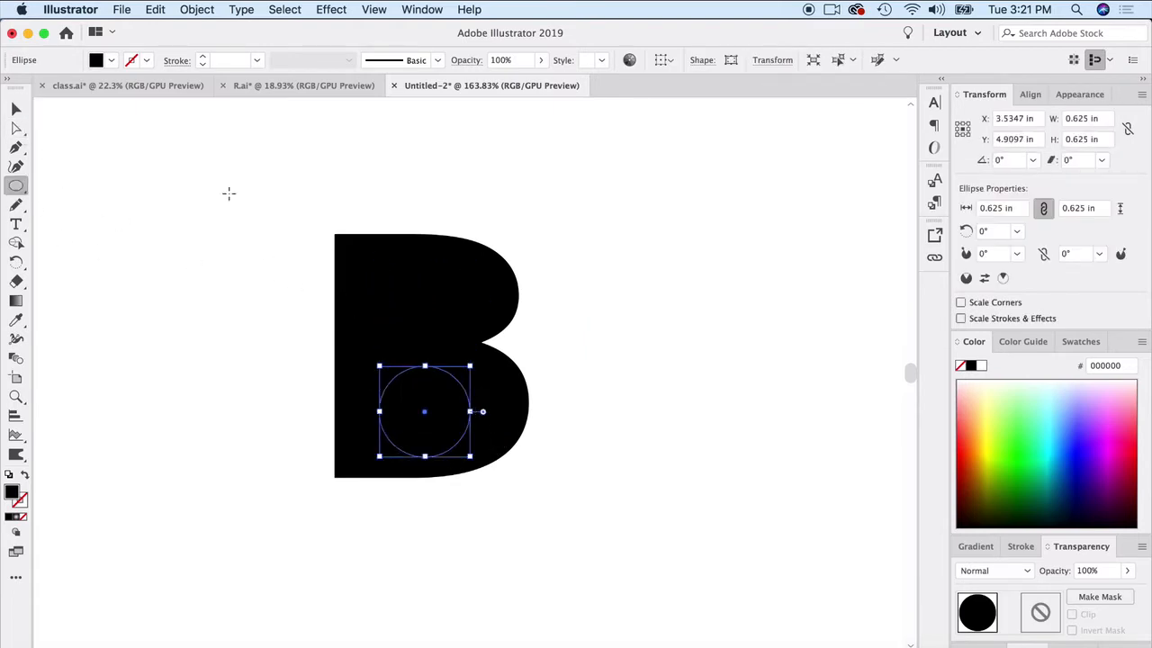
{"action": "left_click", "coordinate": [19, 109]}
{"action": "left_click", "coordinate": [181, 206]}
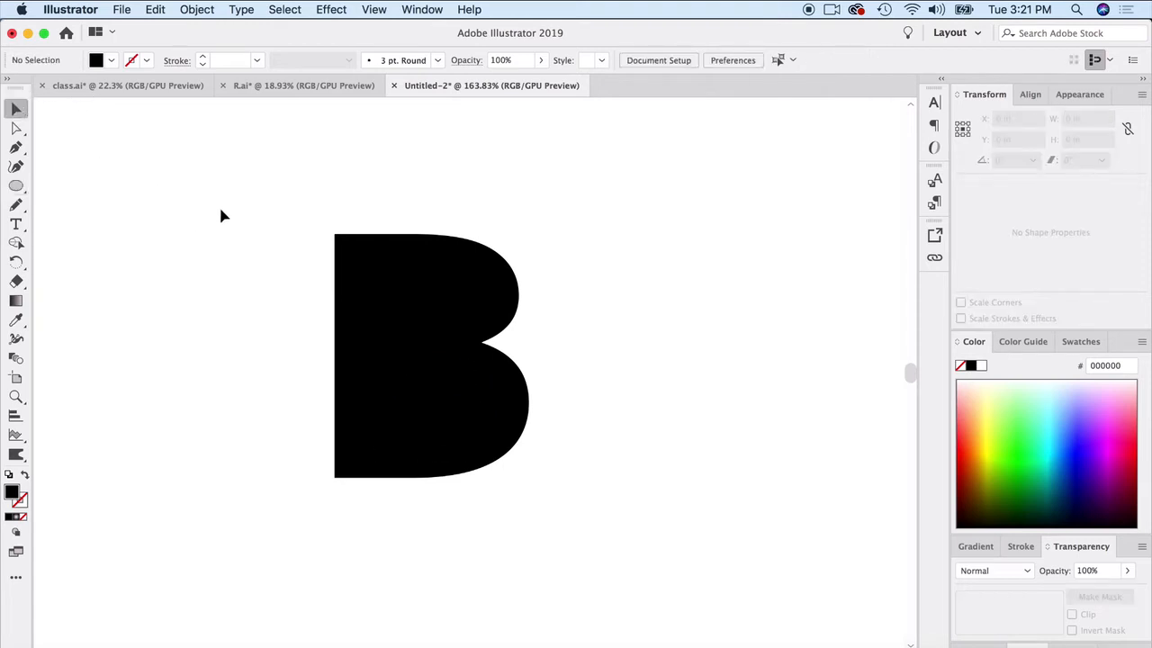
Merge the B and both circles into one solid shape with the Shape Builder tool.
{"action": "left_click_drag", "start_coordinate": [232, 193], "coordinate": [628, 559]}
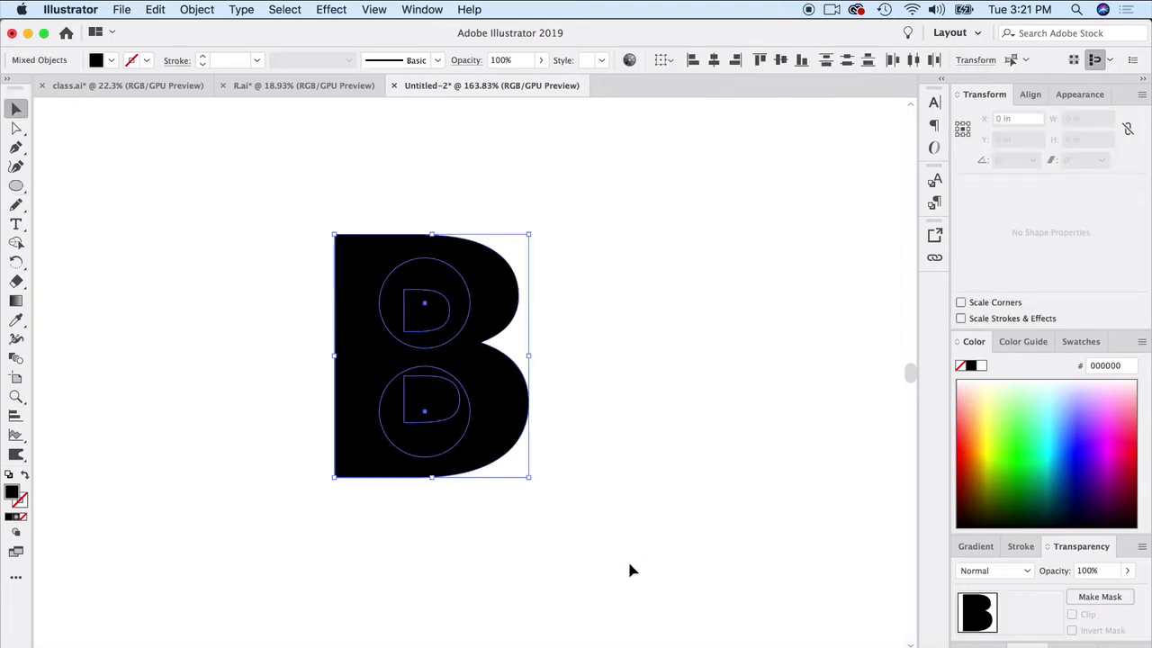
{"action": "left_click", "coordinate": [16, 243]}
{"action": "mouse_move", "coordinate": [394, 194]}
{"action": "left_mouse_down"}
{"action": "mouse_move", "coordinate": [450, 347]}
{"action": "mouse_move", "coordinate": [441, 269]}
{"action": "mouse_move", "coordinate": [416, 454]}
{"action": "left_mouse_up"}
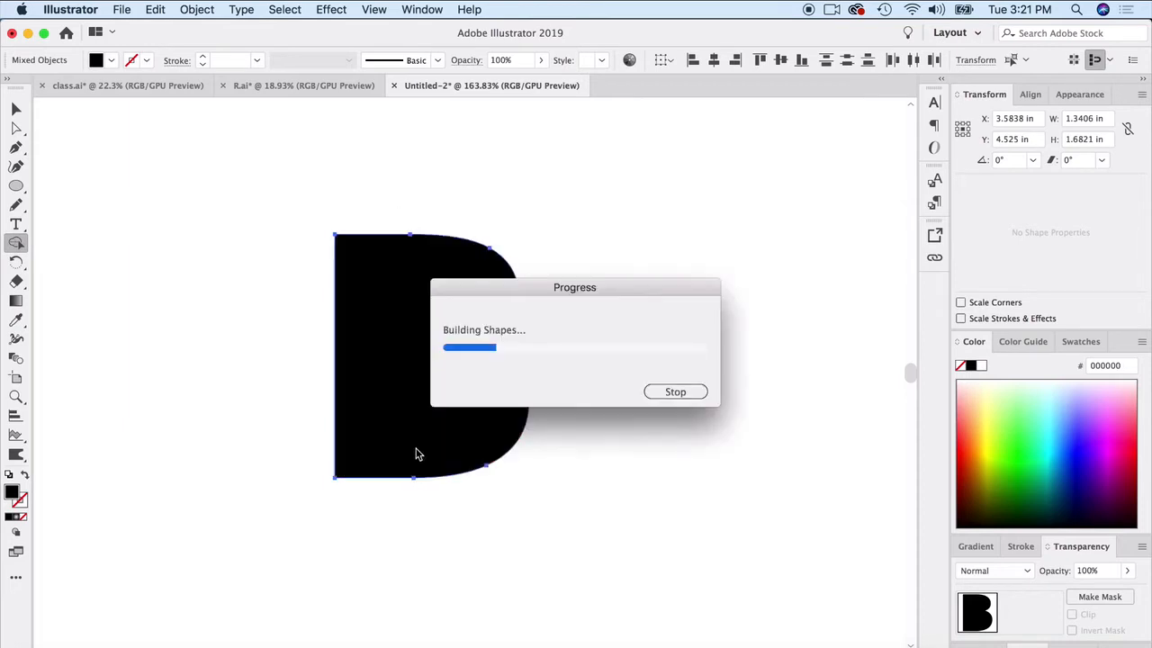
{"action": "left_click", "coordinate": [18, 106]}
{"action": "left_click", "coordinate": [257, 370]}
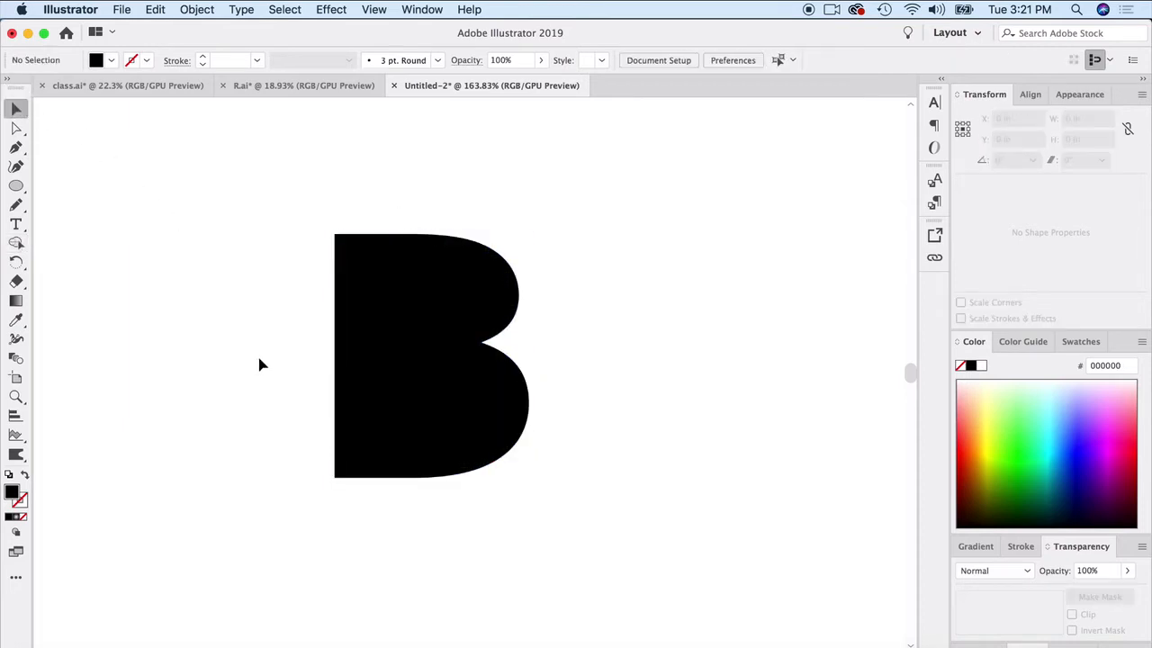
Try curving the B's upper-left corner and pulling its middle notch inward with the Curvature tool, undoing each change.
{"action": "left_click", "coordinate": [352, 342]}
{"action": "left_click", "coordinate": [17, 166]}
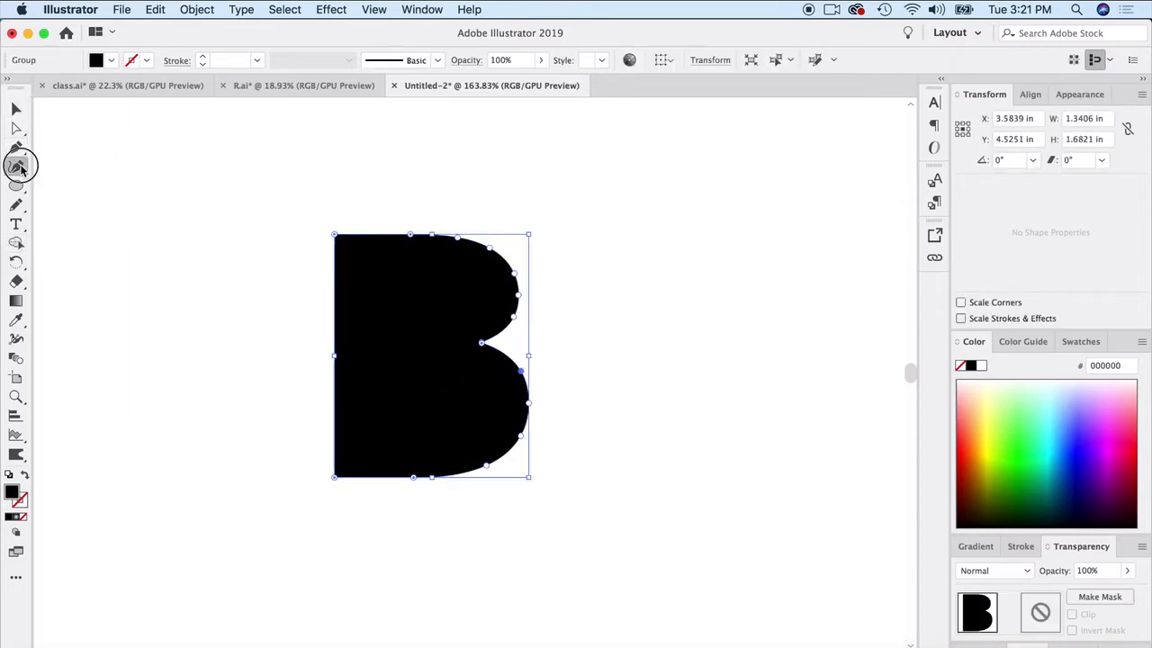
{"action": "scroll", "coordinate": [511, 360], "scroll_direction": "up", "scroll_amount": 5}
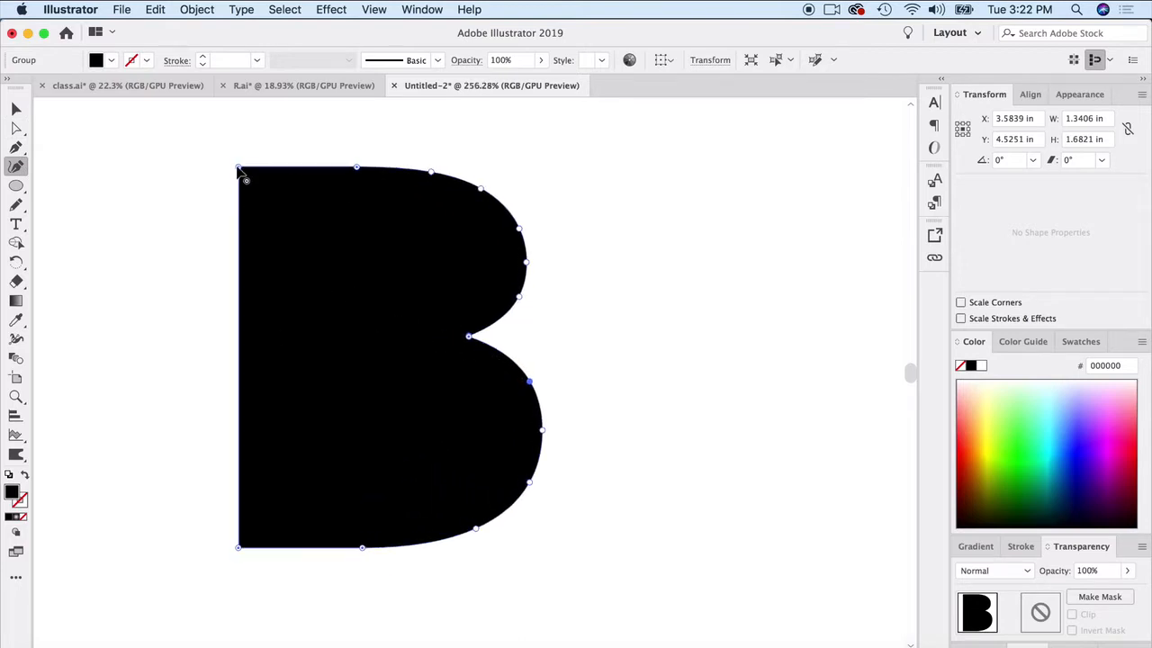
{"action": "double_click", "coordinate": [239, 168]}
{"action": "key", "text": "super+z"}
{"action": "left_click_drag", "start_coordinate": [468, 340], "coordinate": [451, 345]}
{"action": "key", "text": "super+z"}
{"action": "left_click", "coordinate": [17, 109]}
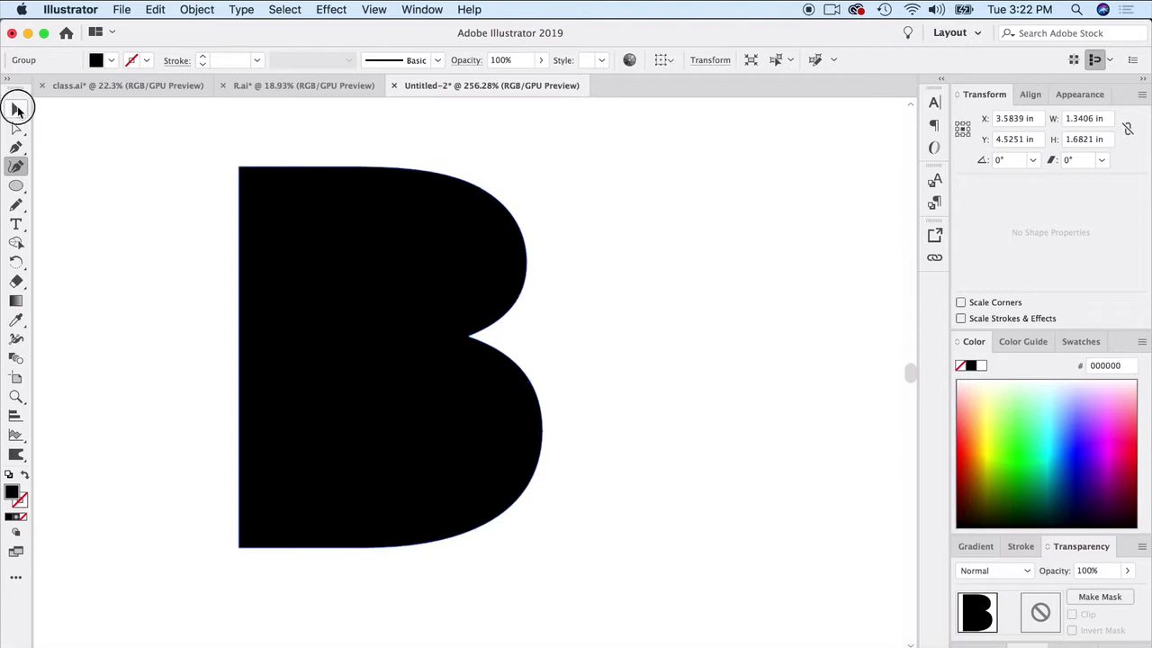
{"action": "left_click", "coordinate": [81, 139]}
{"action": "left_click", "coordinate": [270, 232]}
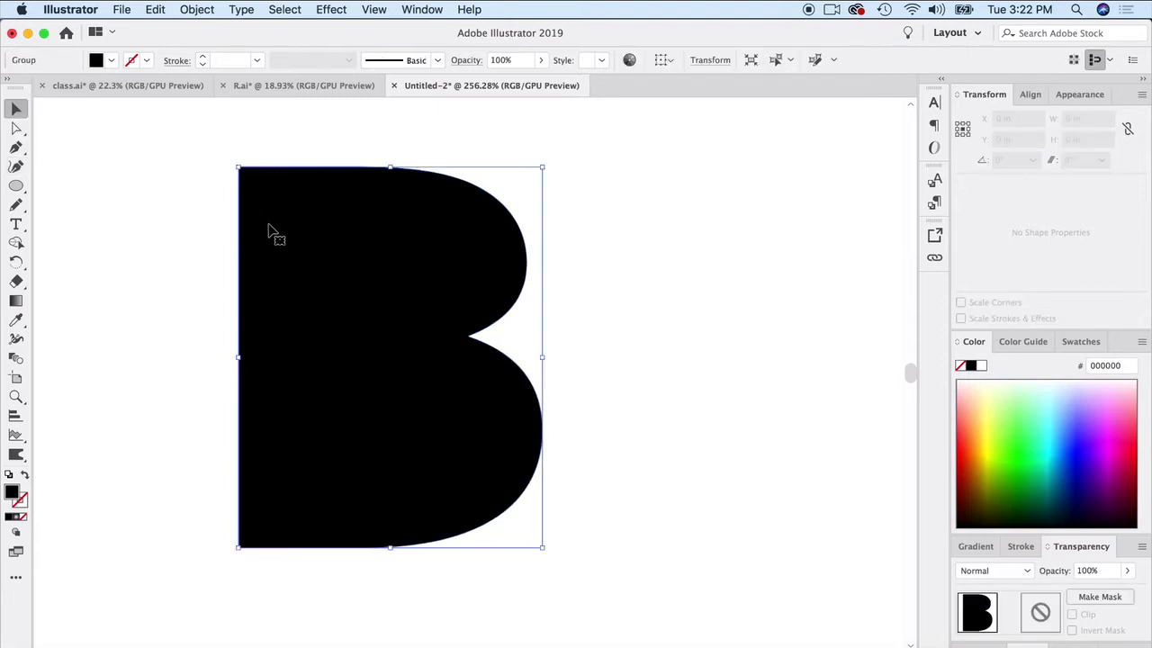
{"action": "left_click", "coordinate": [194, 220]}
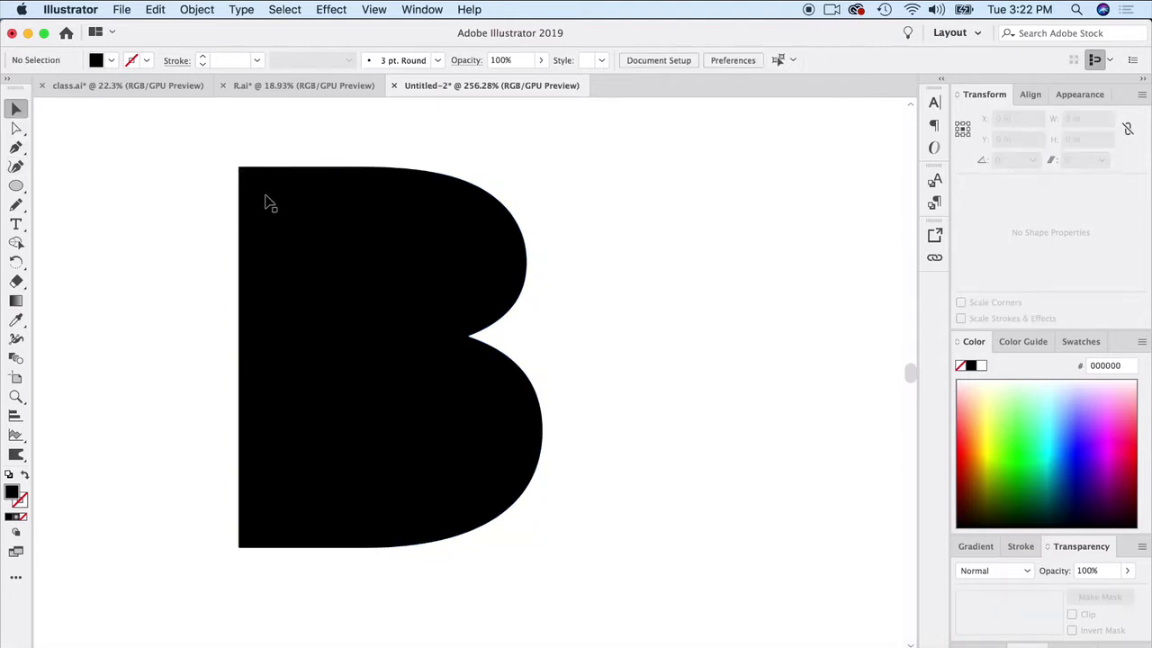
Round the two left corners of the solid B to a radius of about 0.07 in.
{"action": "left_click", "coordinate": [269, 204]}
{"action": "left_click", "coordinate": [16, 128]}
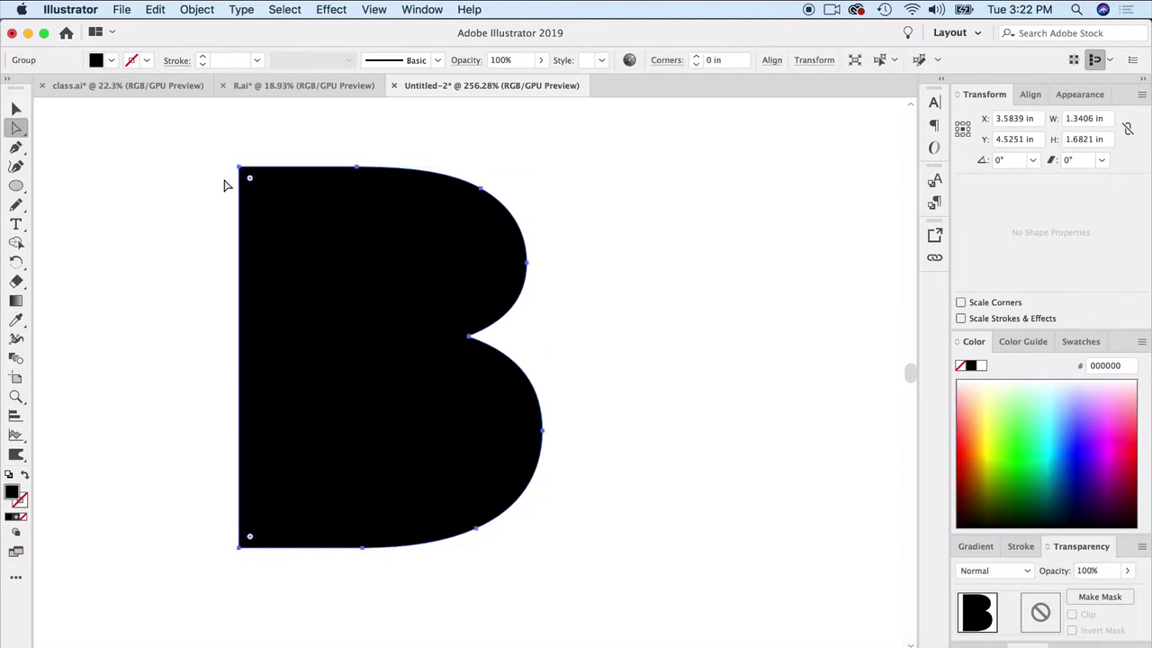
{"action": "scroll", "coordinate": [250, 353], "scroll_direction": "up", "scroll_amount": 4}
{"action": "scroll", "coordinate": [248, 278], "scroll_direction": "up", "scroll_amount": 2}
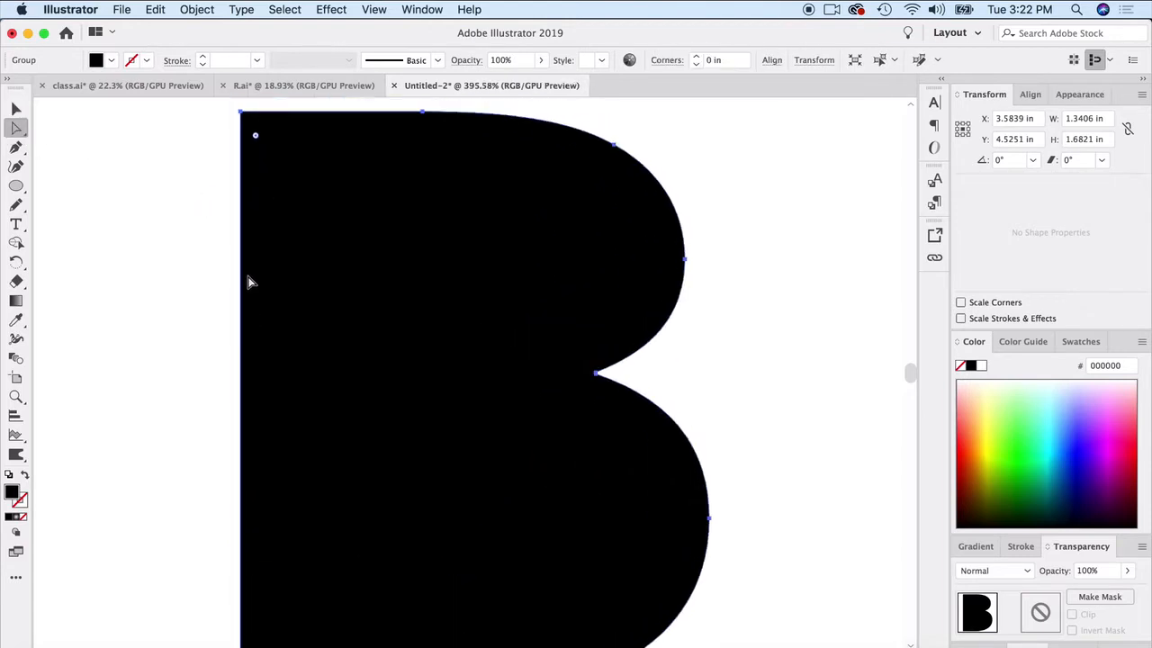
{"action": "left_click", "coordinate": [266, 190]}
{"action": "left_click_drag", "start_coordinate": [270, 192], "coordinate": [279, 198]}
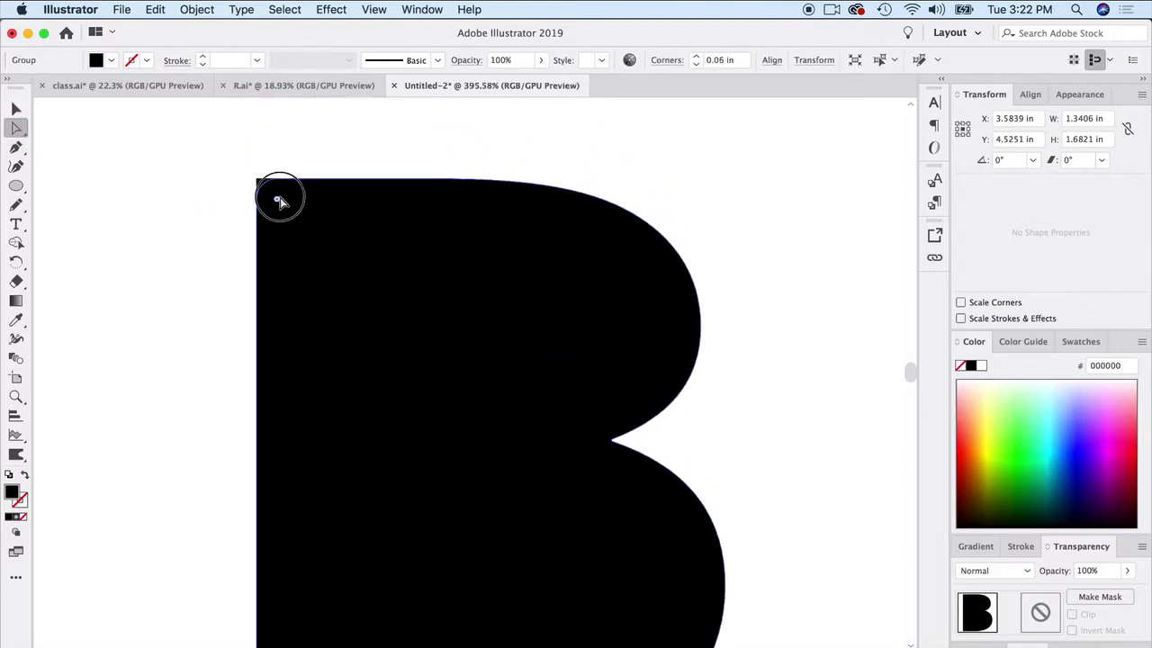
{"action": "left_click", "coordinate": [163, 202]}
{"action": "scroll", "coordinate": [265, 337], "scroll_direction": "down", "scroll_amount": 3}
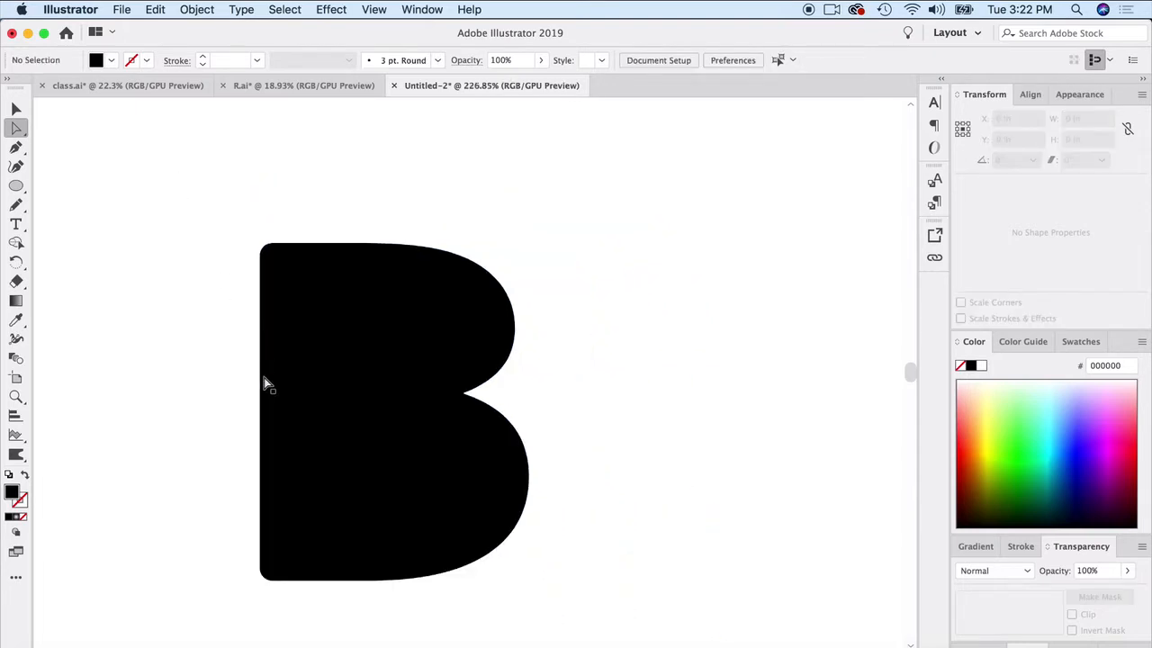
Increase the radius of the B's two left corners to about 0.11 in.
{"action": "left_click", "coordinate": [294, 330]}
{"action": "left_click", "coordinate": [275, 259]}
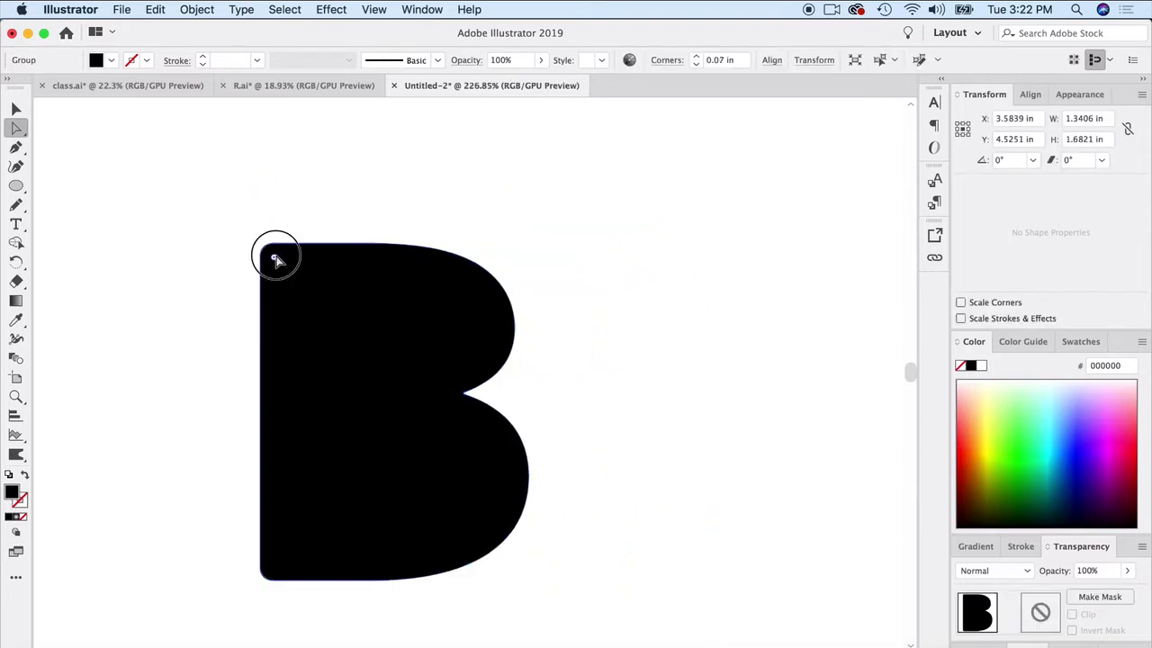
{"action": "left_click_drag", "start_coordinate": [276, 259], "coordinate": [283, 266]}
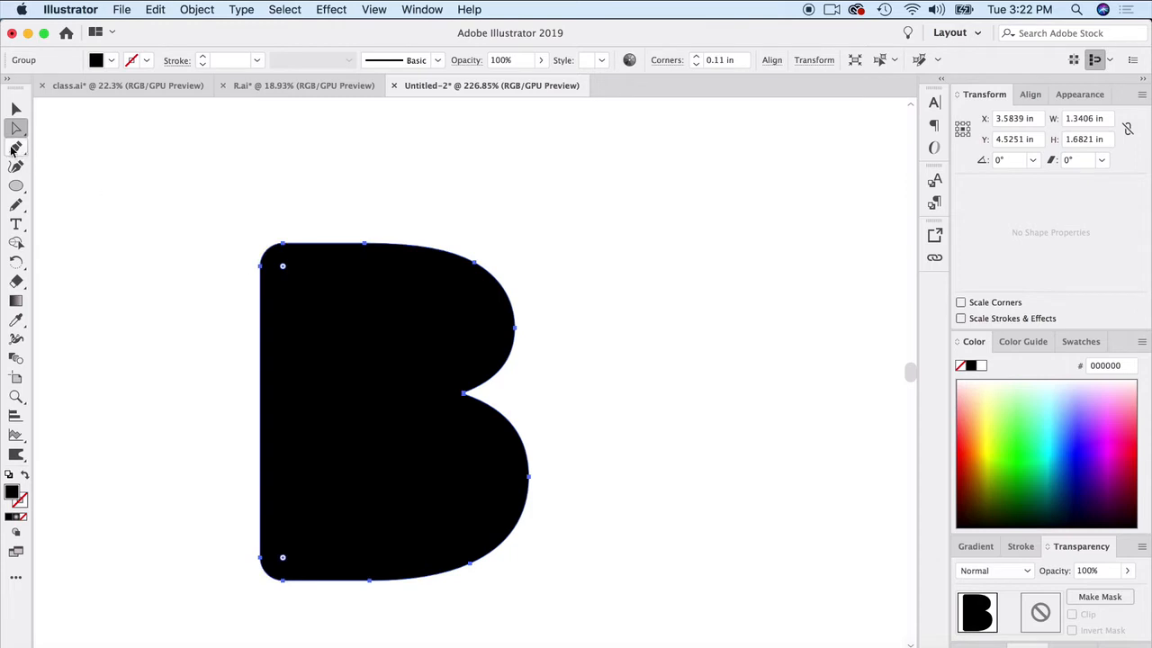
{"action": "left_click", "coordinate": [15, 109]}
{"action": "left_click", "coordinate": [180, 203]}
Apply a freeform gradient in Points mode to the B, with black colour stops at the upper right, centre left and upper left.
{"action": "scroll", "coordinate": [339, 397], "scroll_direction": "down", "scroll_amount": 2}
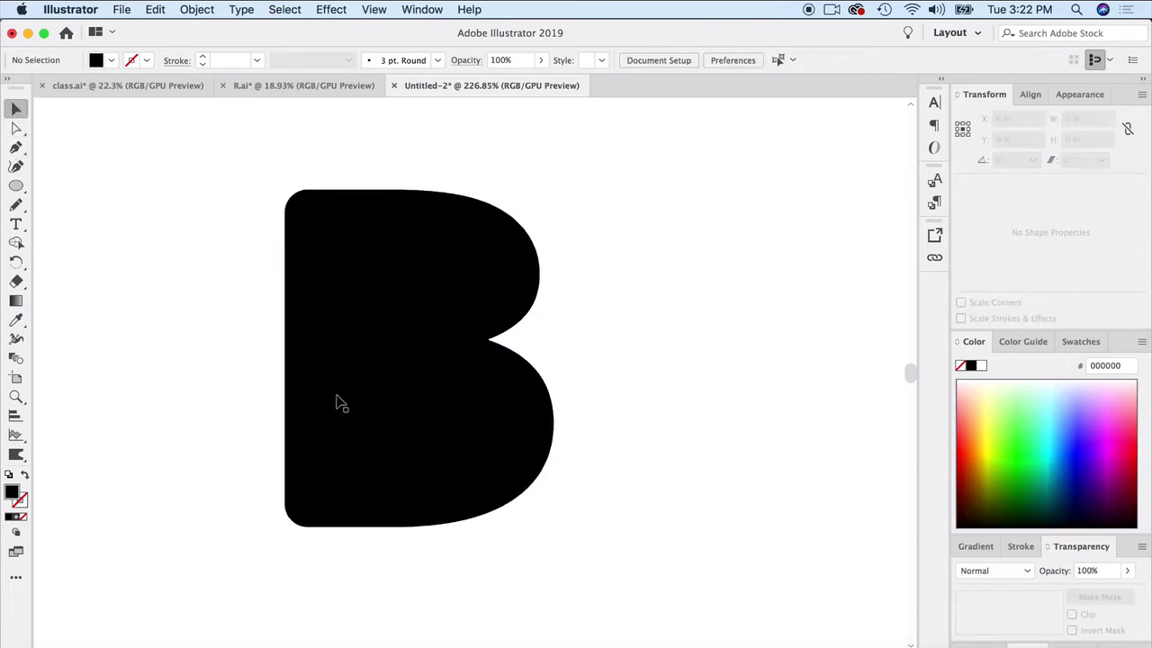
{"action": "scroll", "coordinate": [339, 405], "scroll_direction": "down", "scroll_amount": 4}
{"action": "left_click", "coordinate": [378, 414]}
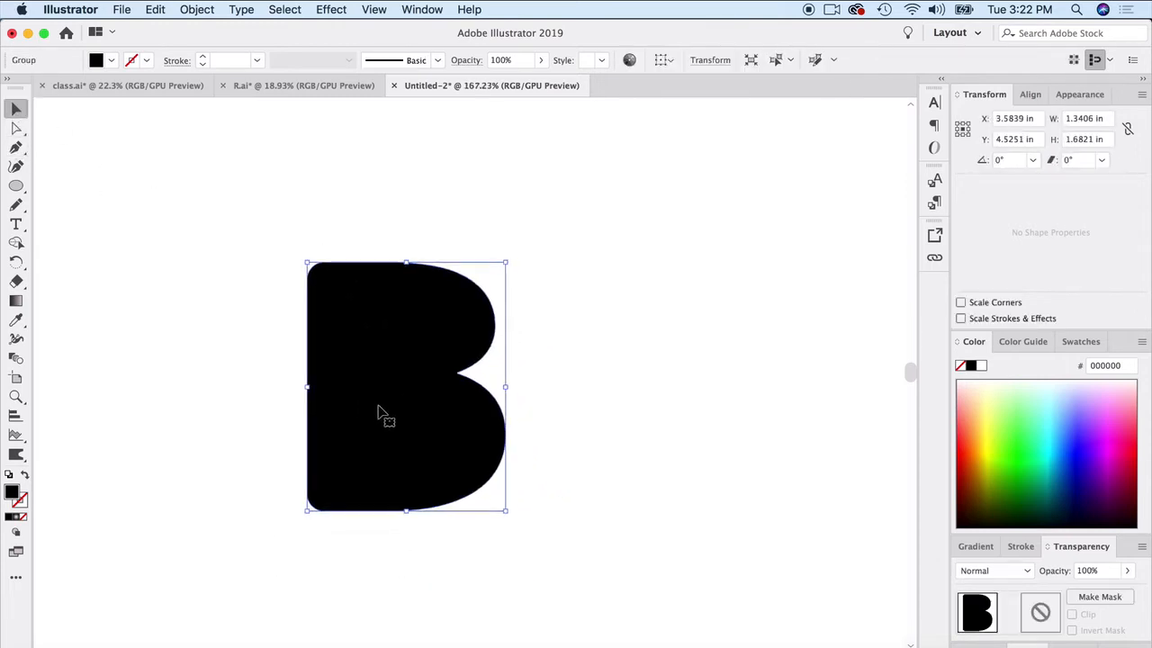
{"action": "scroll", "coordinate": [377, 414], "scroll_direction": "down", "scroll_amount": 1}
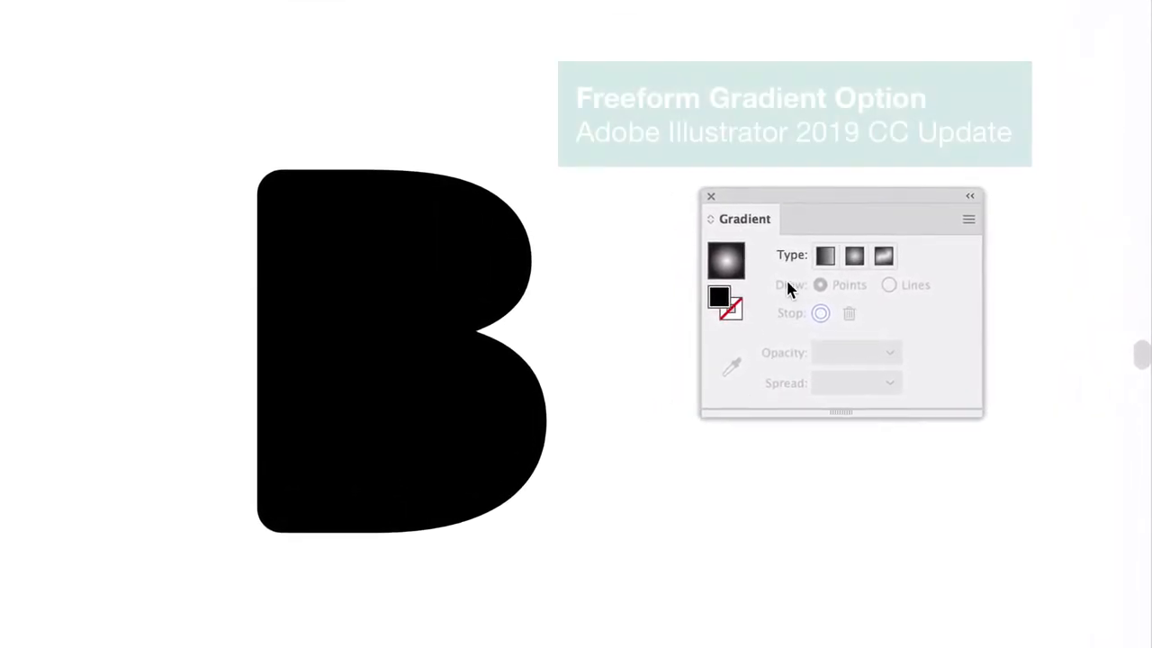
{"action": "left_click", "coordinate": [886, 257]}
{"action": "left_click", "coordinate": [445, 290]}
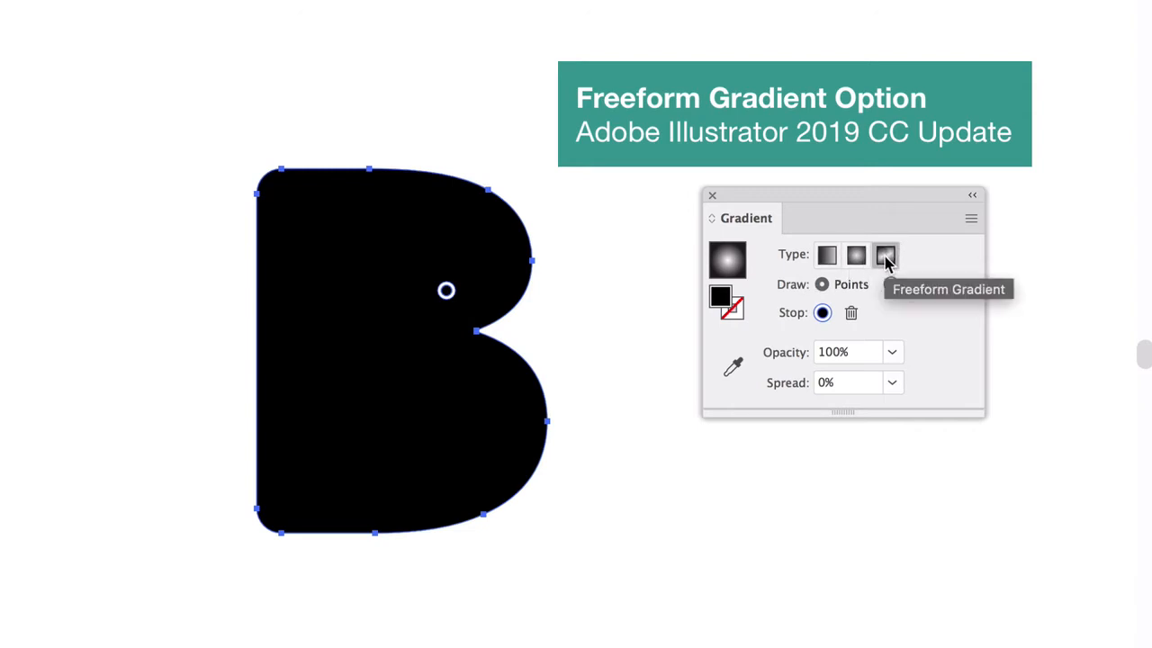
{"action": "left_click", "coordinate": [354, 345]}
{"action": "left_click", "coordinate": [317, 239]}
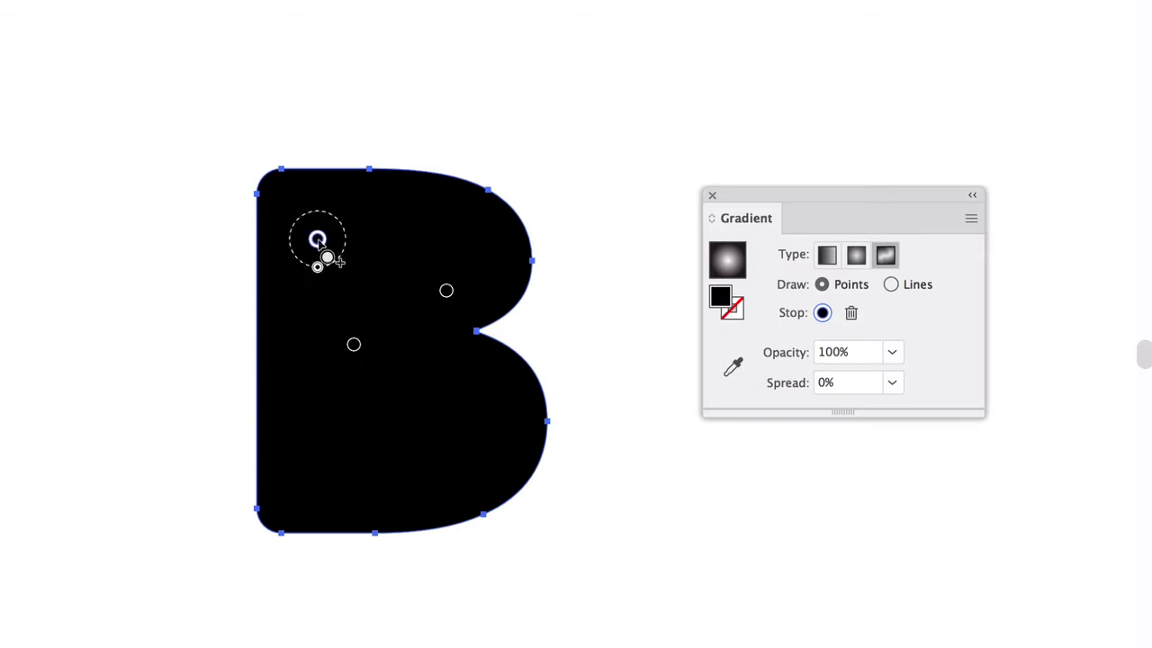
Add a turquoise colour stop in the B's lower bowl and recolour the centre-left stop blue, the upper-right red and the upper-left green.
{"action": "left_click", "coordinate": [423, 412]}
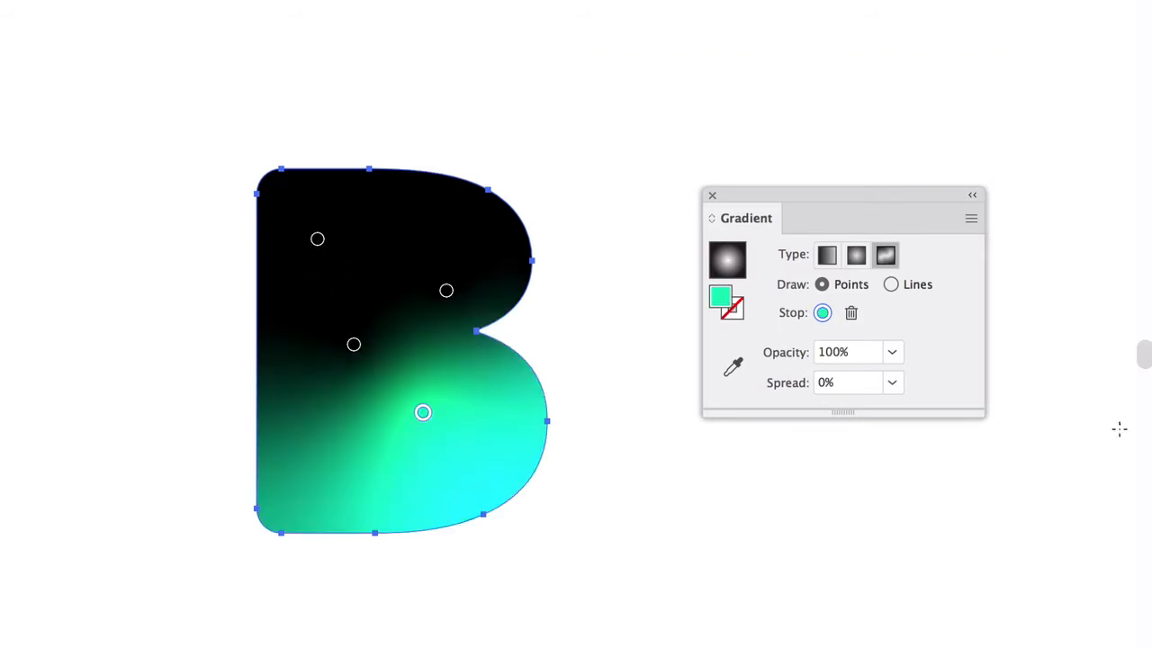
{"action": "left_click", "coordinate": [354, 345]}
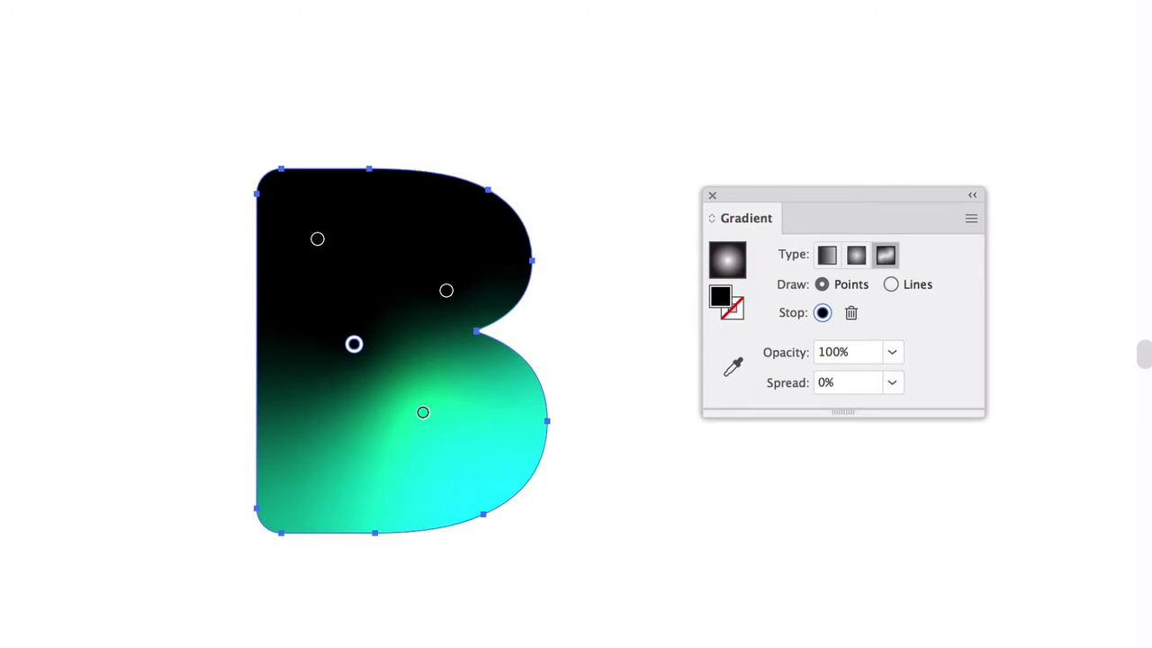
{"action": "left_click", "coordinate": [446, 289]}
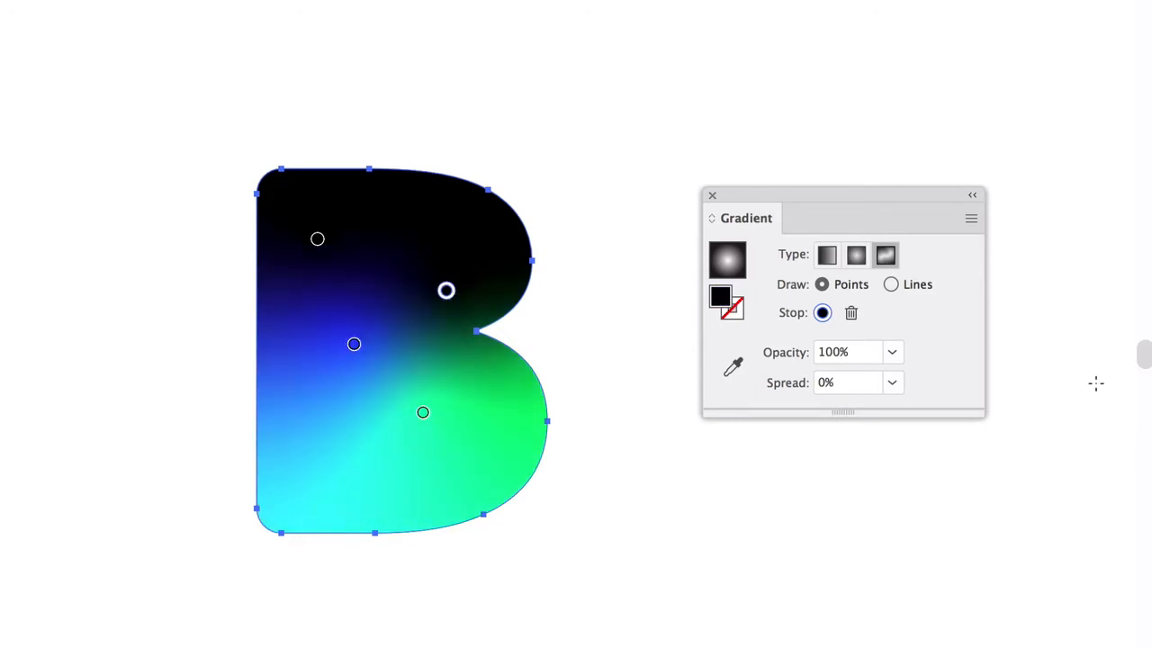
{"action": "left_click", "coordinate": [317, 239]}
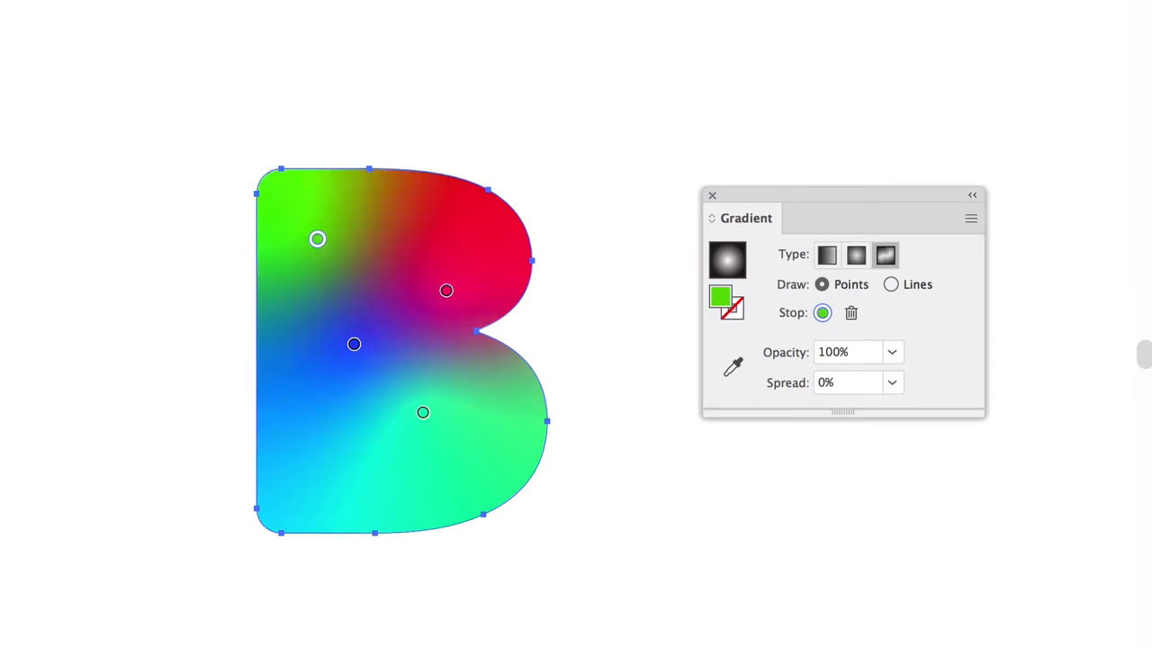
Recolour the upper-left stop coral pink, shift the blue stop left with a 52% spread, and move the turquoise stop toward the lower bowl's edge.
{"action": "left_click", "coordinate": [353, 345]}
{"action": "left_click_drag", "start_coordinate": [354, 344], "coordinate": [331, 387]}
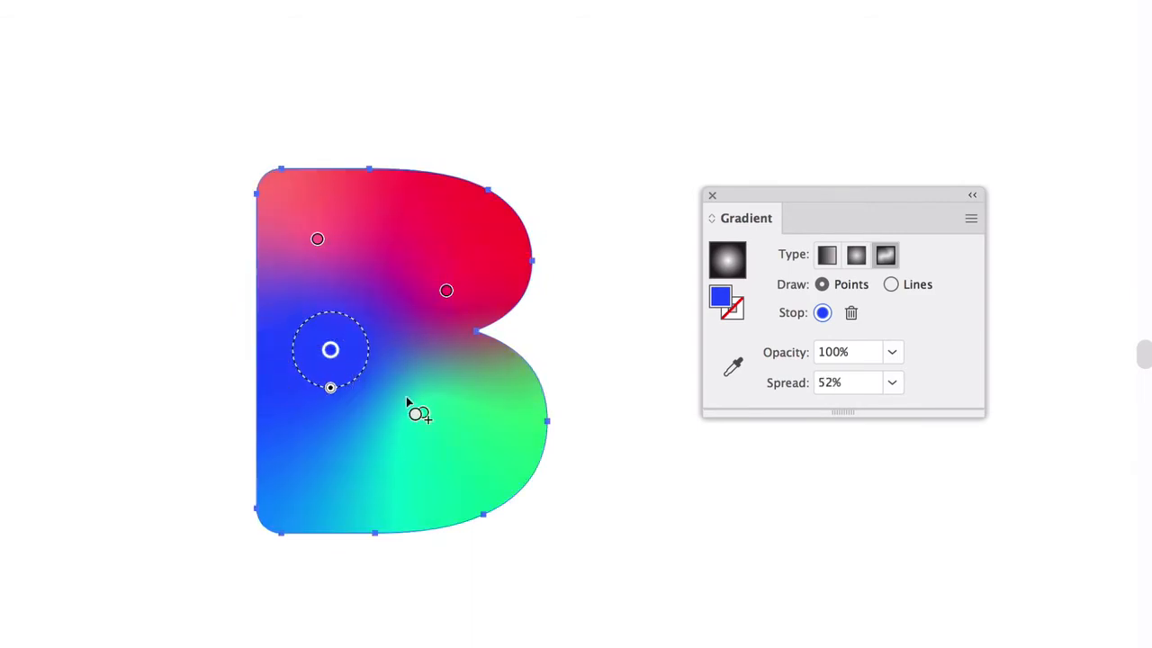
{"action": "left_click_drag", "start_coordinate": [421, 411], "coordinate": [473, 450]}
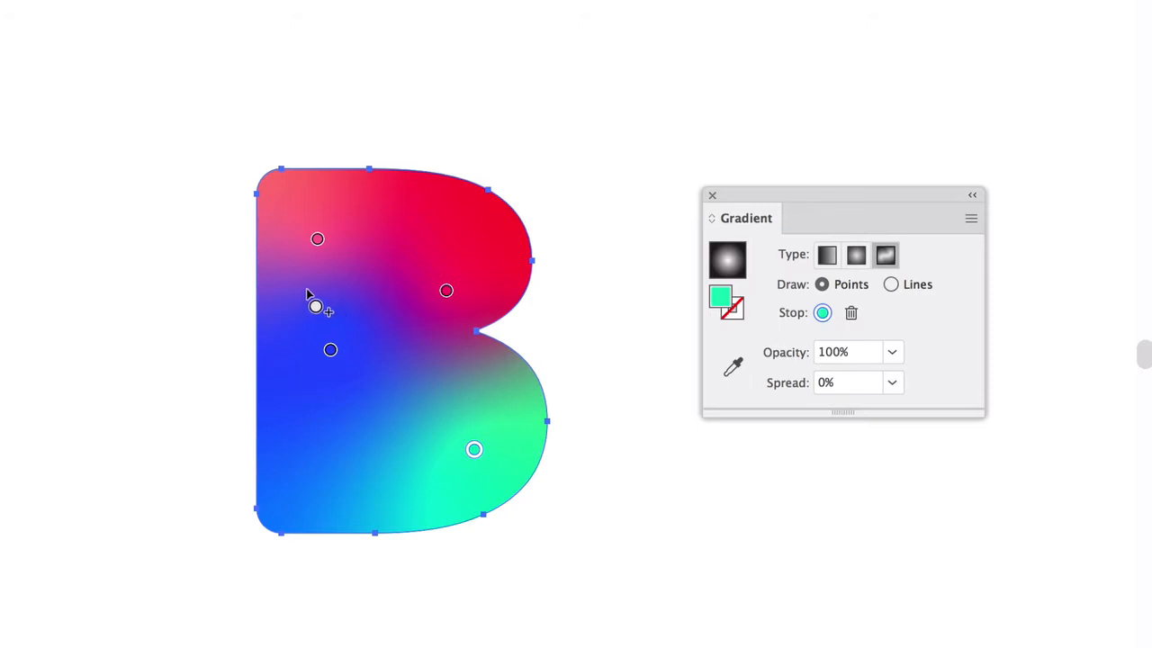
Place a copy of the gradient B beside the original and fill the left one with solid black.
{"action": "left_click_drag", "start_coordinate": [310, 299], "coordinate": [136, 299]}
{"action": "key", "text": "v"}
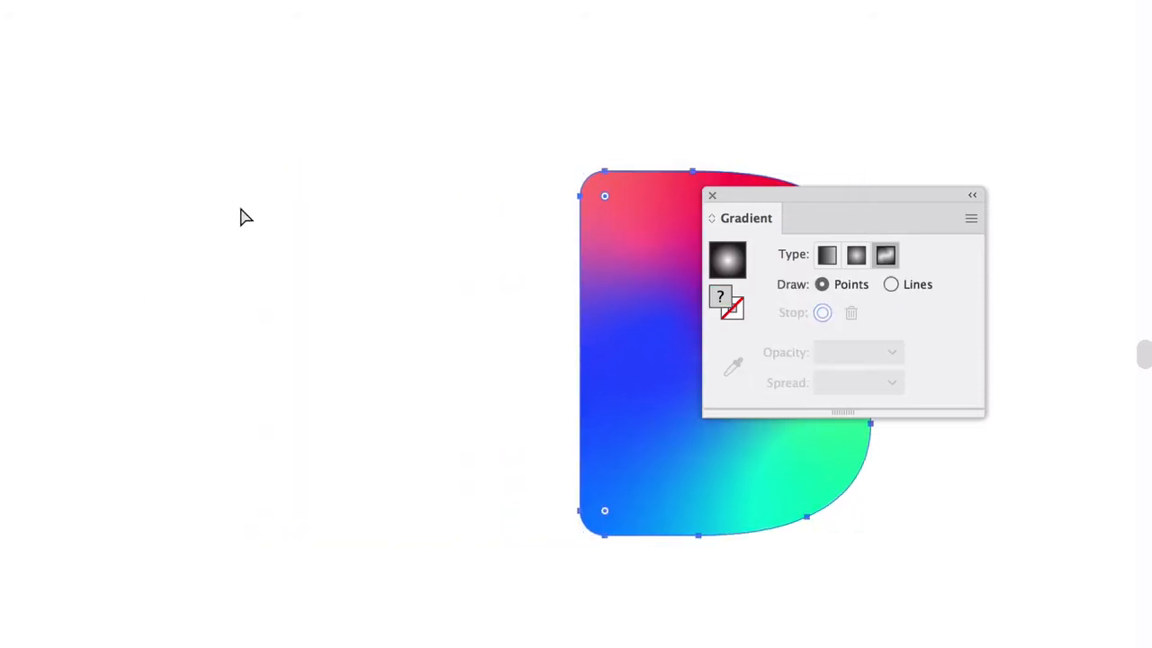
{"action": "key", "text": "ctrl+v"}
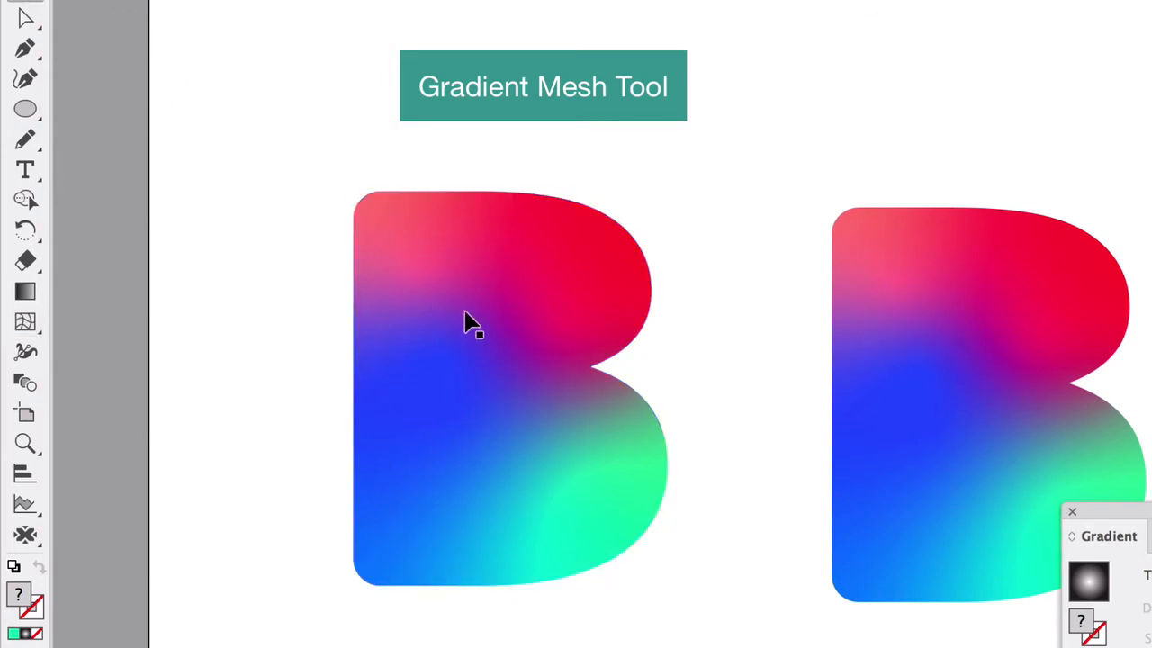
{"action": "left_click", "coordinate": [463, 340]}
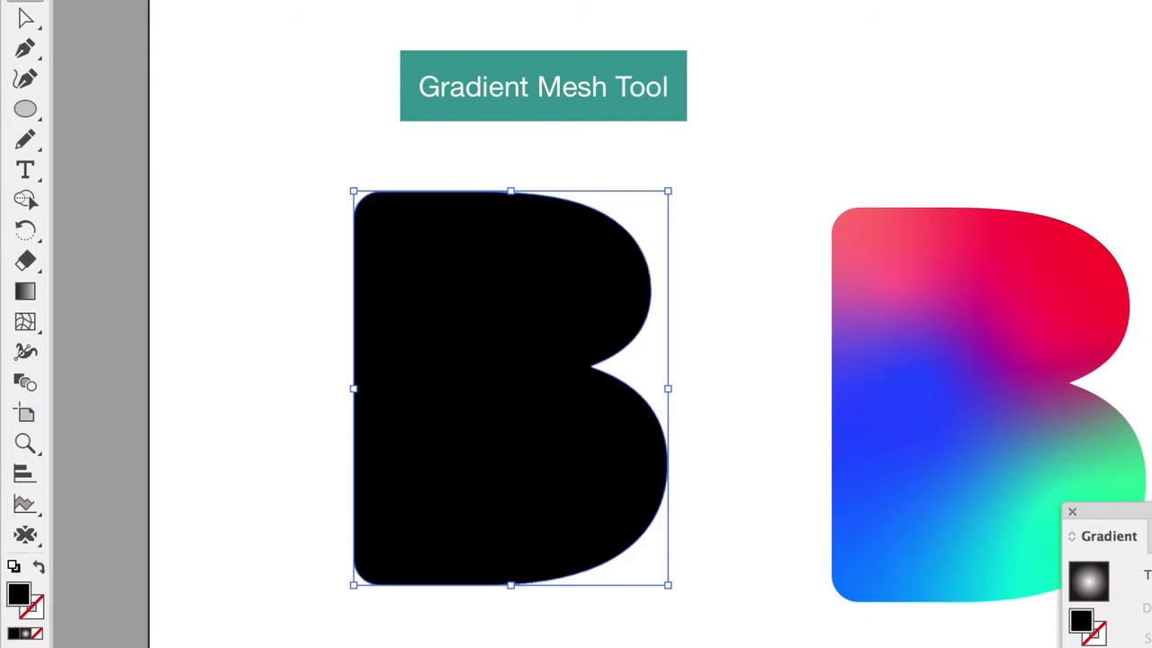
Add two mesh points to the black B, one in the upper half moved toward the centre and one in the lower half with its handle adjusted.
{"action": "left_click", "coordinate": [25, 321]}
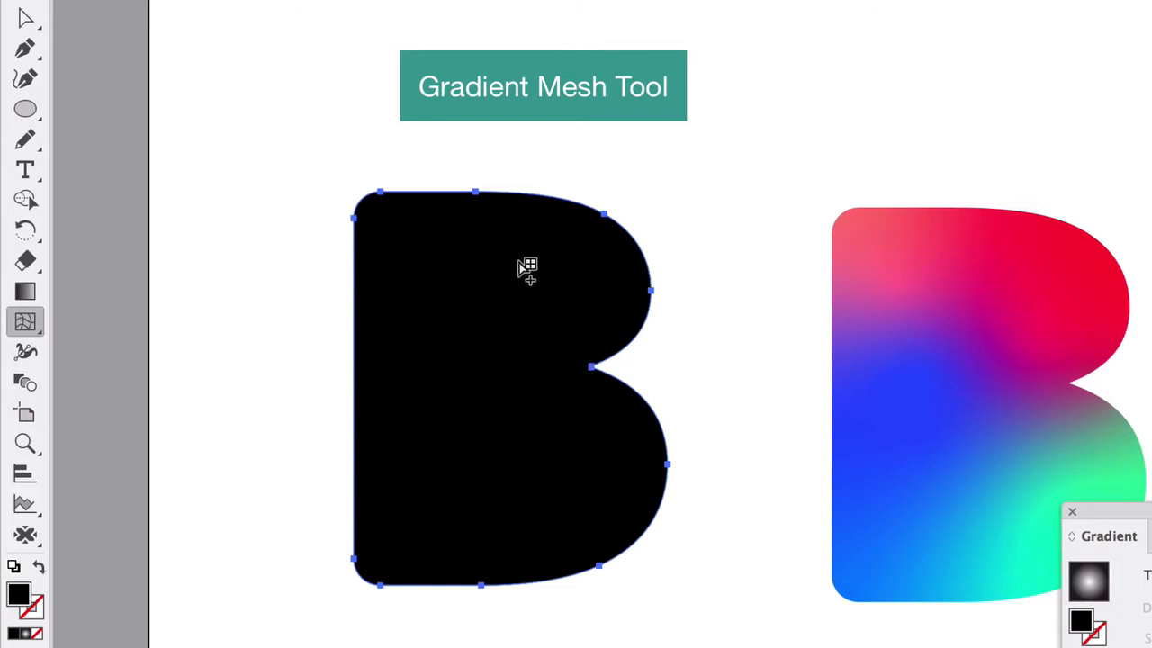
{"action": "left_click", "coordinate": [439, 271]}
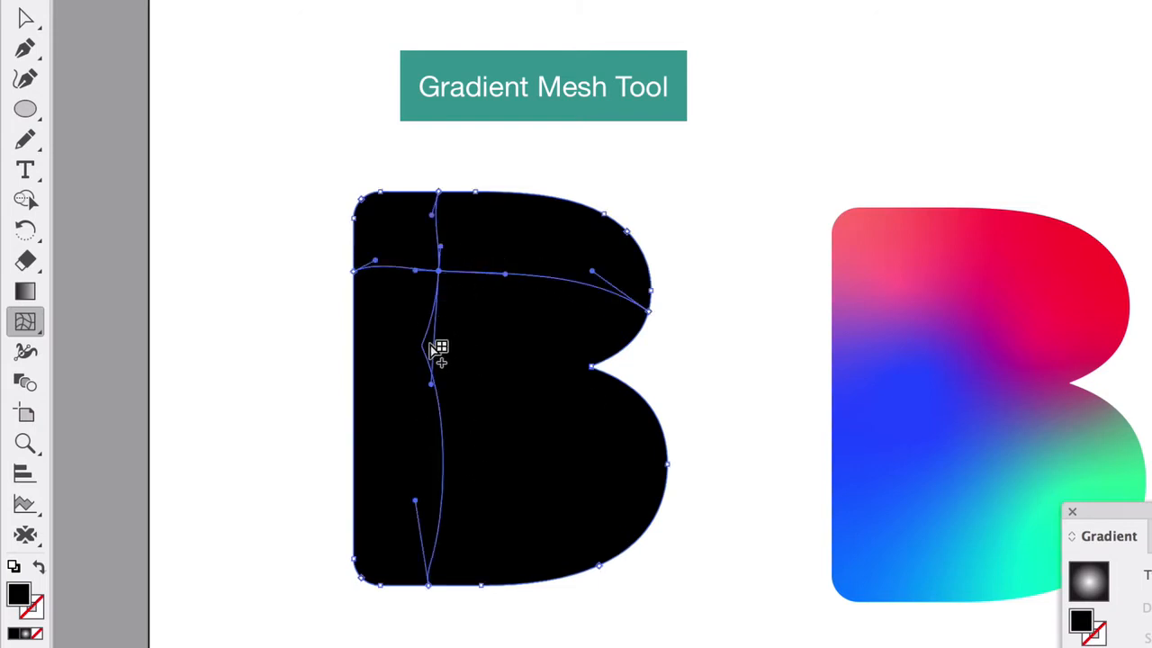
{"action": "left_click_drag", "start_coordinate": [442, 275], "coordinate": [490, 287]}
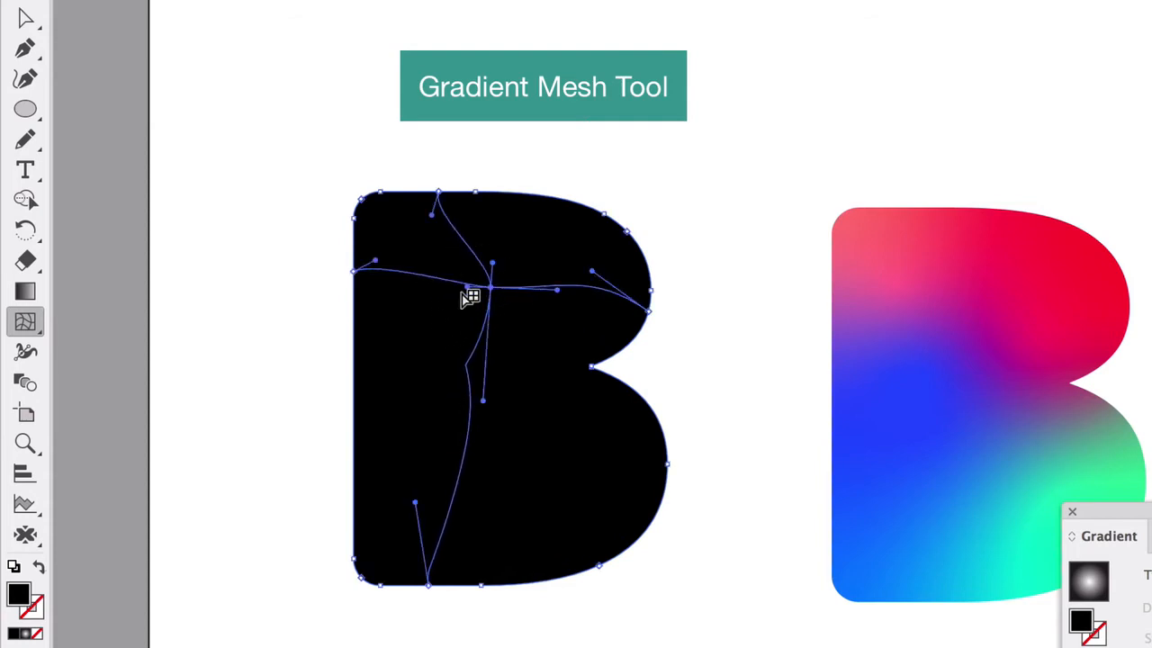
{"action": "left_click", "coordinate": [458, 485]}
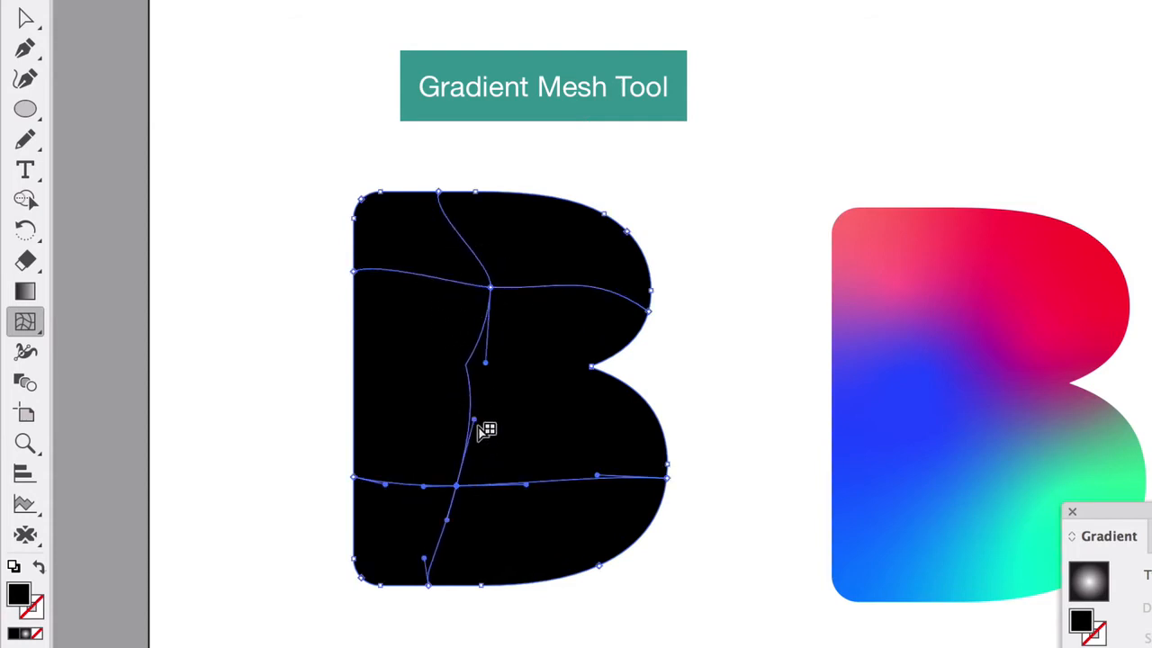
{"action": "mouse_move", "coordinate": [474, 420]}
{"action": "left_mouse_down"}
{"action": "mouse_move", "coordinate": [442, 417]}
{"action": "mouse_move", "coordinate": [464, 410]}
{"action": "left_mouse_up"}
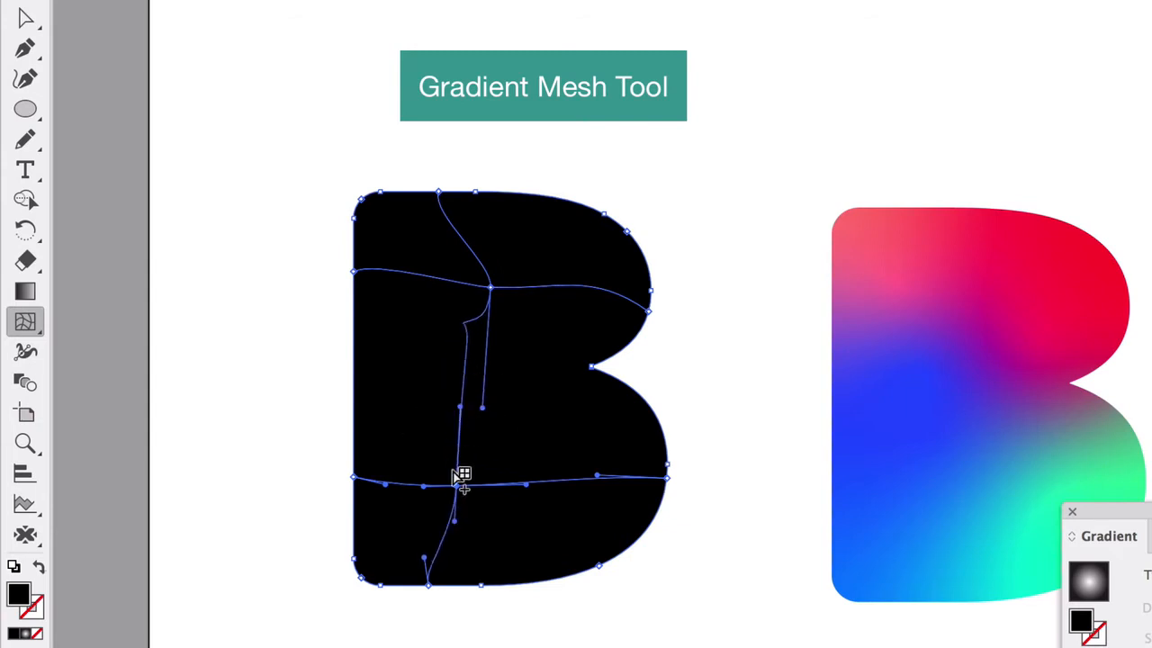
Colour the upper inner mesh point light blue 57C2FF and the mesh point on the upper bowl's right edge violet 762EFF.
{"action": "scroll", "coordinate": [369, 297], "scroll_direction": "up", "scroll_amount": 5}
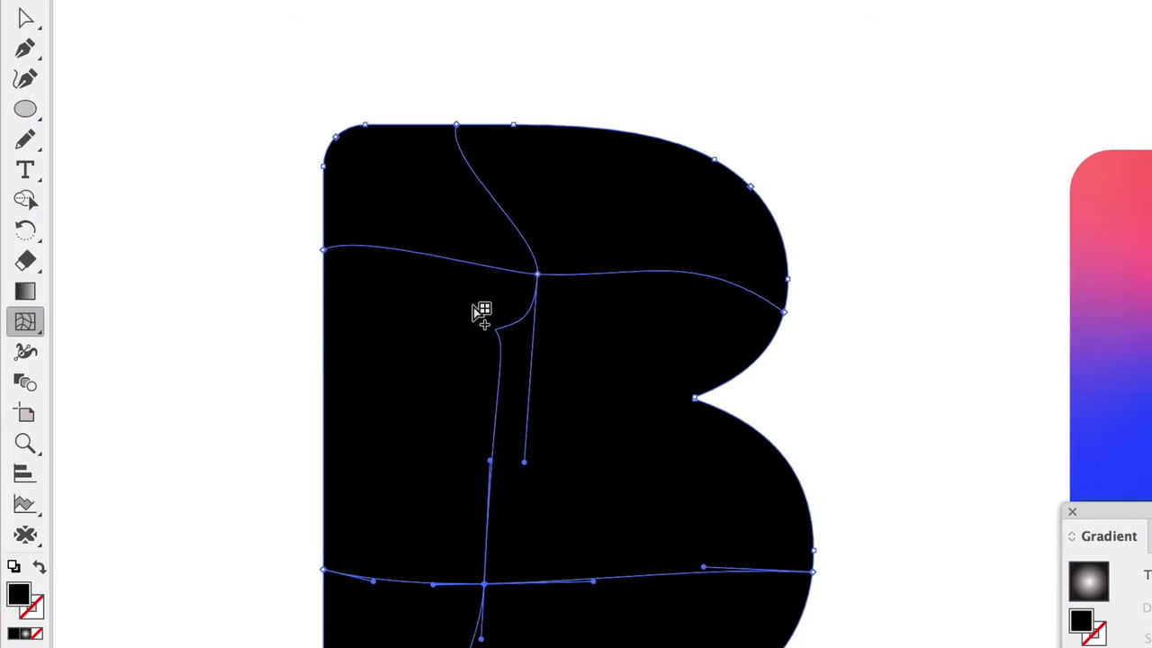
{"action": "left_click", "coordinate": [546, 283]}
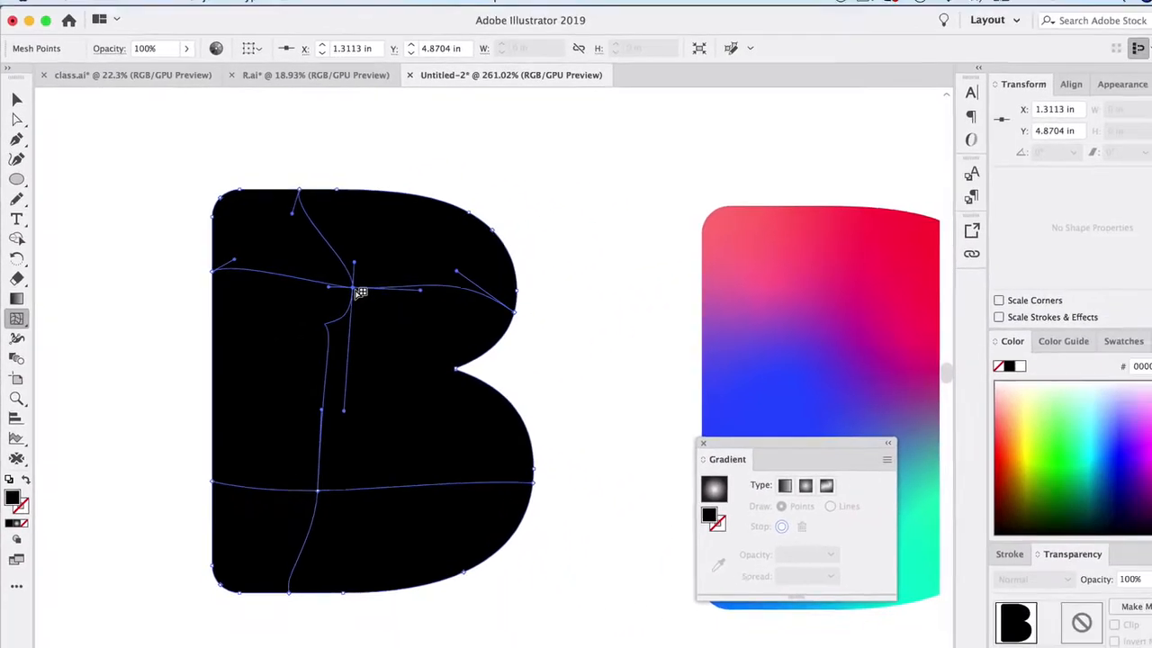
{"action": "left_click", "coordinate": [1065, 416]}
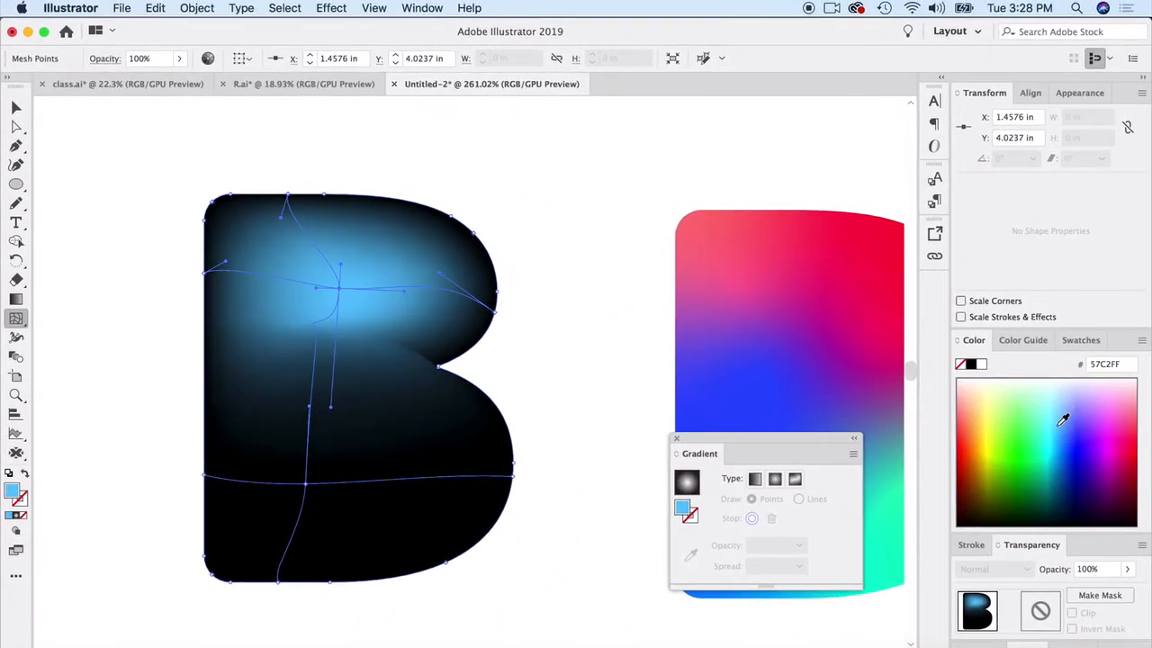
{"action": "left_click", "coordinate": [498, 314]}
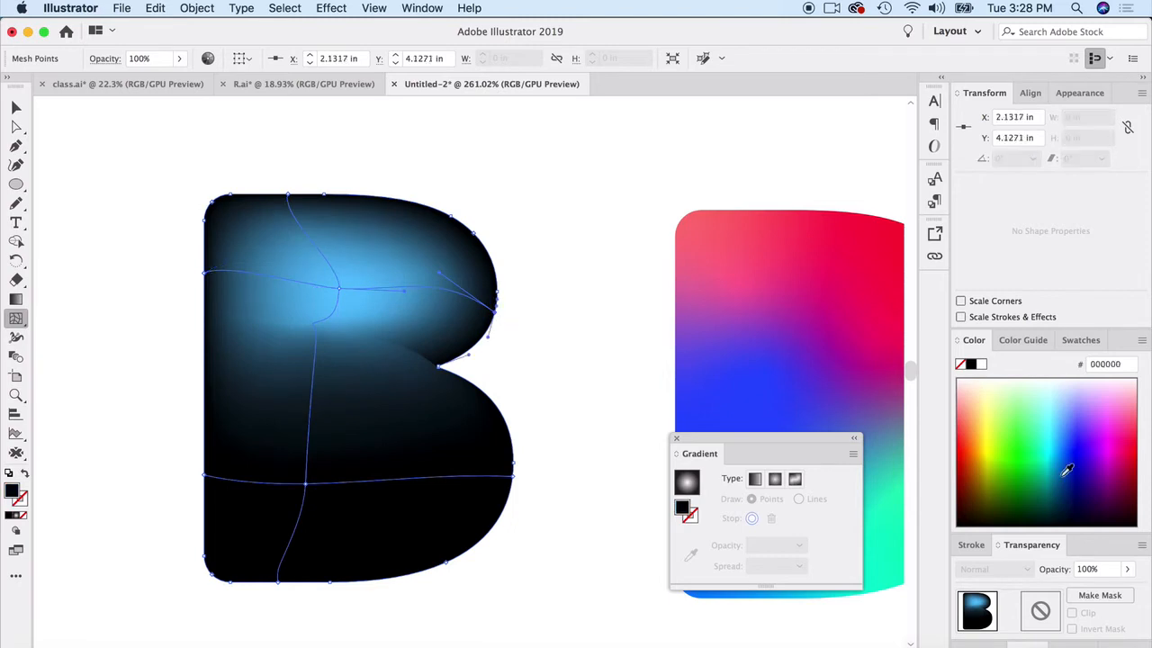
{"action": "left_click", "coordinate": [1092, 433]}
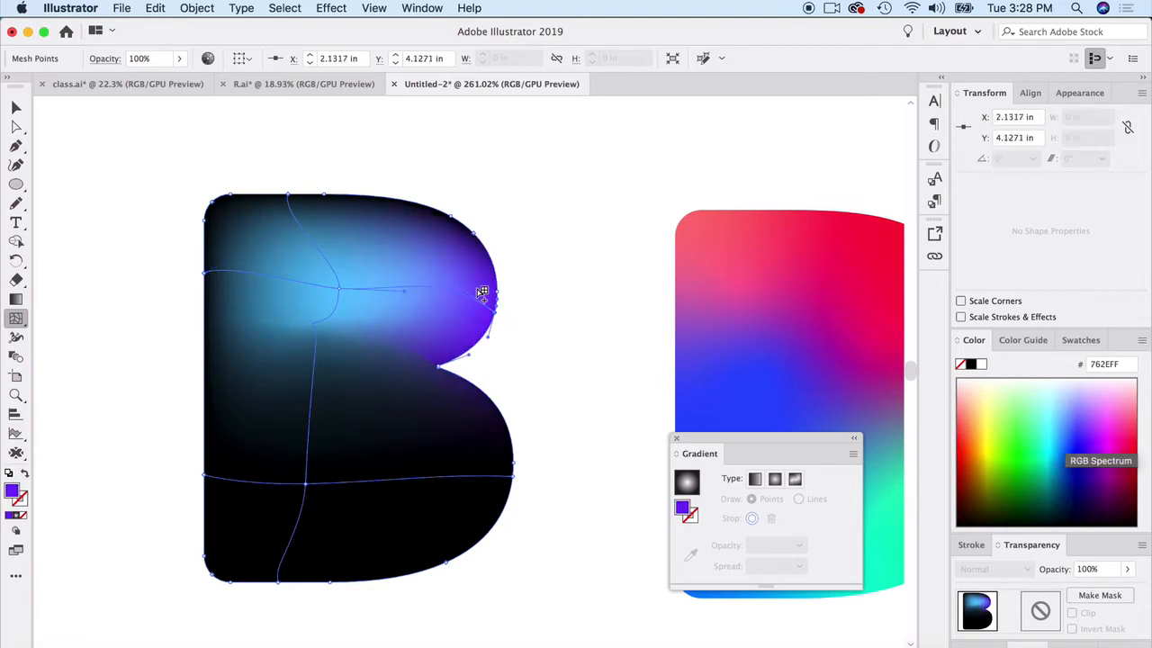
Colour the mesh point on the B's top edge cyan 34E6FF.
{"action": "left_click", "coordinate": [331, 196]}
{"action": "double_click", "coordinate": [13, 491]}
{"action": "left_click_drag", "start_coordinate": [761, 423], "coordinate": [763, 399]}
{"action": "left_click", "coordinate": [915, 396]}
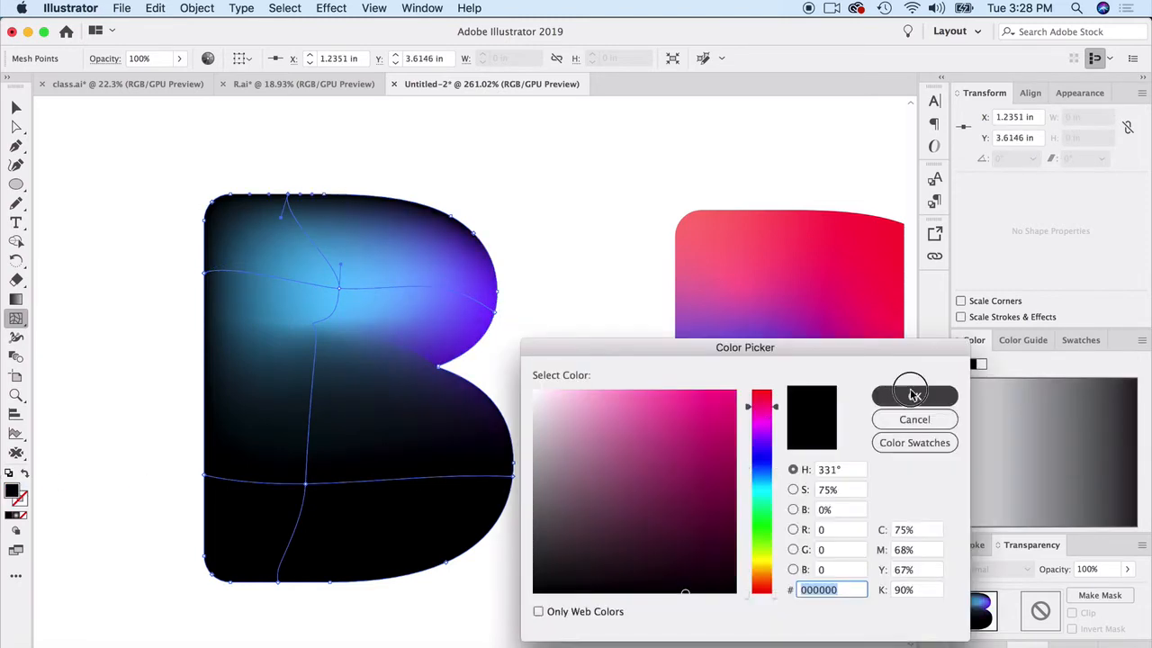
{"action": "left_click", "coordinate": [1056, 431]}
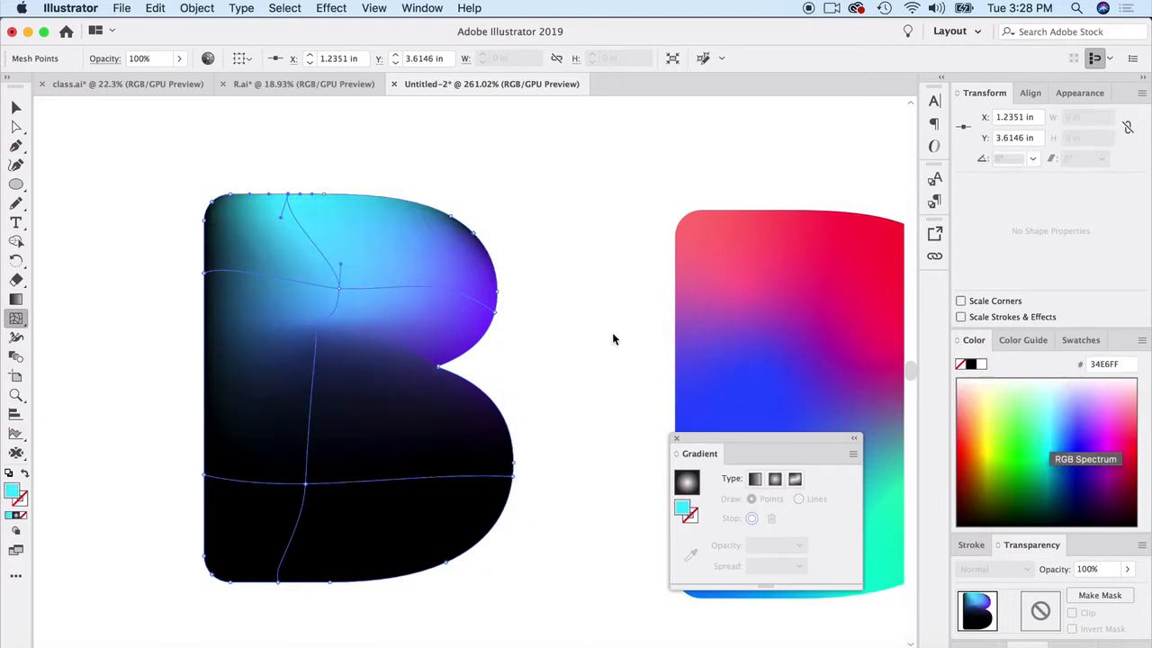
Colour the two mesh points on the B's left edge, the upper one purple 9900D5 and the lower one dark magenta 780058.
{"action": "left_click", "coordinate": [206, 274]}
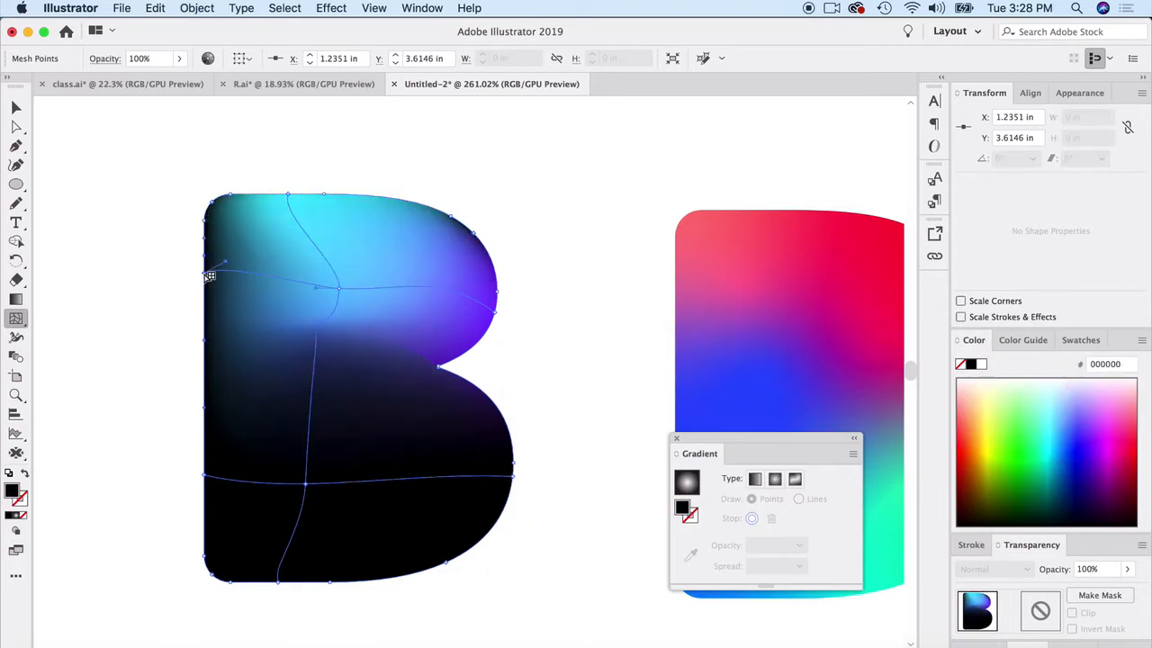
{"action": "left_click", "coordinate": [1100, 459]}
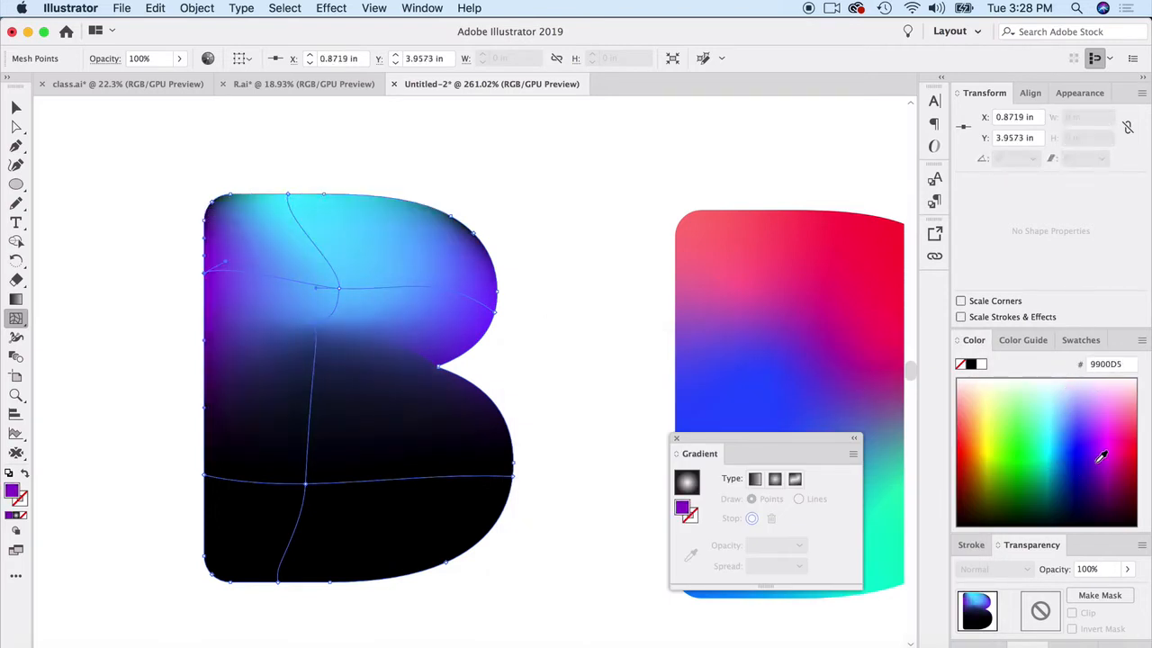
{"action": "left_click", "coordinate": [205, 475]}
{"action": "left_click", "coordinate": [1012, 464]}
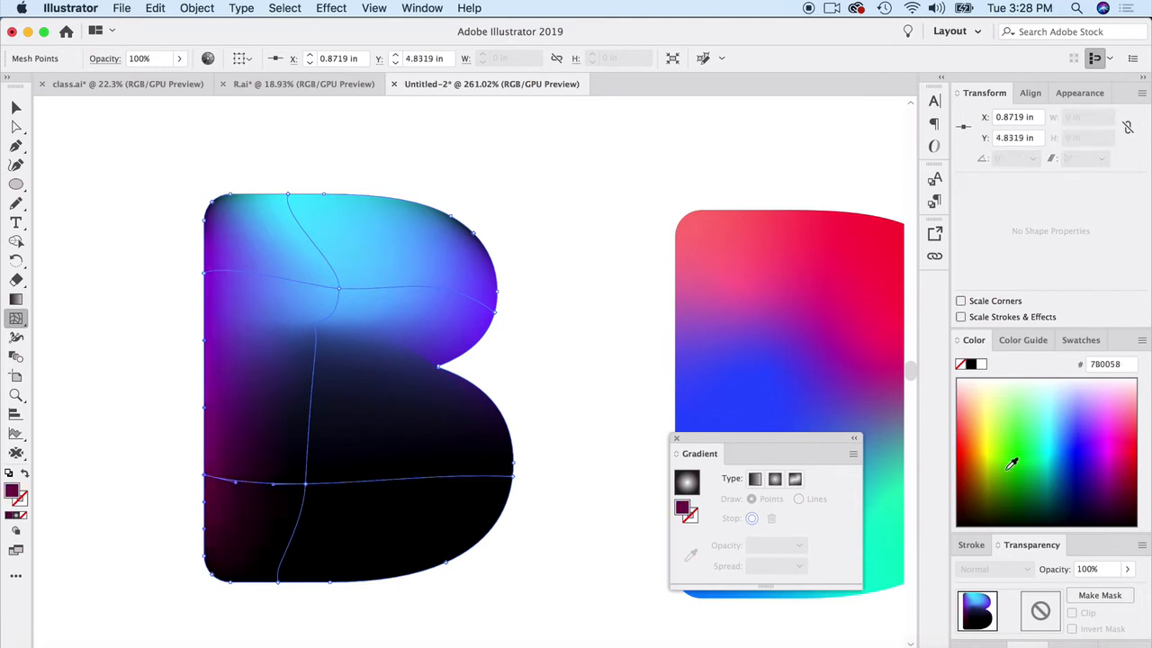
Colour the lower inner mesh point purple, the lower bowl's right edge blue-violet and the upper-left corner 6702FF, and deselect the B.
{"action": "left_click", "coordinate": [310, 487]}
{"action": "left_click", "coordinate": [1105, 468]}
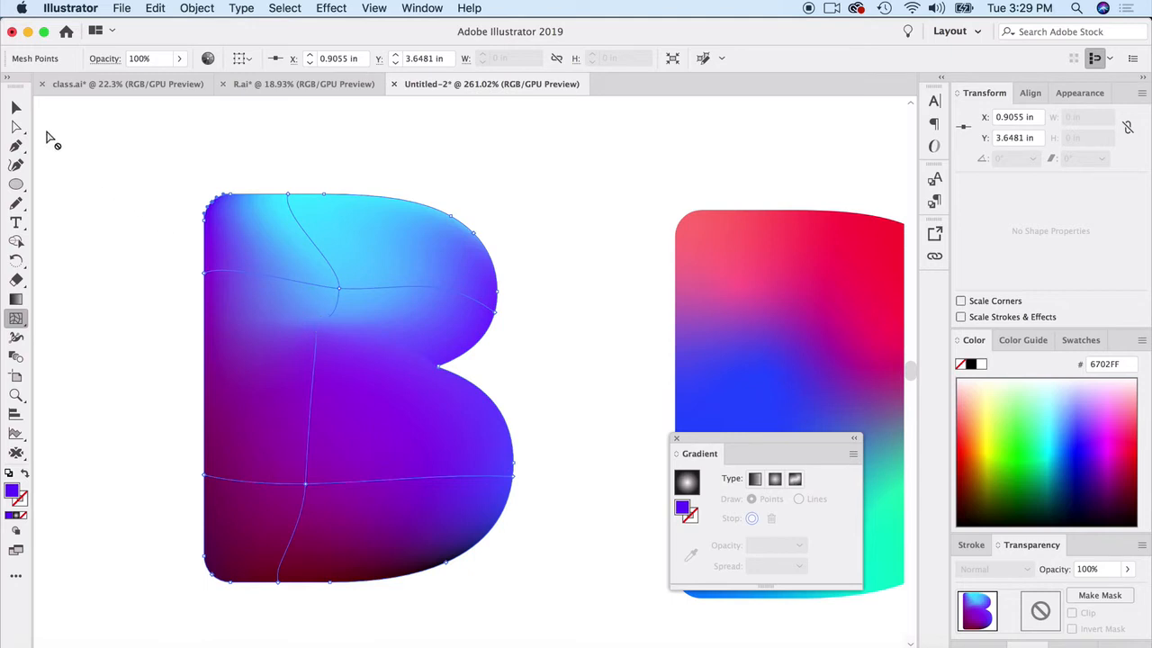
{"action": "key", "text": "v"}
{"action": "left_click", "coordinate": [157, 261]}
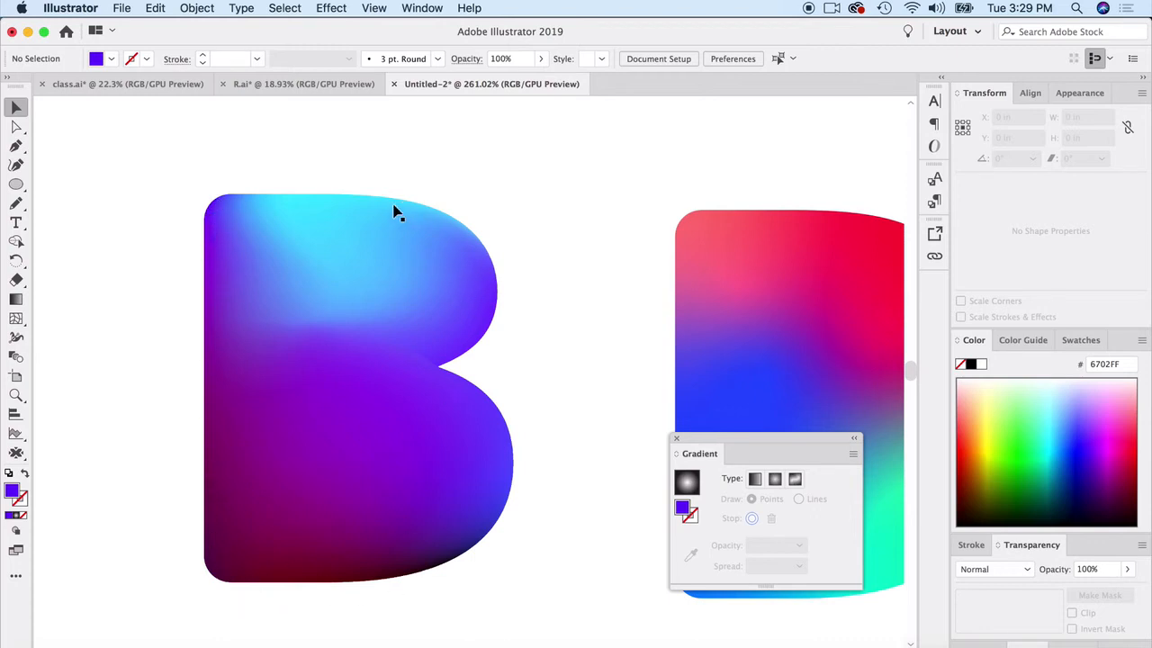
Try to edit the mesh B's upper inner mesh point with the Curvature tool, and deselect everything.
{"action": "left_click", "coordinate": [430, 250]}
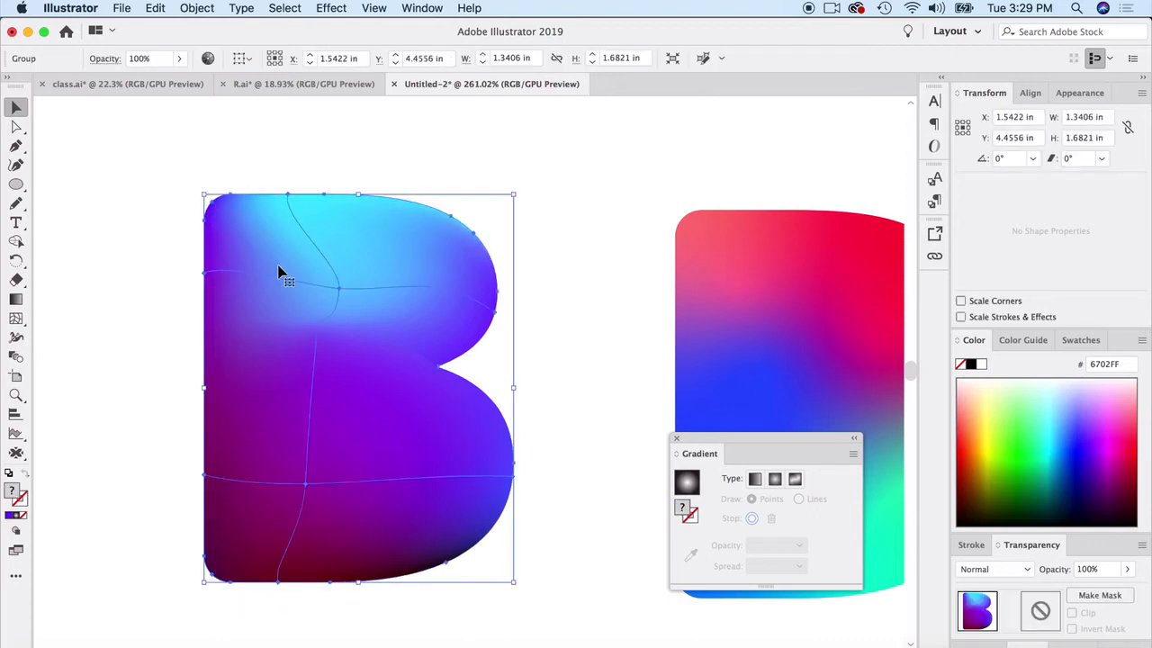
{"action": "left_click", "coordinate": [16, 165]}
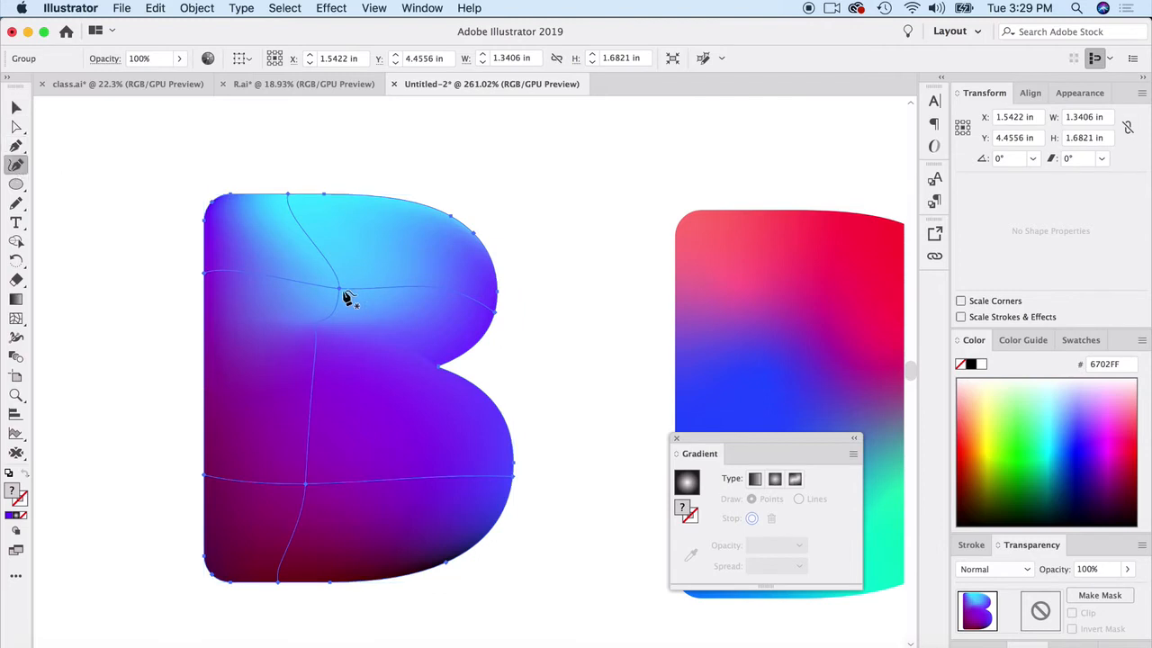
{"action": "left_click", "coordinate": [337, 288]}
{"action": "left_click", "coordinate": [15, 109]}
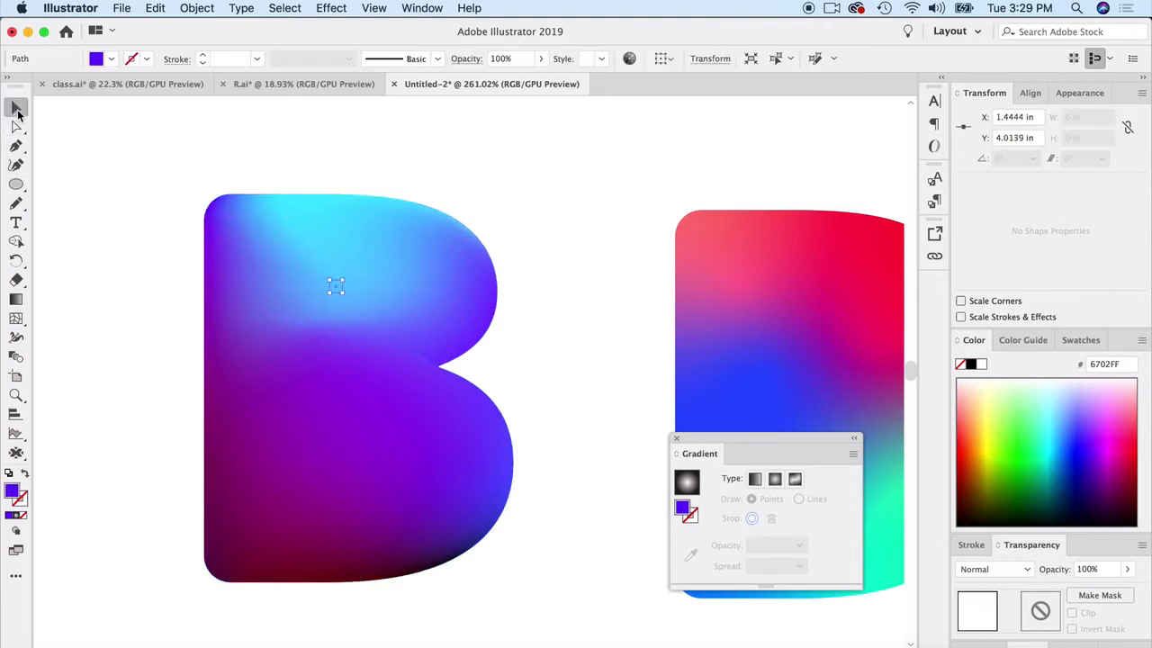
{"action": "key", "text": "super+shift+a"}
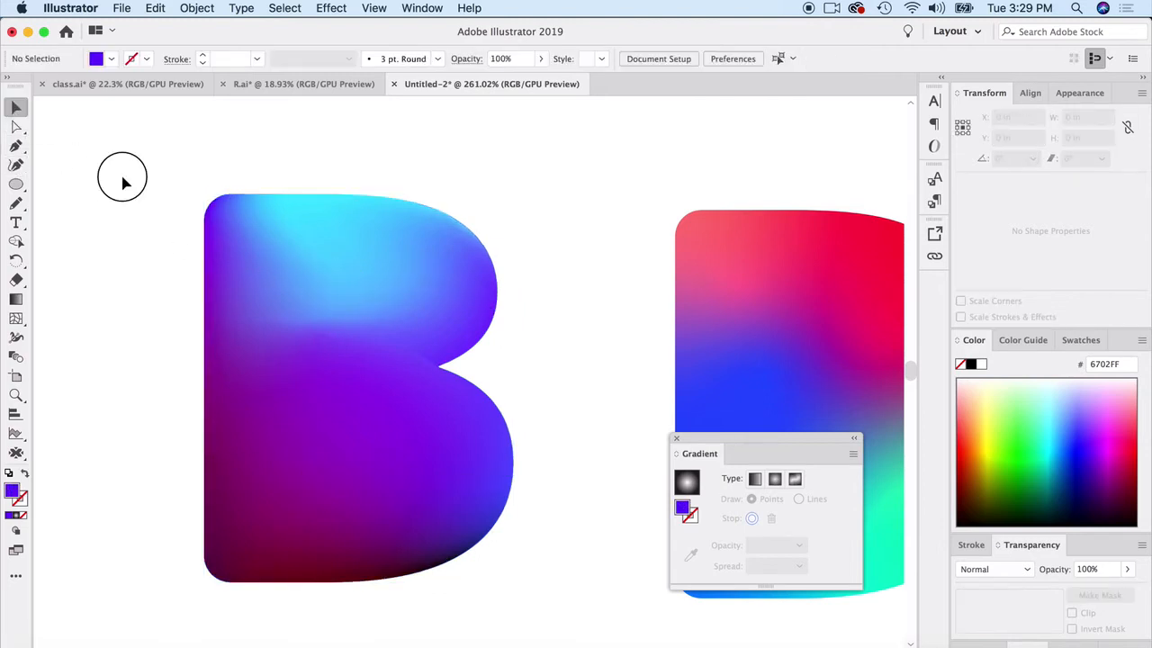
Pick the upper inner mesh point of the mesh B with the Direct Selection tool and adjust its direction handles.
{"action": "scroll", "coordinate": [154, 195], "scroll_direction": "down", "scroll_amount": 5}
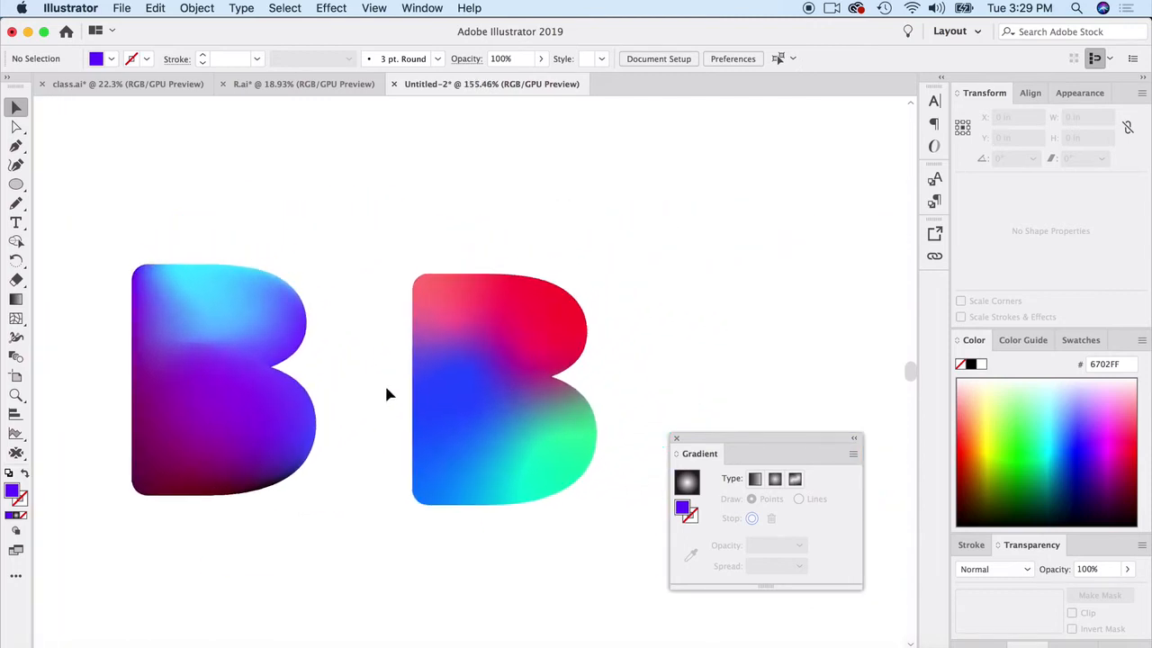
{"action": "left_click", "coordinate": [236, 402]}
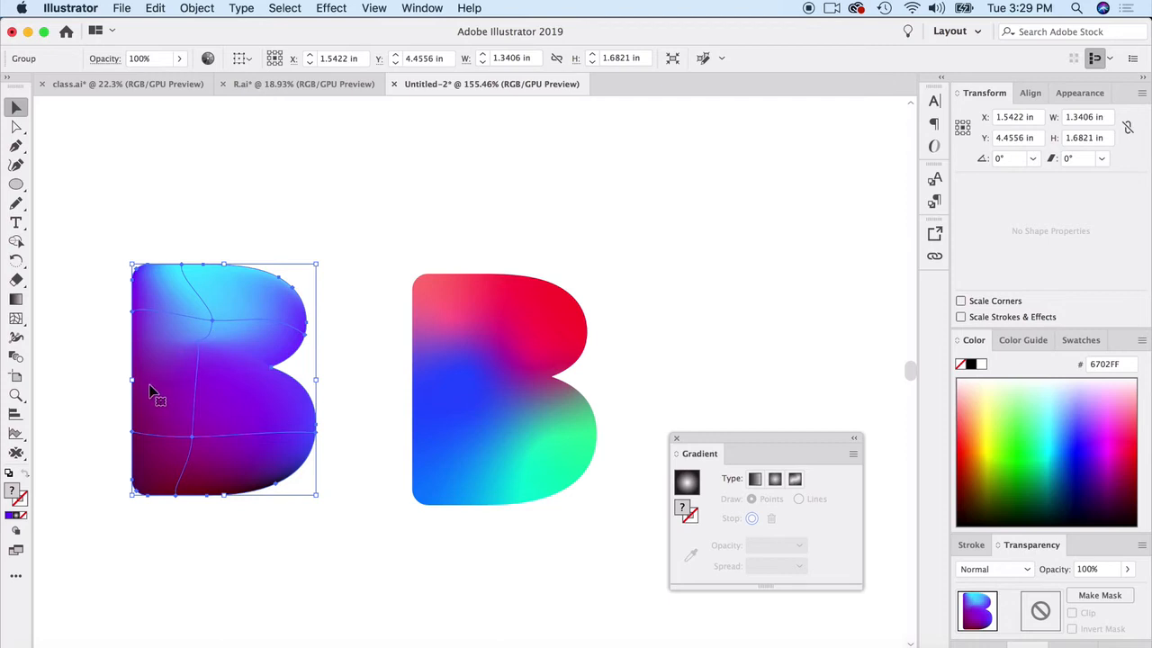
{"action": "scroll", "coordinate": [151, 390], "scroll_direction": "up", "scroll_amount": 4}
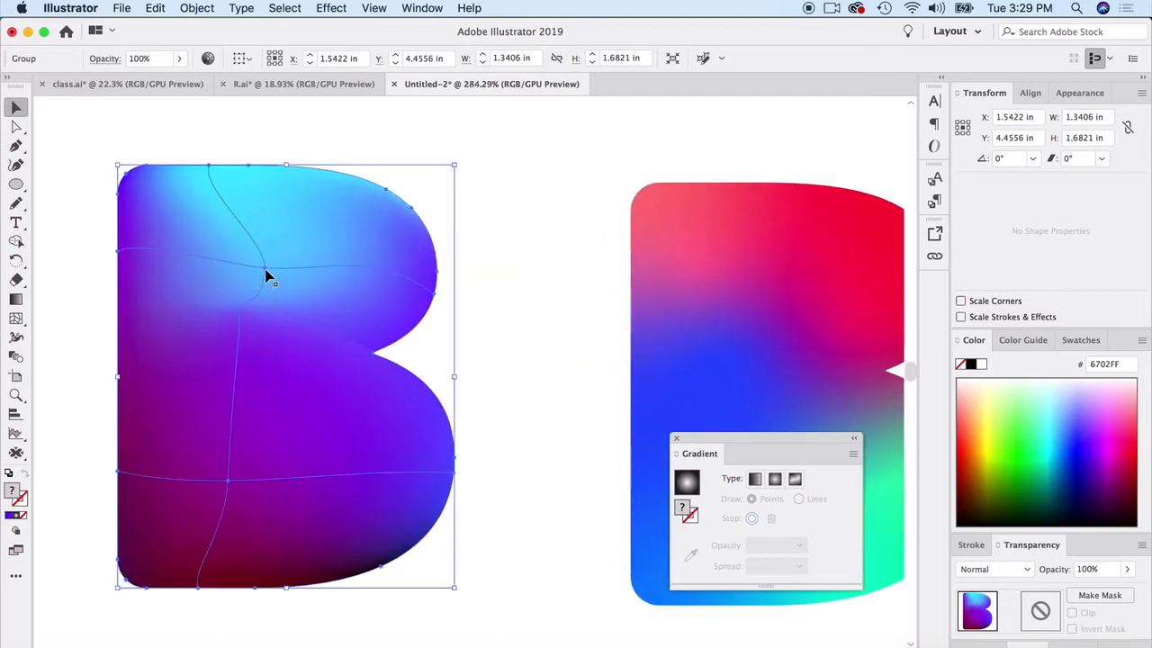
{"action": "left_click", "coordinate": [16, 127]}
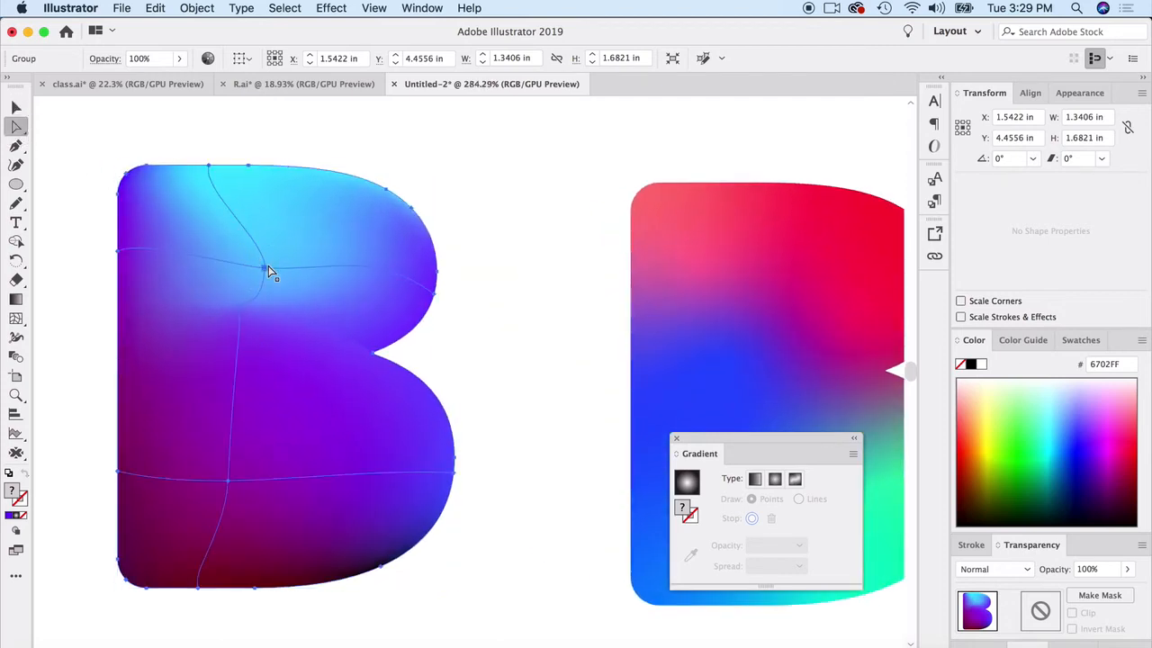
{"action": "left_click", "coordinate": [265, 269]}
{"action": "left_click_drag", "start_coordinate": [241, 276], "coordinate": [241, 278]}
{"action": "left_click_drag", "start_coordinate": [233, 401], "coordinate": [334, 443]}
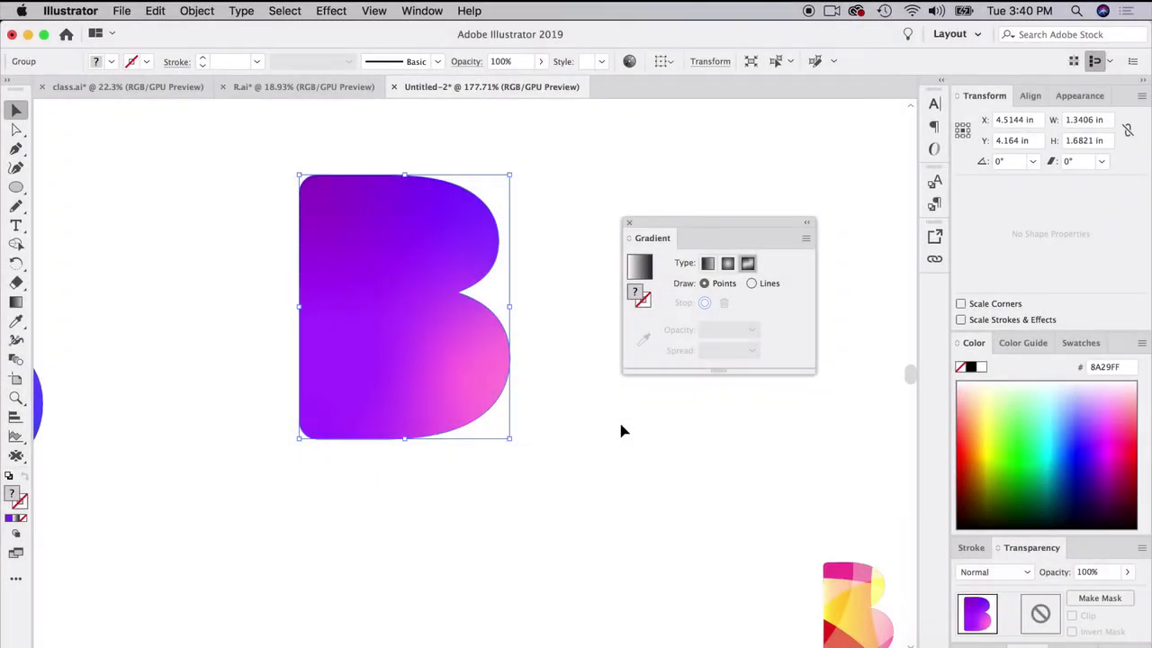
{"action": "left_click", "coordinate": [571, 433]}
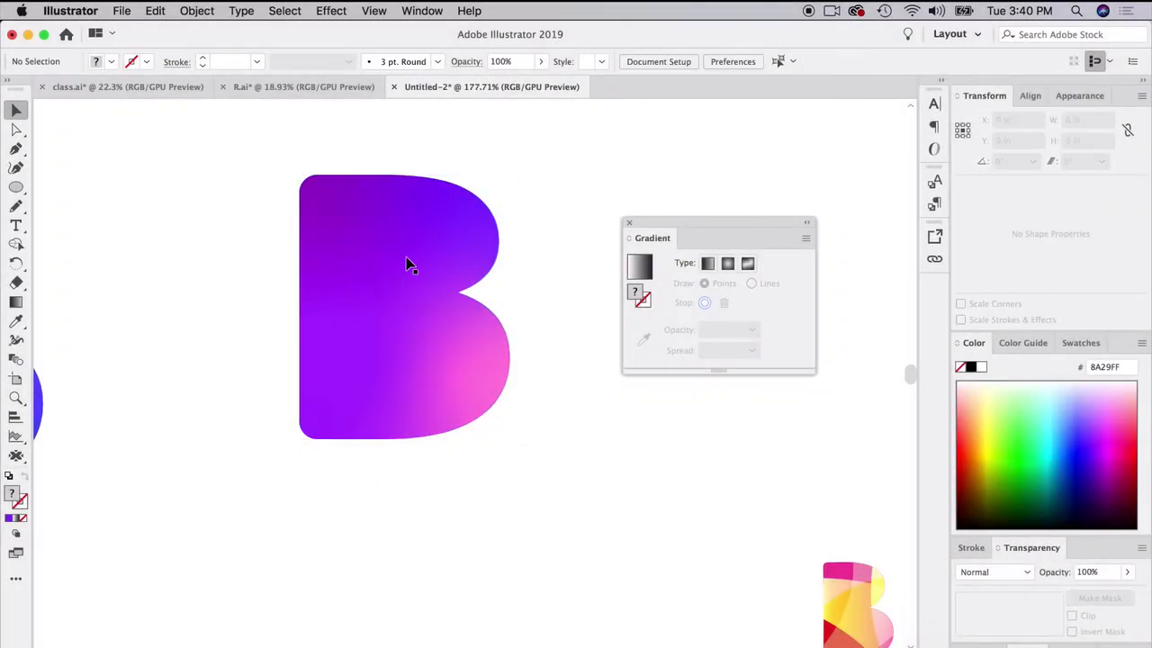
{"action": "left_click", "coordinate": [374, 373]}
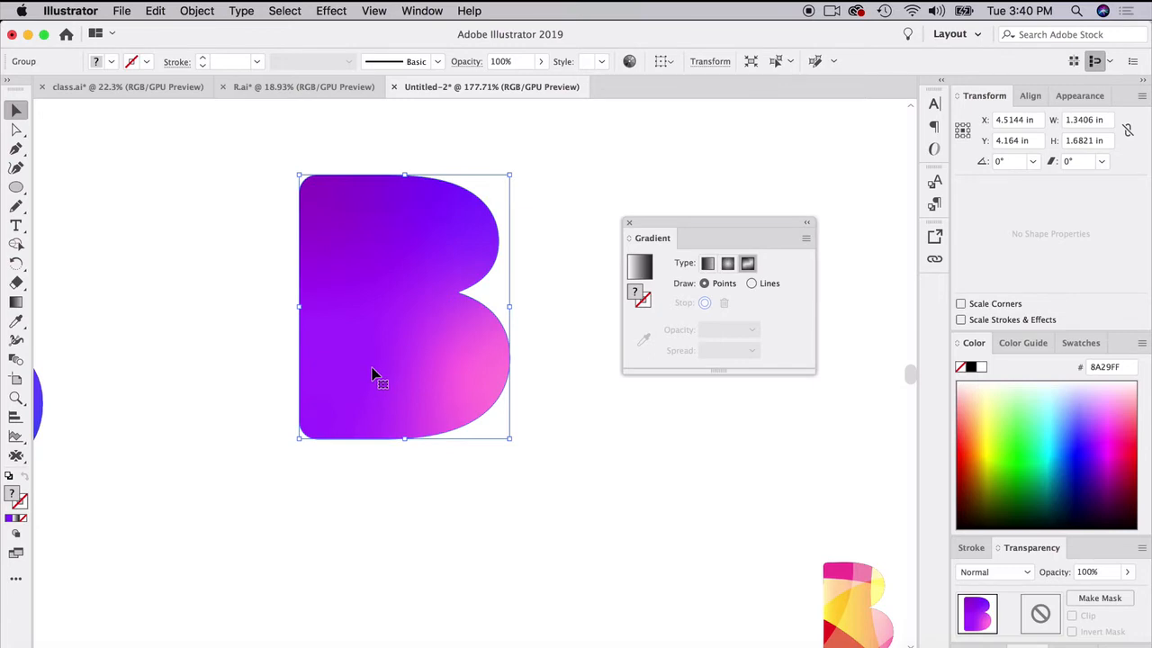
{"action": "left_click", "coordinate": [530, 453]}
{"action": "left_click", "coordinate": [487, 382]}
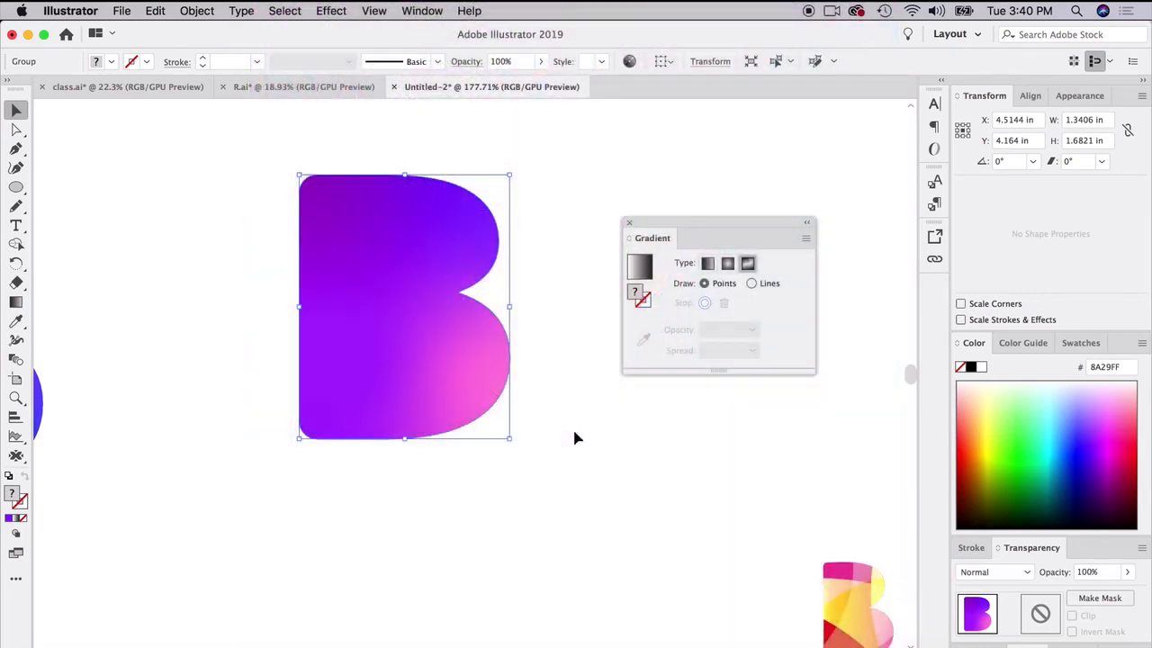
{"action": "left_click", "coordinate": [552, 439]}
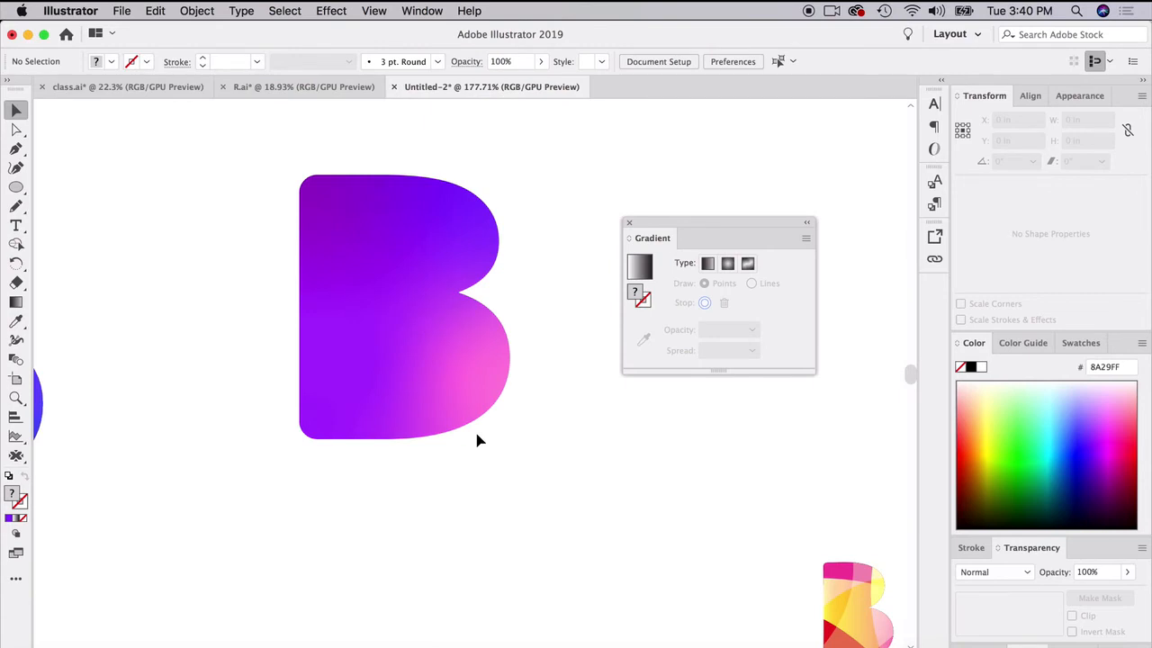
{"action": "scroll", "coordinate": [453, 397], "scroll_direction": "up", "scroll_amount": 3}
{"action": "scroll", "coordinate": [453, 397], "scroll_direction": "left", "scroll_amount": 1}
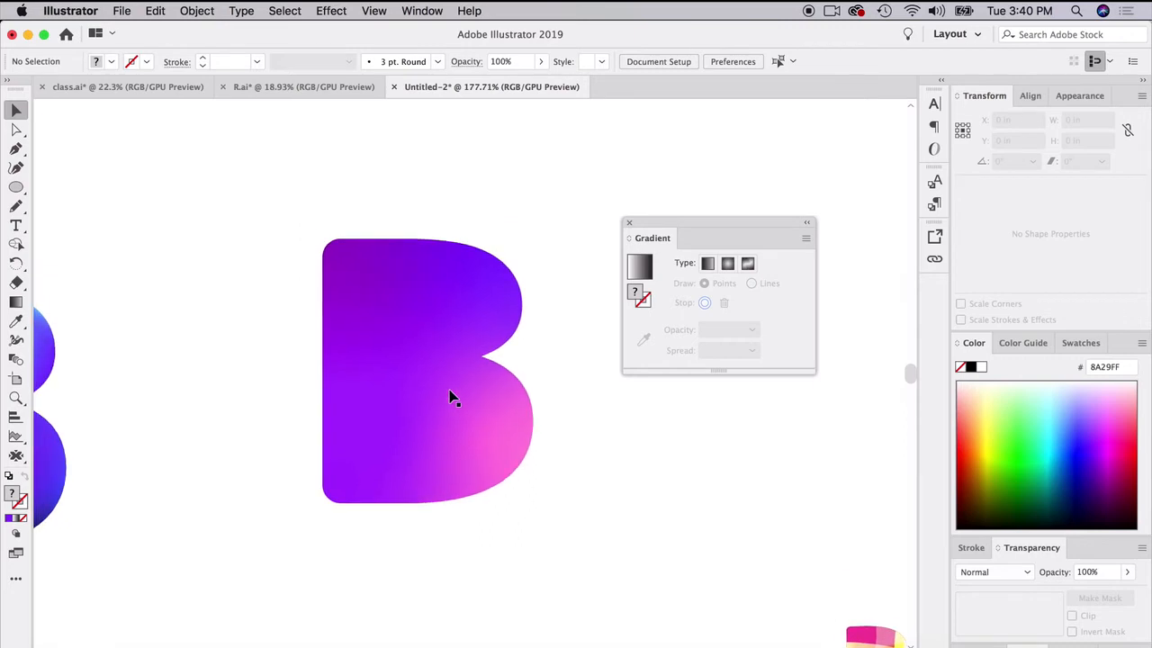
Draw a closed Pen shape about 1.03 by 1.69 in over the mesh B's upper-left part, with its right edge curving across the letter.
{"action": "left_click", "coordinate": [15, 149]}
{"action": "scroll", "coordinate": [317, 303], "scroll_direction": "down", "scroll_amount": 3}
{"action": "scroll", "coordinate": [317, 303], "scroll_direction": "right", "scroll_amount": 2}
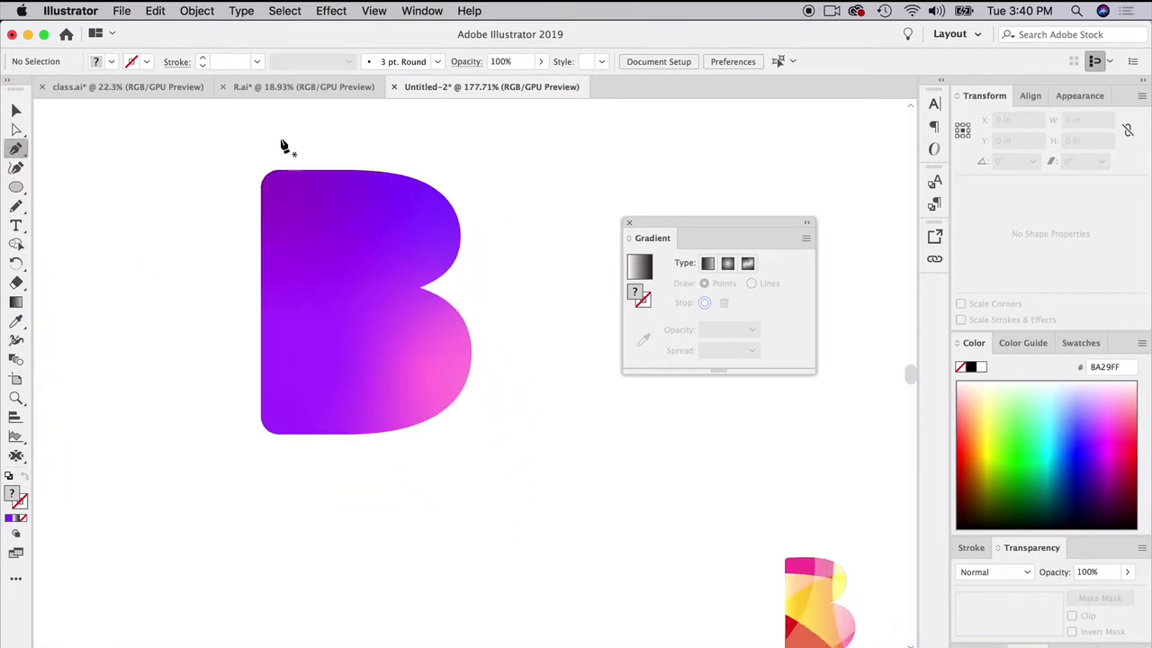
{"action": "left_click_drag", "start_coordinate": [226, 382], "coordinate": [133, 470]}
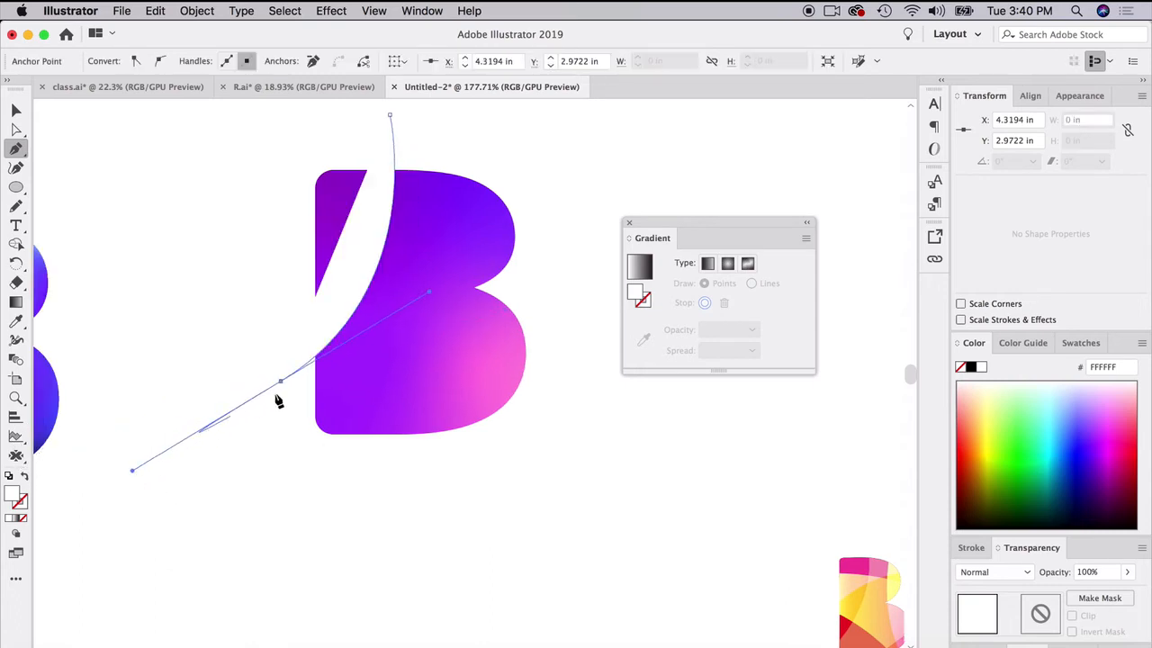
{"action": "left_click", "coordinate": [281, 383]}
{"action": "left_click", "coordinate": [233, 115]}
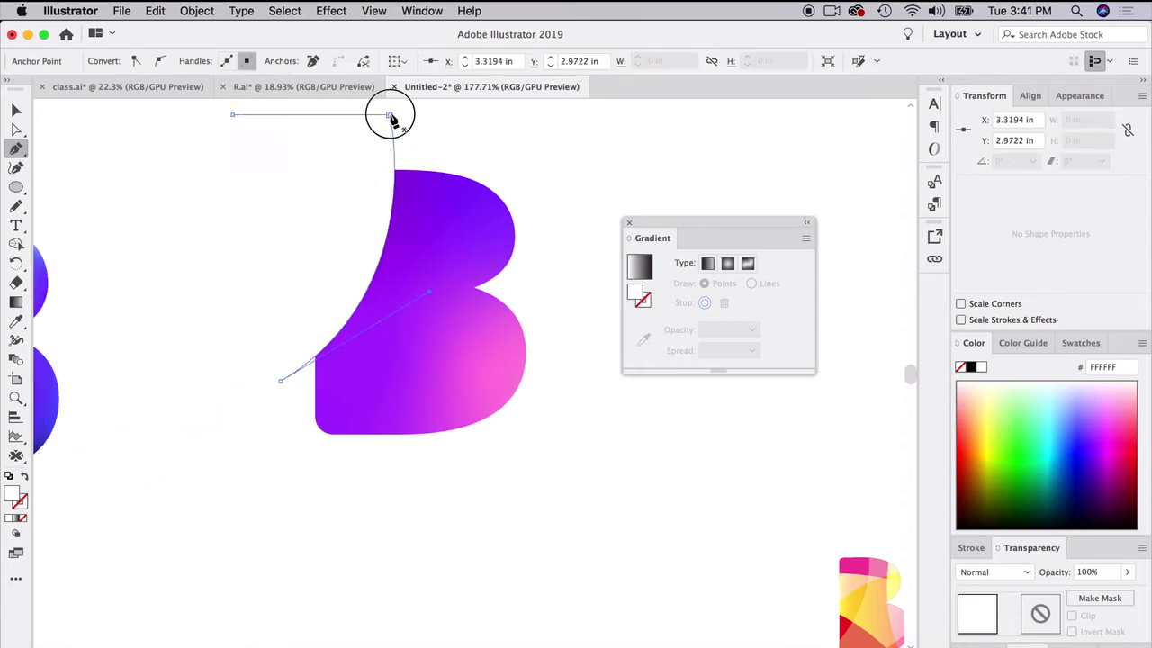
{"action": "left_click", "coordinate": [390, 116]}
Give the drawn shape a cyan 2EF6FF stroke and no fill, and deselect it.
{"action": "left_click", "coordinate": [1042, 440]}
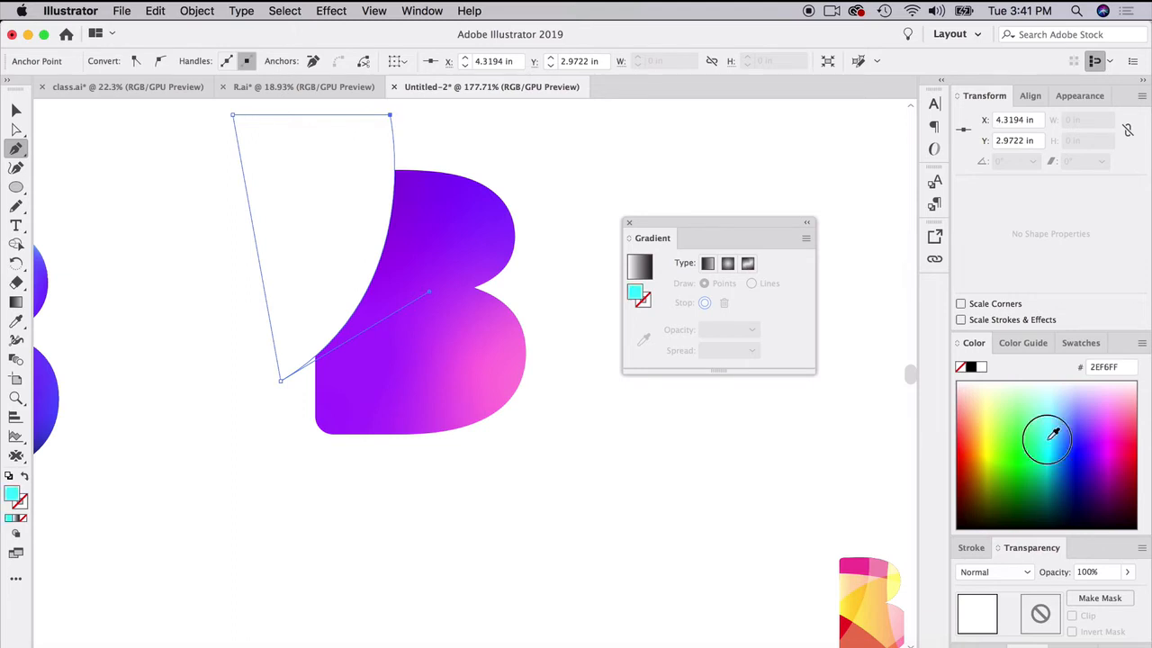
{"action": "left_click", "coordinate": [25, 476]}
{"action": "key", "text": "v"}
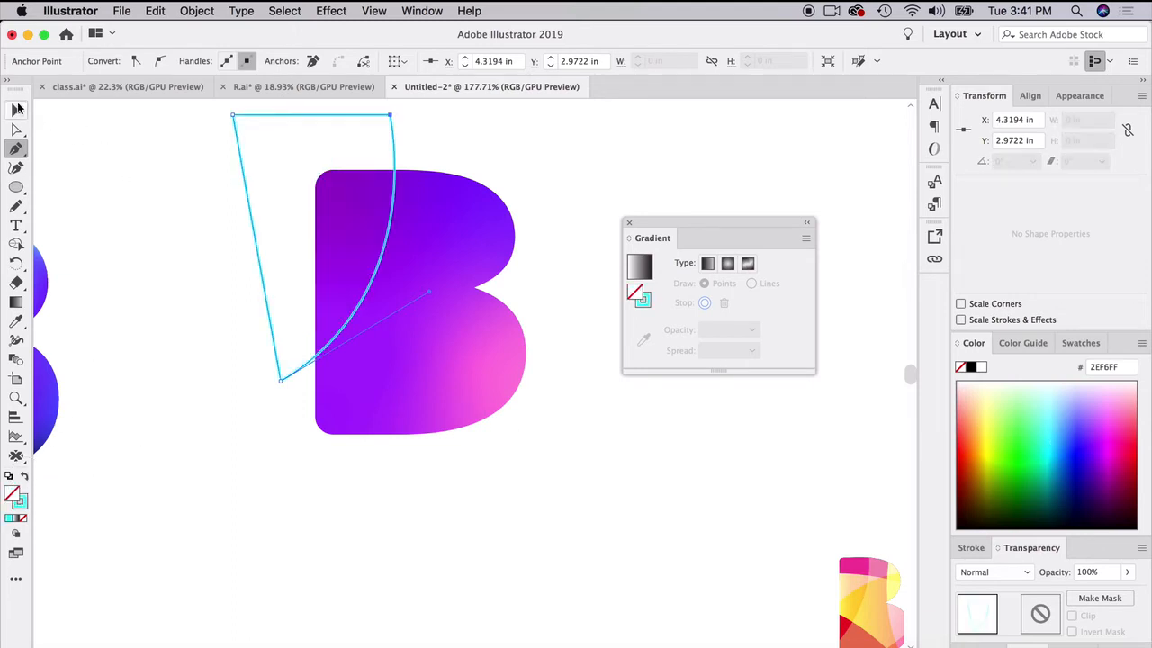
{"action": "left_click", "coordinate": [122, 164]}
Paste a copy of the purple-pink B and align it exactly over the original.
{"action": "left_click", "coordinate": [424, 402]}
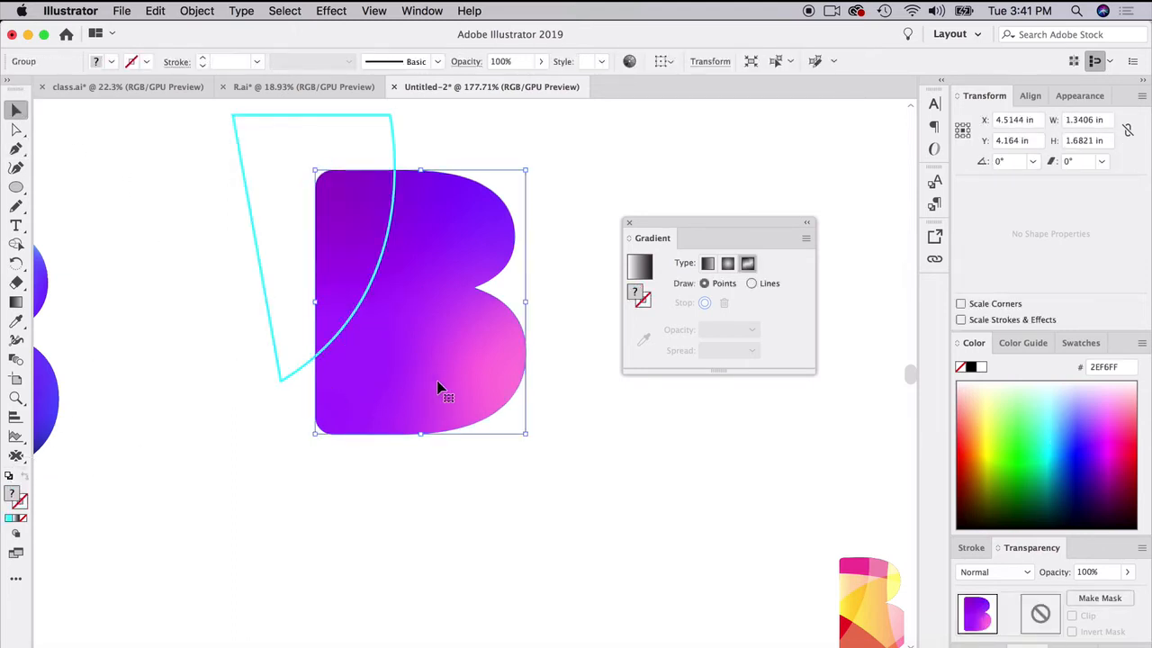
{"action": "key", "text": "a"}
{"action": "left_click", "coordinate": [200, 11]}
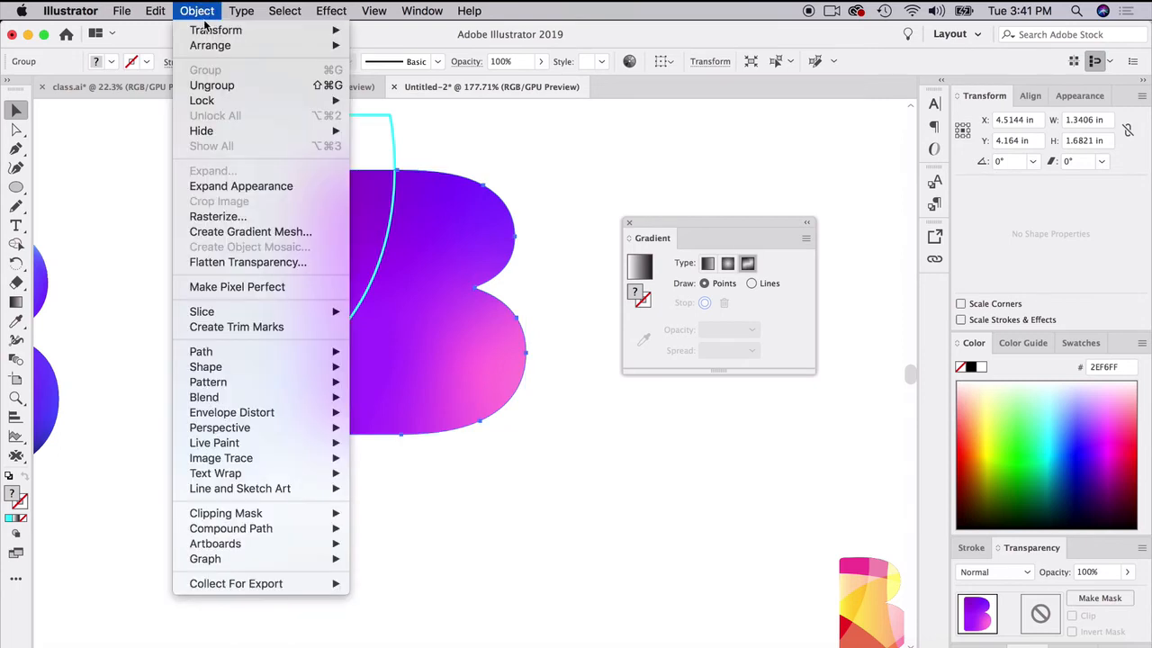
{"action": "left_click", "coordinate": [193, 13]}
{"action": "key", "text": "super+v"}
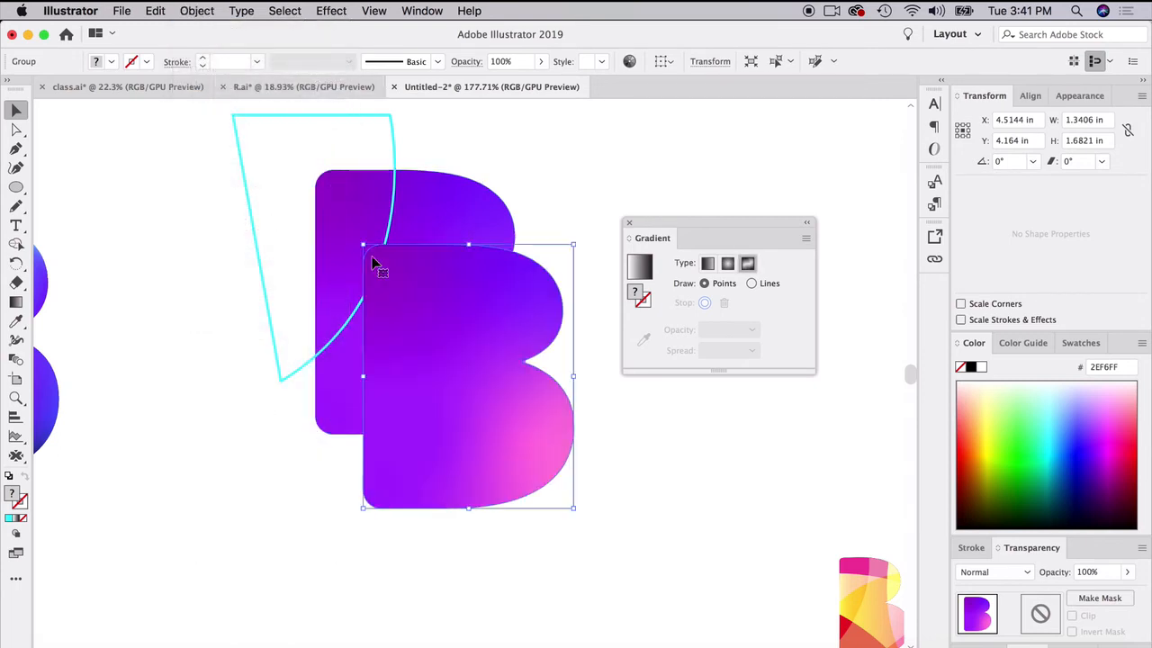
{"action": "left_click_drag", "start_coordinate": [409, 281], "coordinate": [410, 285]}
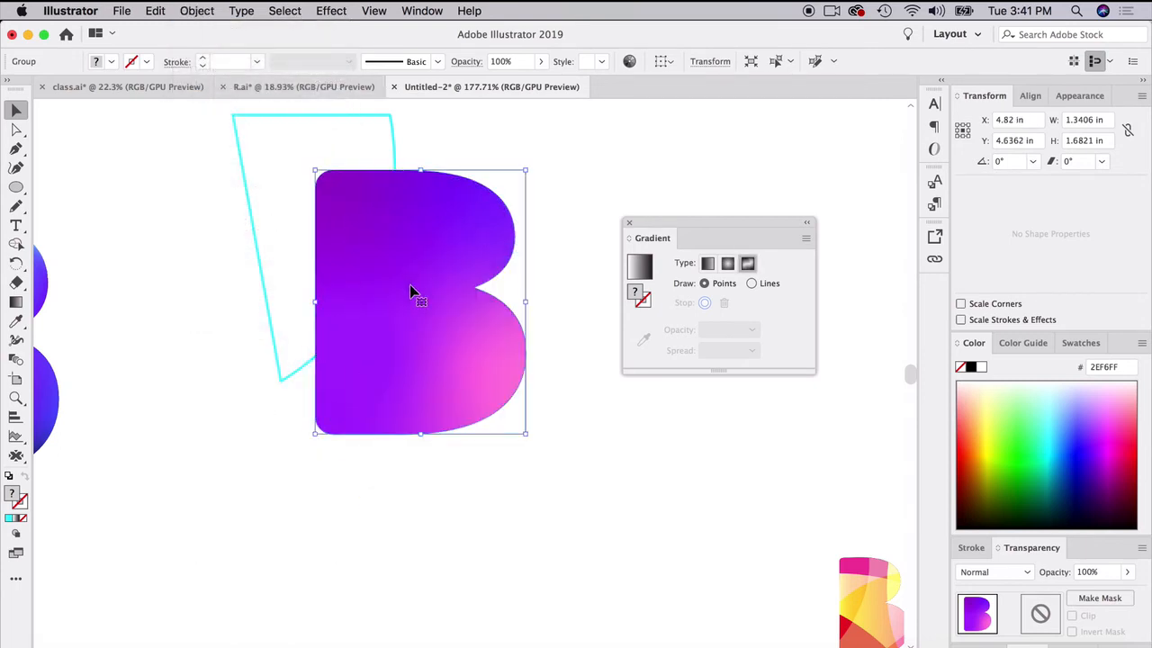
Bring the cyan outlined shape to the front and turn its stroke colour into a solid fill.
{"action": "left_click", "coordinate": [393, 164]}
{"action": "right_click", "coordinate": [393, 141]}
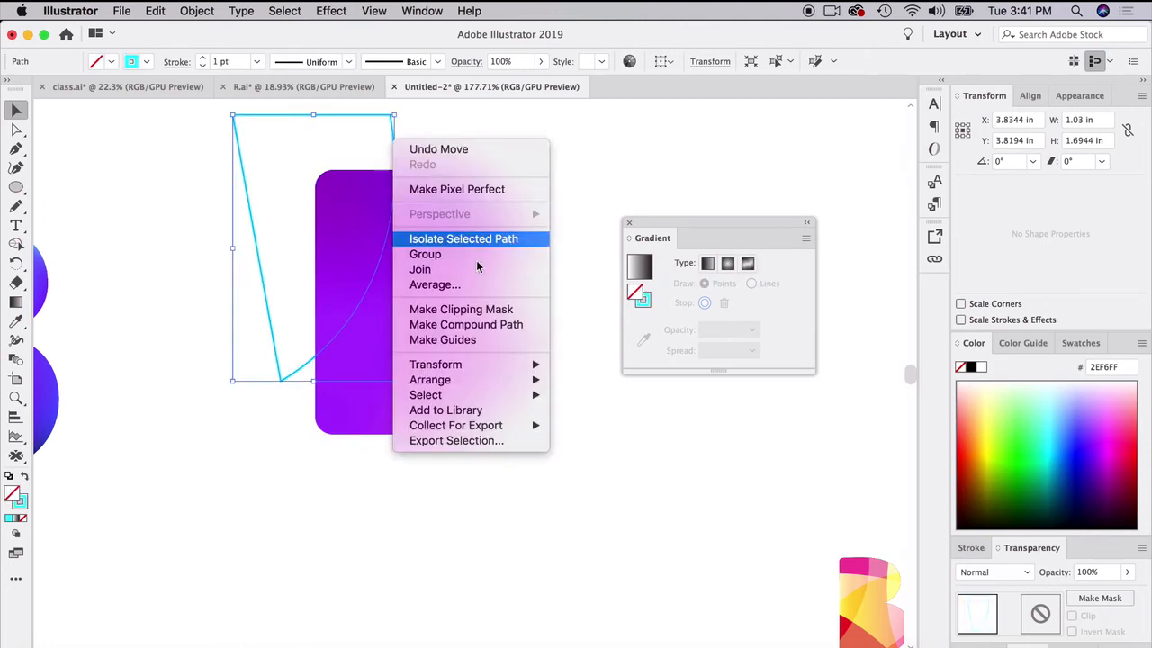
{"action": "mouse_move", "coordinate": [507, 380]}
{"action": "left_click", "coordinate": [576, 382]}
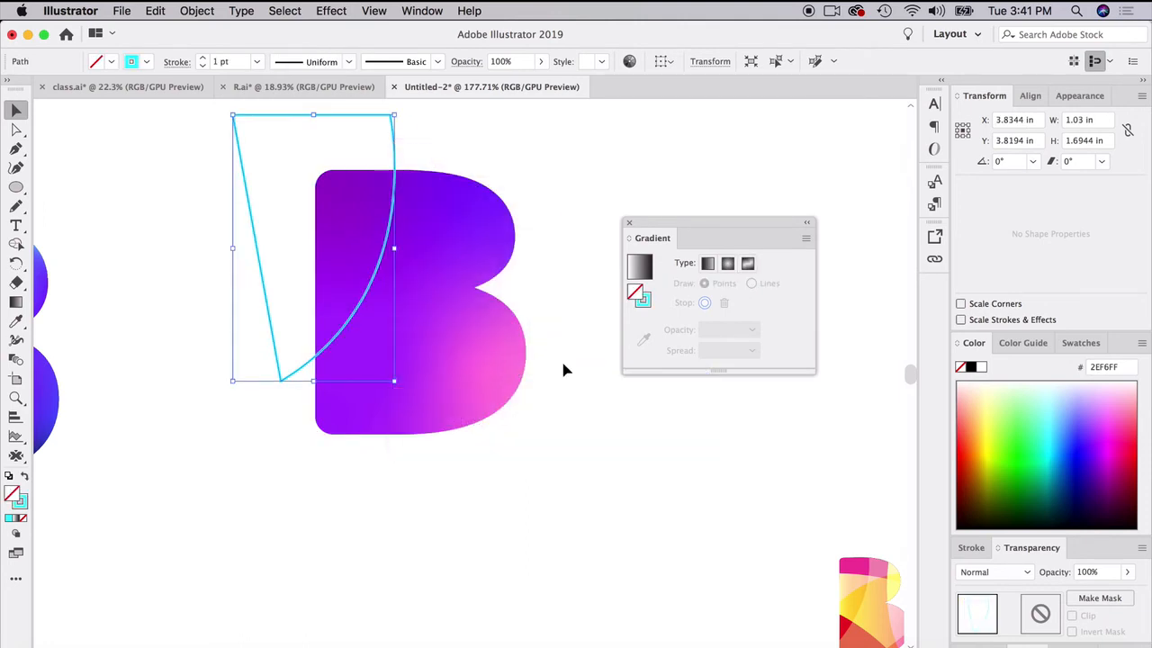
{"action": "left_click", "coordinate": [25, 477]}
Select the top B and the cyan shape and remove the cyan area outside the letter with the Shape Builder tool.
{"action": "left_click", "coordinate": [495, 364]}
{"action": "left_click_drag", "start_coordinate": [489, 367], "coordinate": [401, 396]}
{"action": "key", "text": "super+z"}
{"action": "left_click", "coordinate": [303, 293], "text": "shift"}
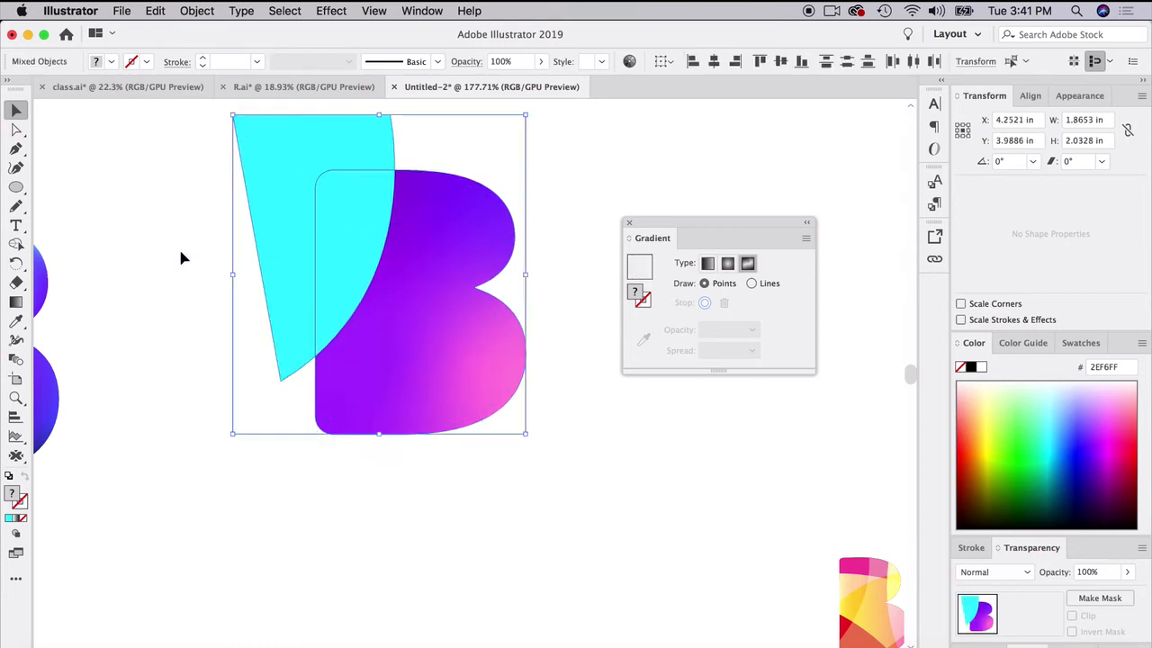
{"action": "left_click", "coordinate": [16, 244]}
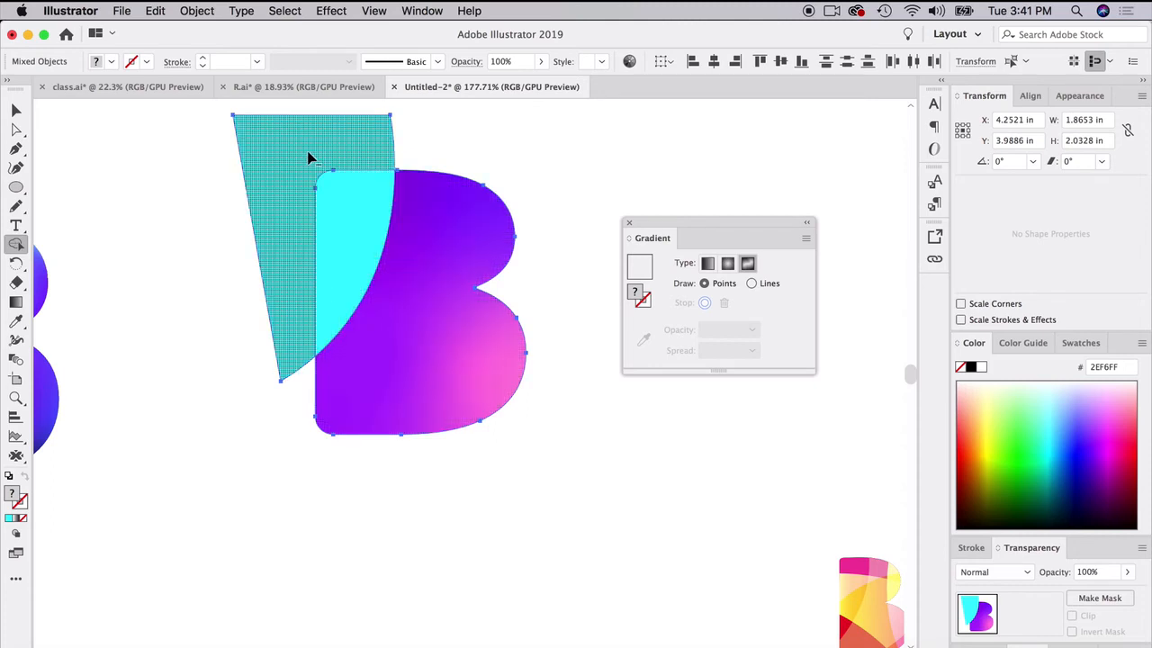
{"action": "left_click", "coordinate": [281, 171], "text": "alt"}
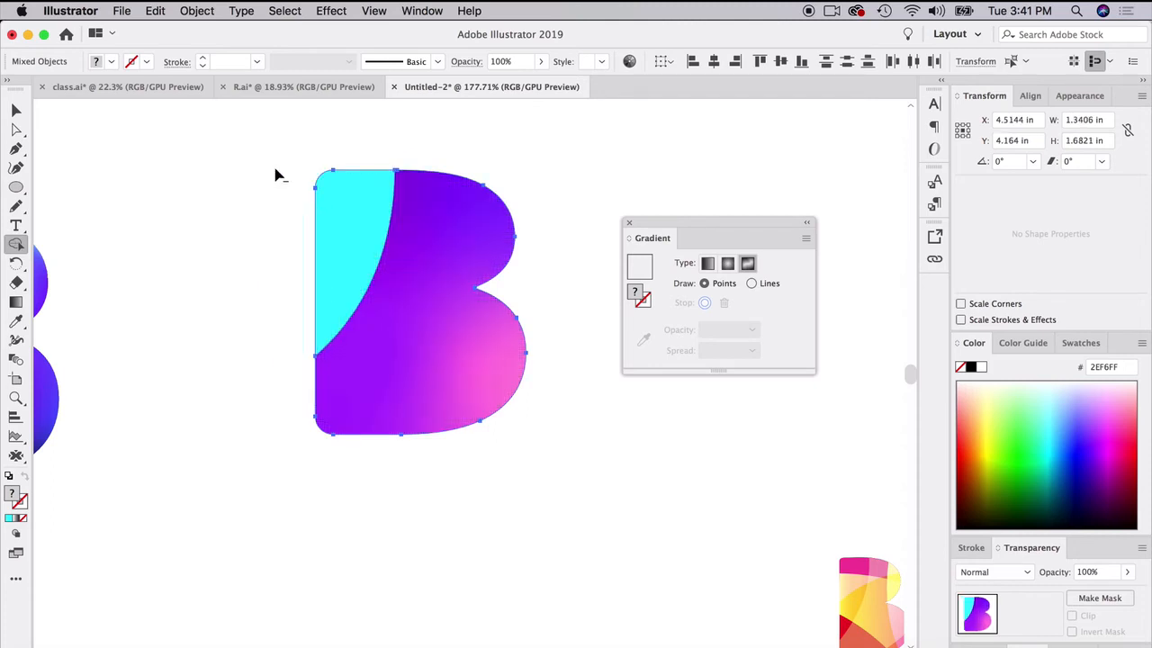
{"action": "left_click", "coordinate": [16, 109]}
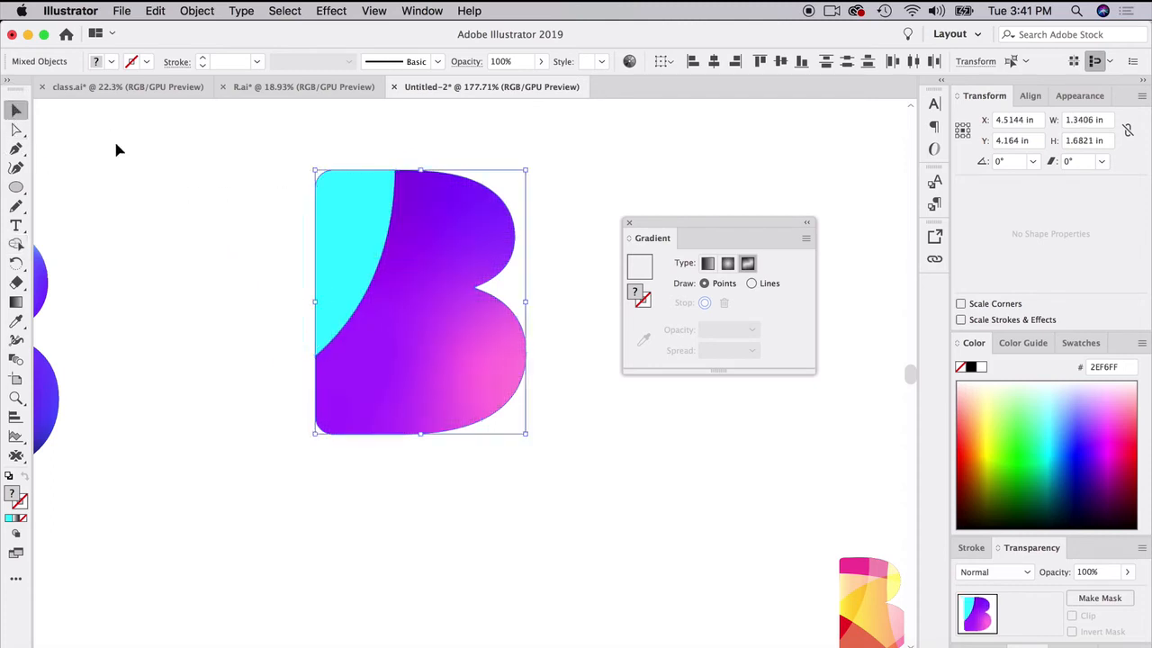
{"action": "left_click", "coordinate": [115, 147]}
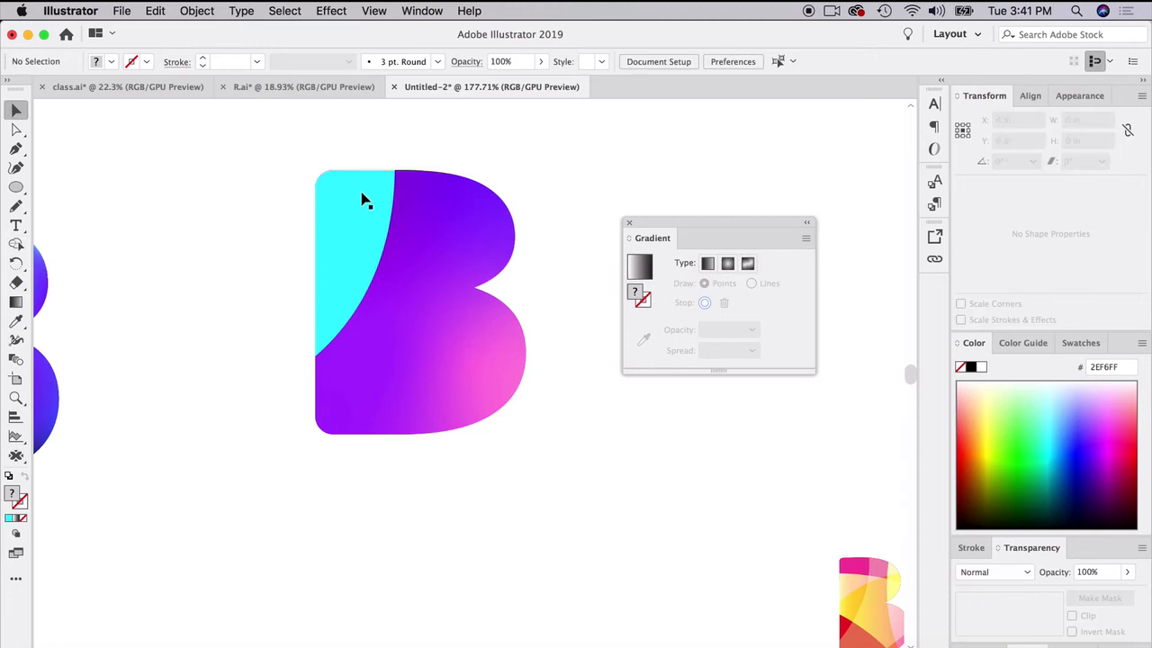
Fill the remaining cyan piece with the freeform gradient sampled from the B using the Eyedropper tool.
{"action": "left_click", "coordinate": [340, 348]}
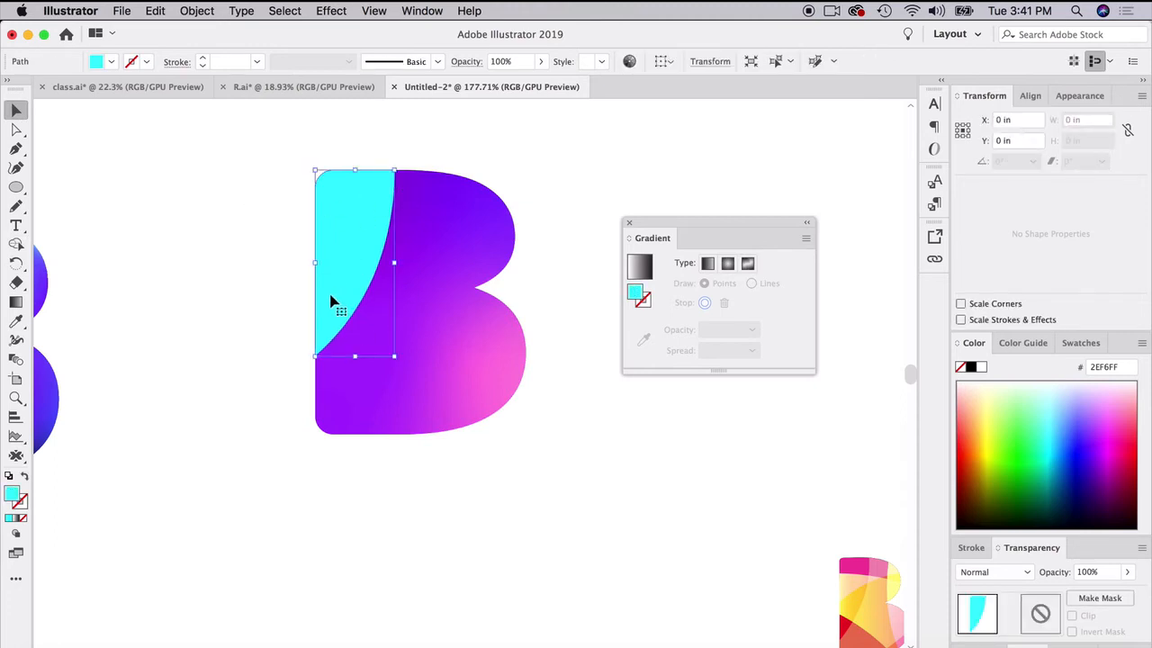
{"action": "left_click", "coordinate": [16, 322]}
{"action": "left_click", "coordinate": [456, 328]}
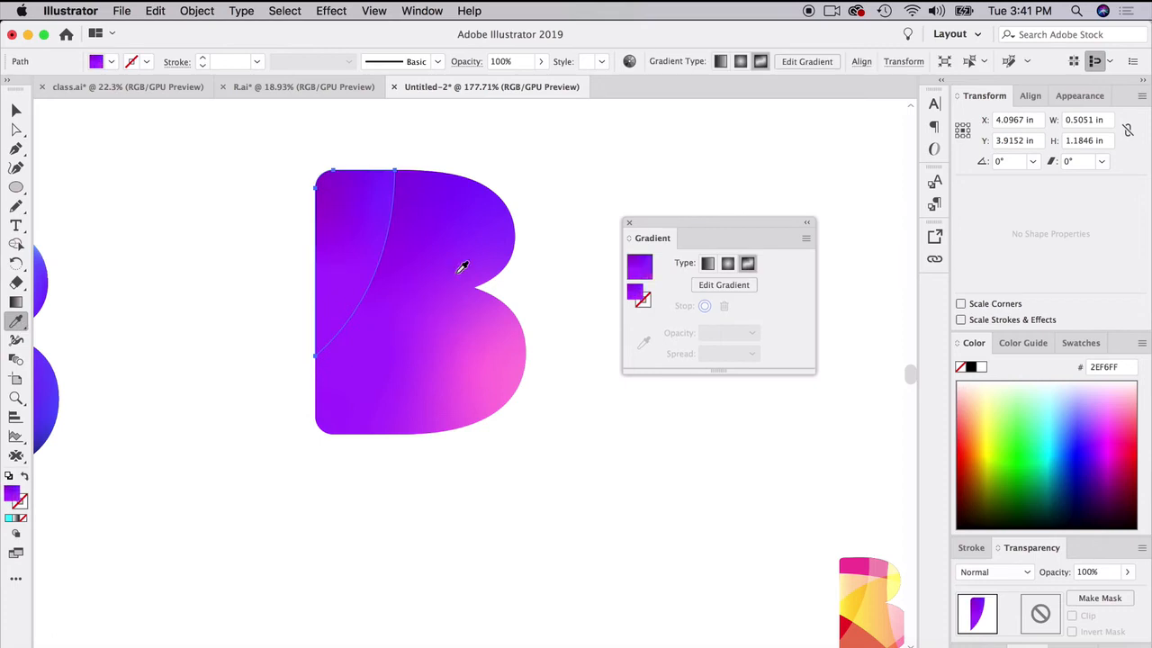
Edit the corner piece's freeform gradient and recolour its upper-right stop with the pink sampled from the B's lower bowl.
{"action": "left_click", "coordinate": [709, 287]}
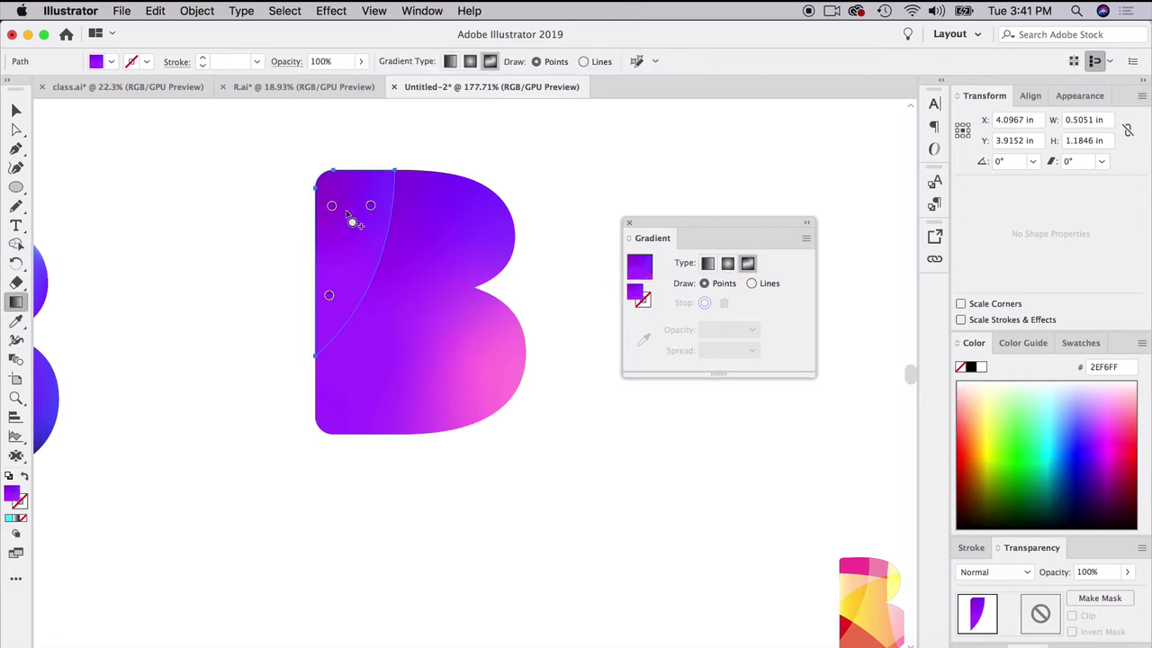
{"action": "left_click", "coordinate": [370, 205]}
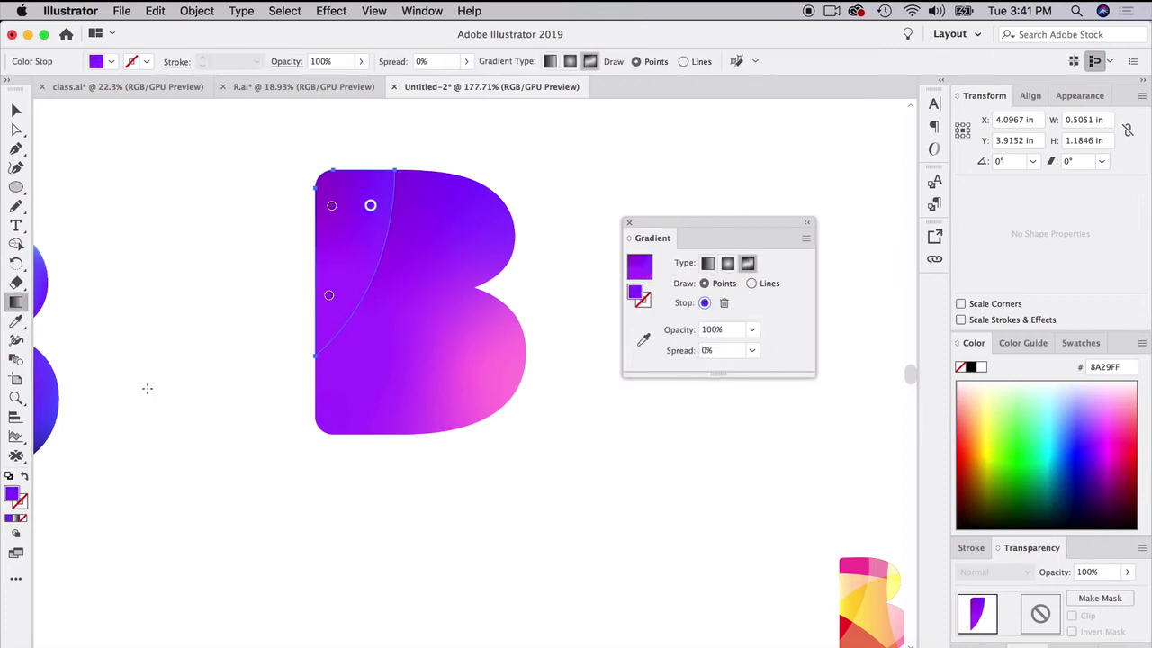
{"action": "left_click", "coordinate": [16, 324]}
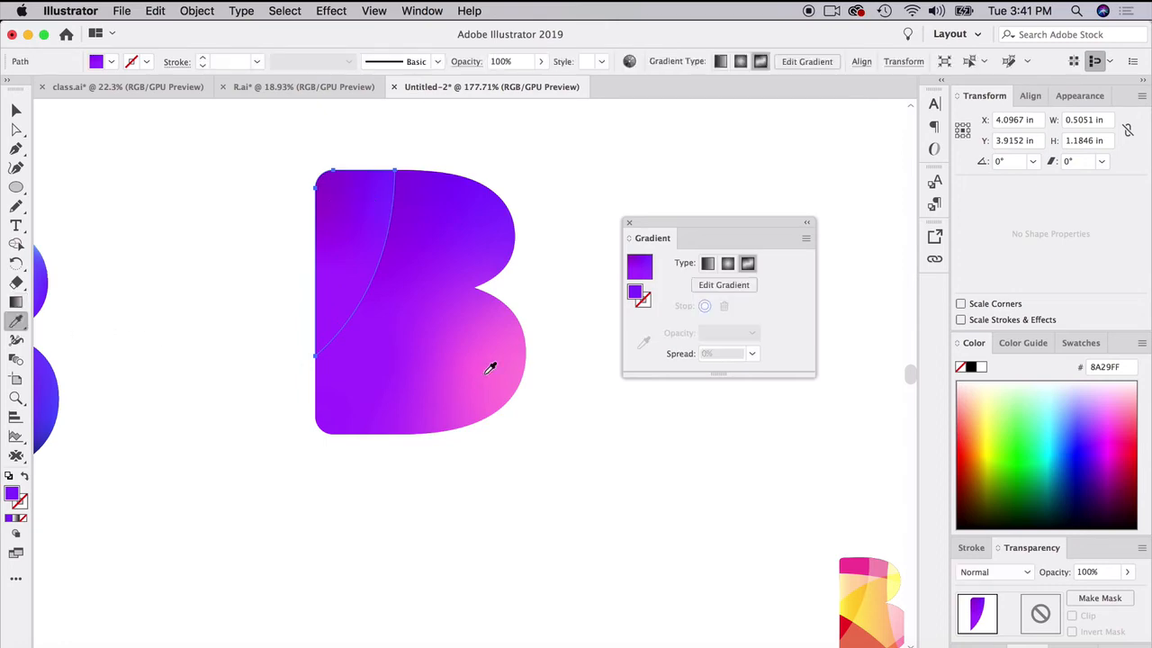
{"action": "left_click", "coordinate": [18, 111]}
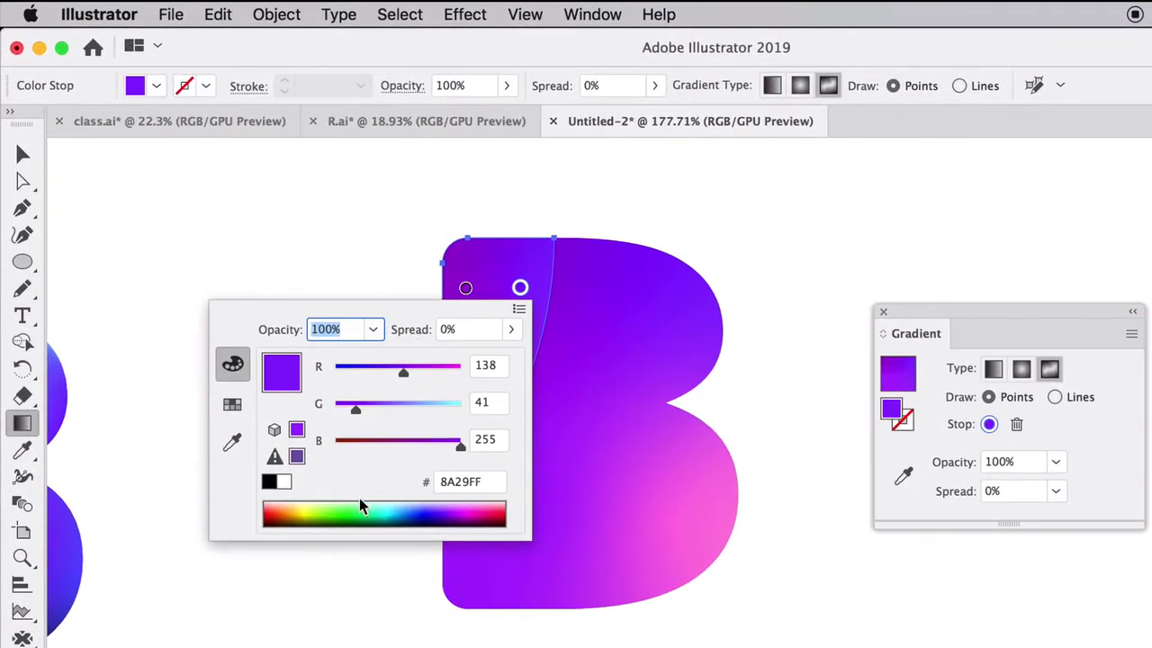
{"action": "left_click", "coordinate": [232, 441]}
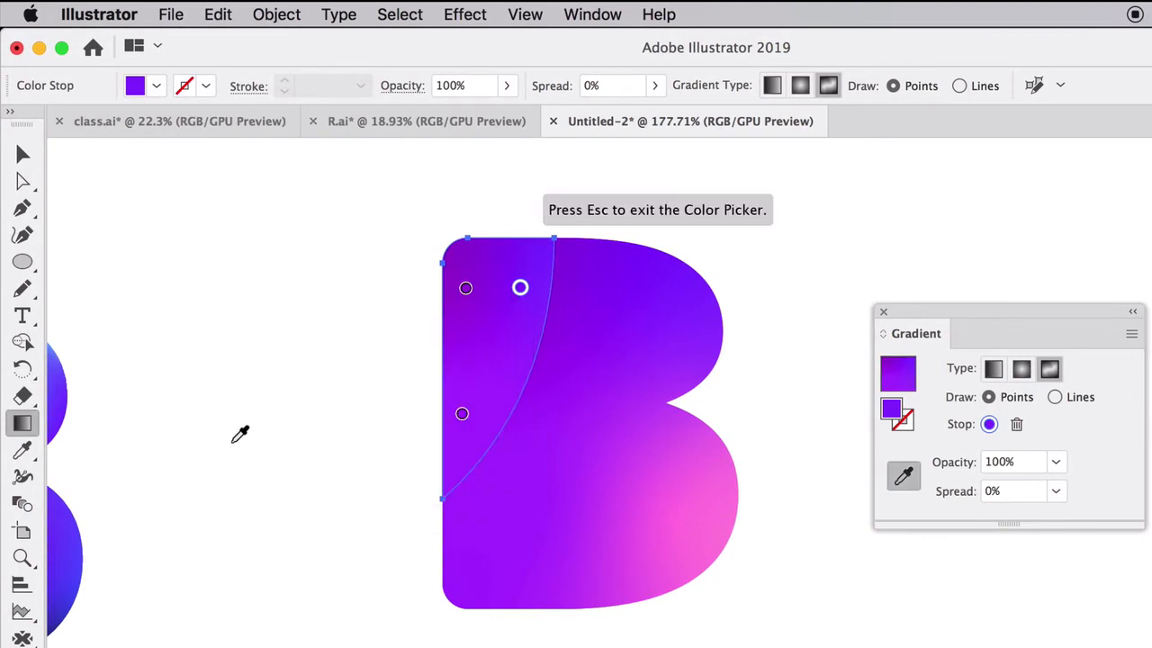
{"action": "left_click", "coordinate": [720, 497]}
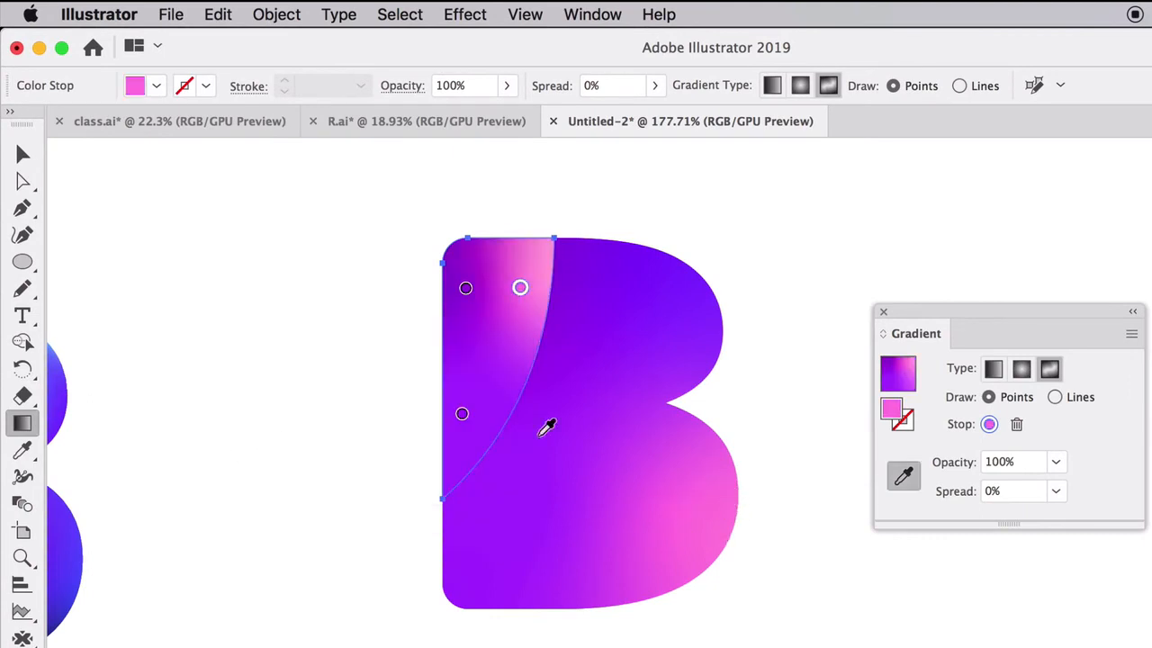
Recolour the piece's lower stop with the blue-violet of the upper bowl and move the upper-left stop down to the B's left edge.
{"action": "left_click", "coordinate": [462, 417]}
{"action": "double_click", "coordinate": [461, 417]}
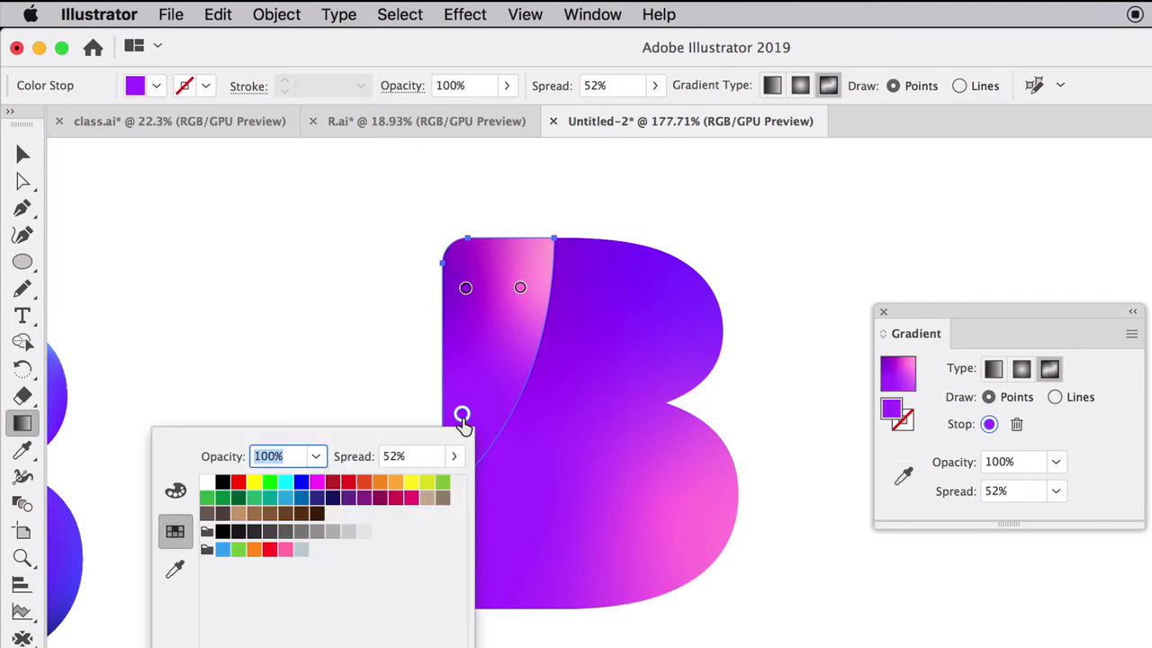
{"action": "left_click", "coordinate": [174, 568]}
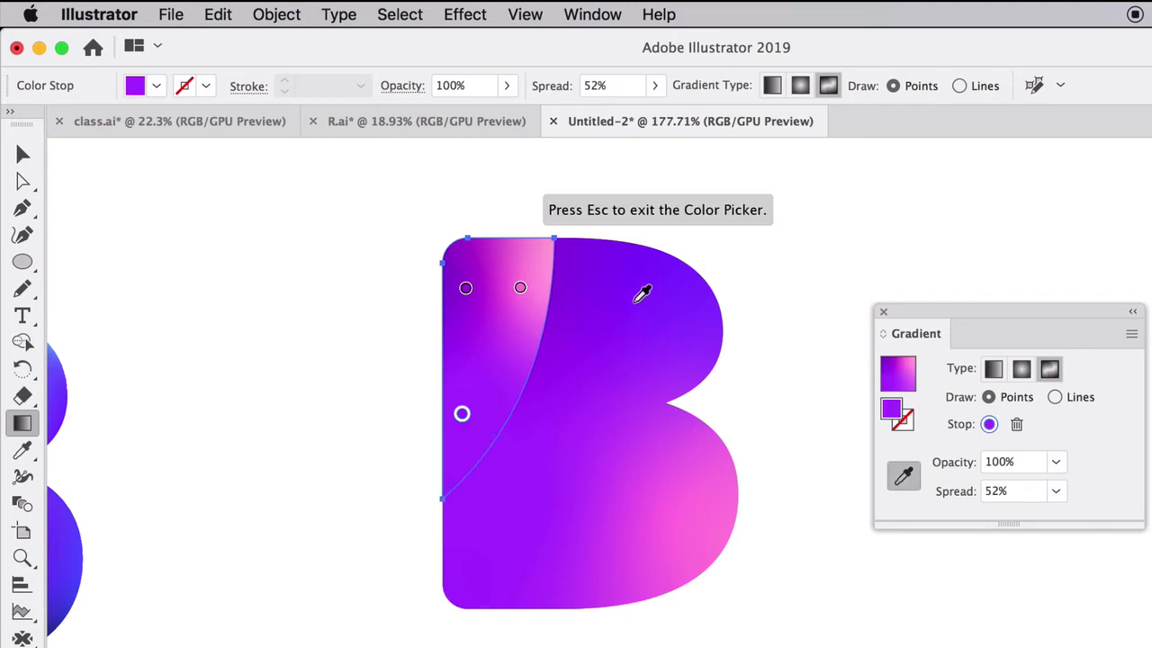
{"action": "left_click", "coordinate": [642, 293]}
{"action": "left_click_drag", "start_coordinate": [466, 287], "coordinate": [442, 317]}
{"action": "left_click", "coordinate": [23, 154]}
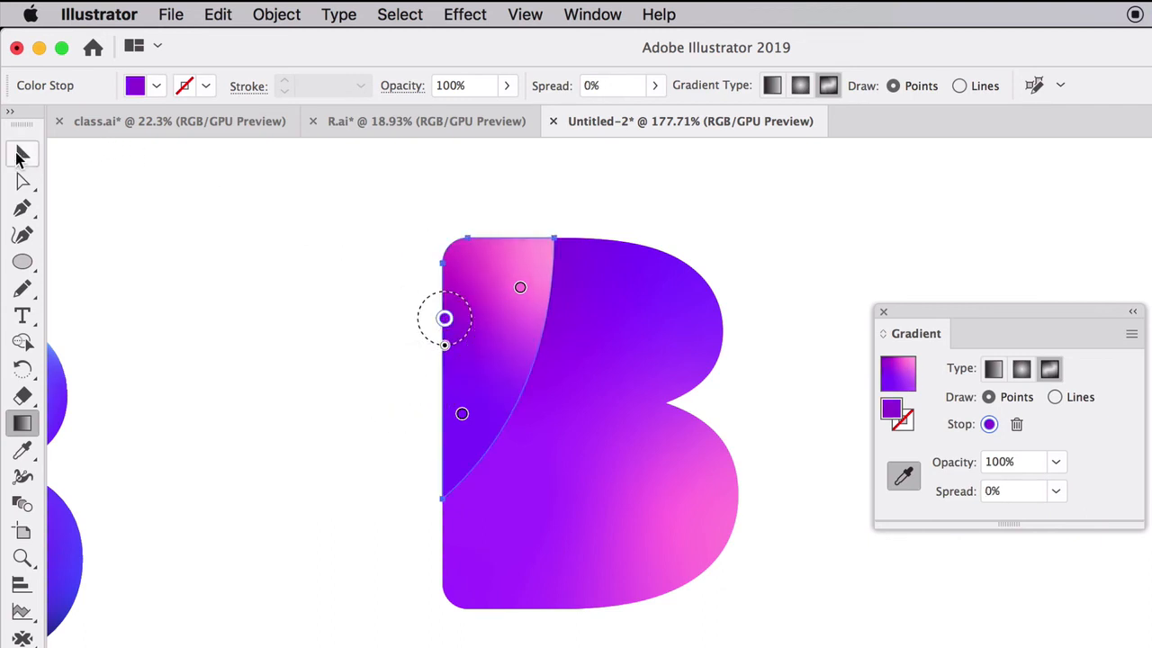
{"action": "left_click", "coordinate": [257, 257]}
Draw a curved Pen path across the B from below its lower-left corner to beyond the upper bowl.
{"action": "scroll", "coordinate": [813, 631], "scroll_direction": "right", "scroll_amount": 1}
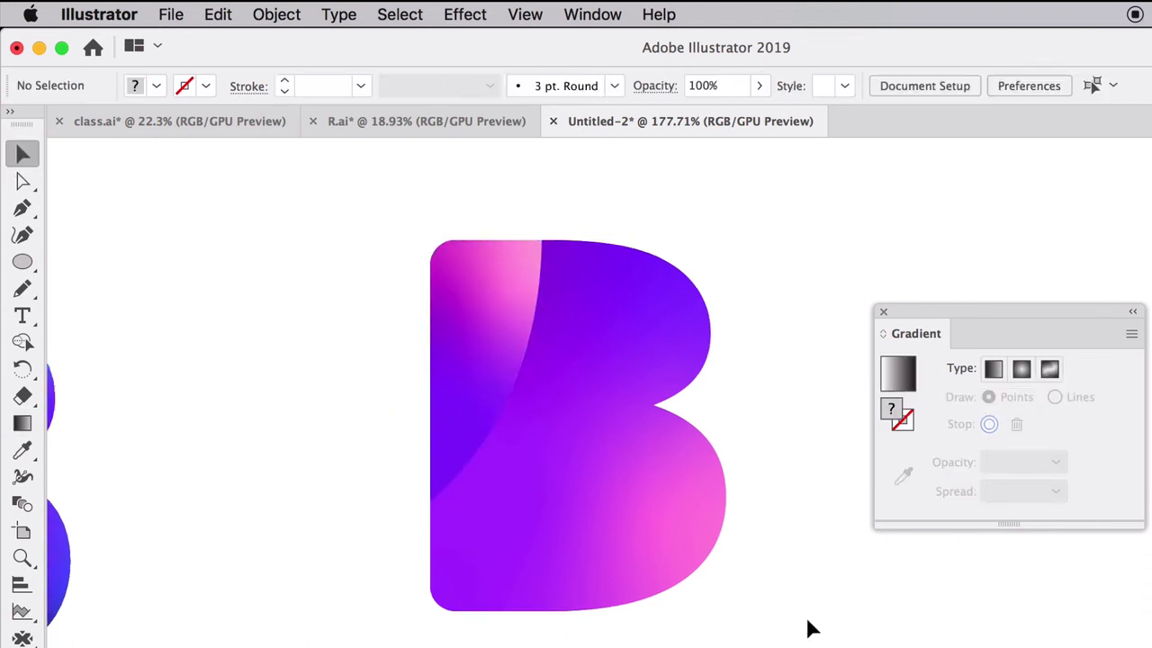
{"action": "key", "text": "p"}
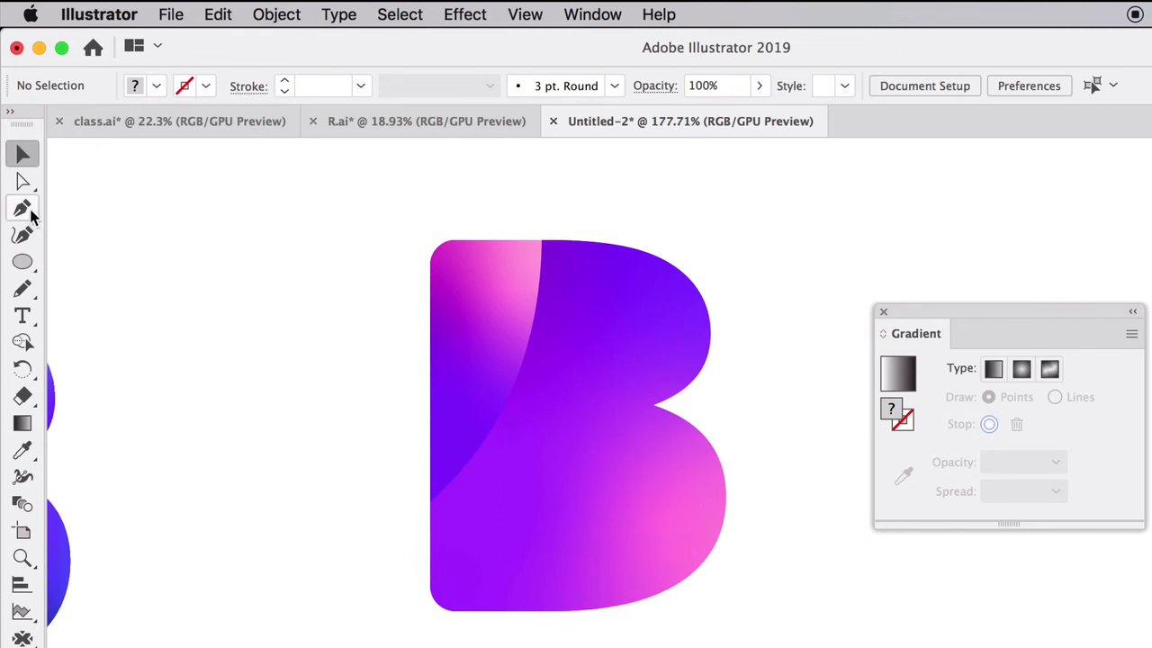
{"action": "left_click", "coordinate": [423, 644]}
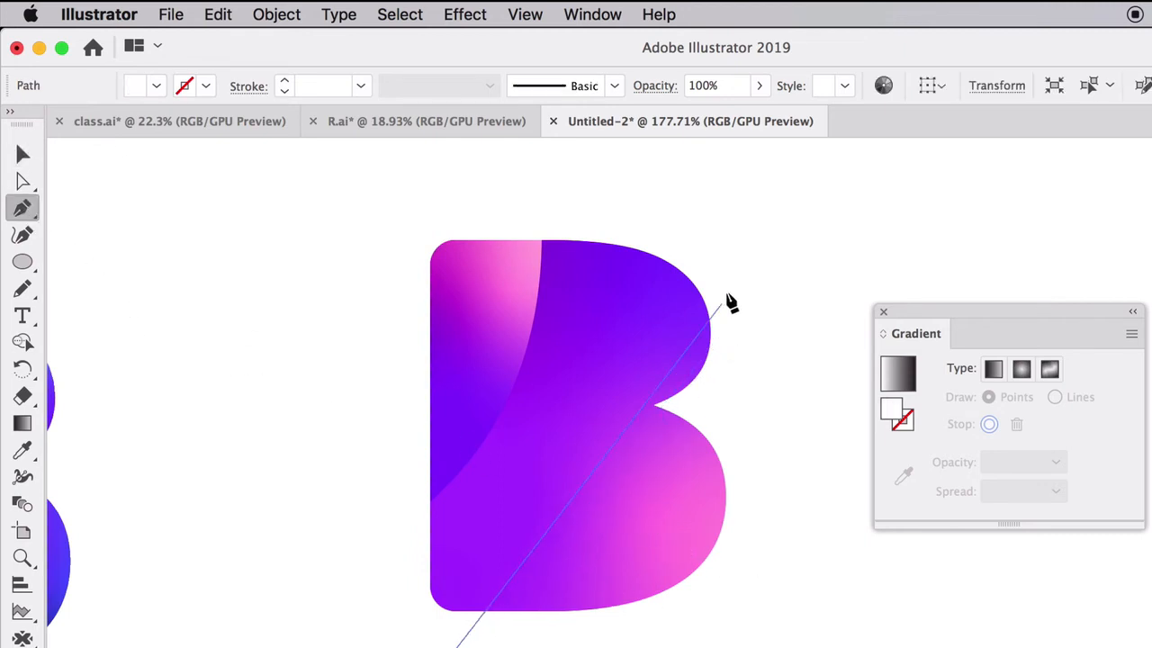
{"action": "left_click_drag", "start_coordinate": [734, 269], "coordinate": [952, 201]}
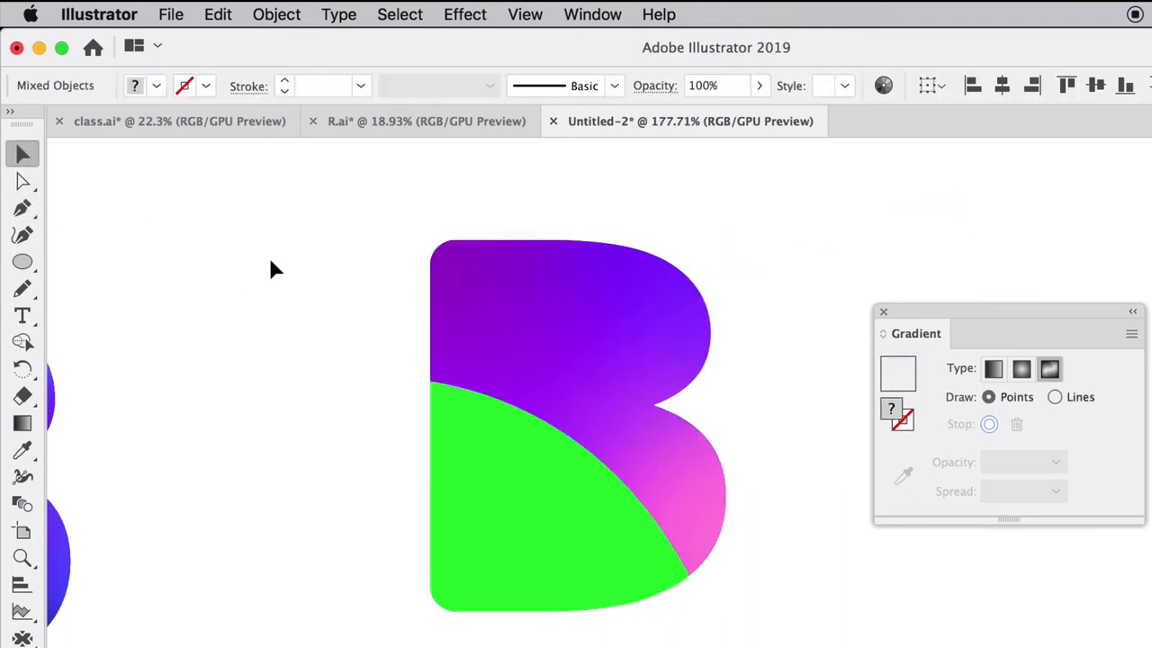
Fill the green lower-left piece with the freeform gradient sampled from the B using the Eyedropper tool.
{"action": "left_click", "coordinate": [434, 493]}
{"action": "left_click", "coordinate": [22, 449]}
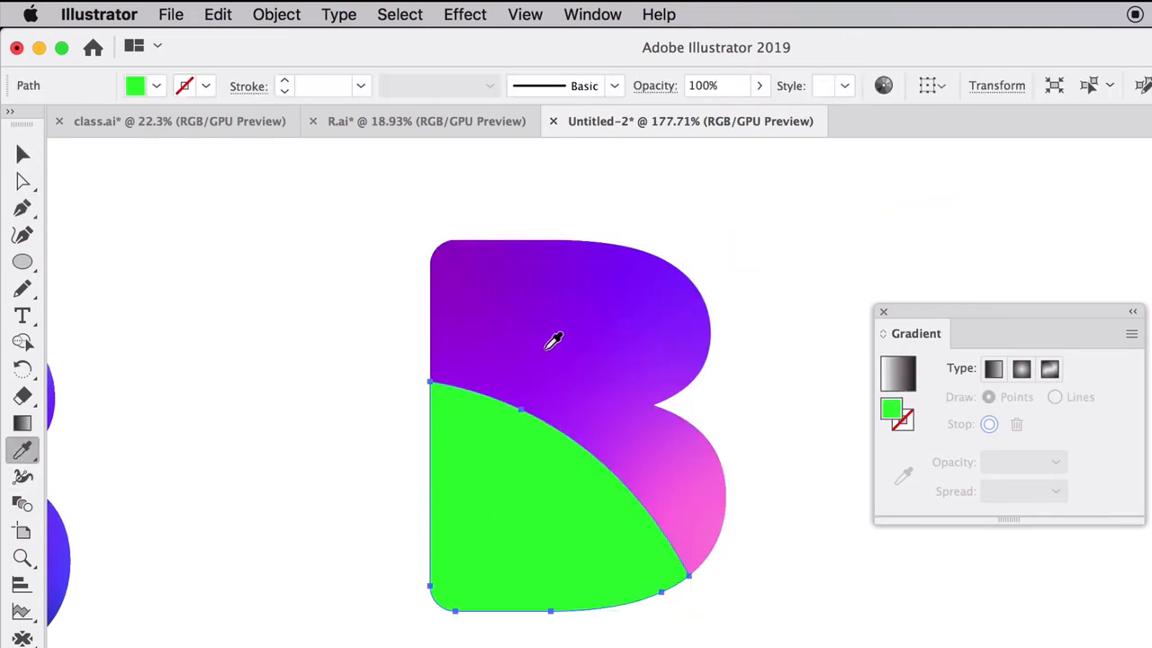
{"action": "left_click", "coordinate": [574, 323]}
{"action": "left_click", "coordinate": [23, 155]}
{"action": "left_click", "coordinate": [396, 451]}
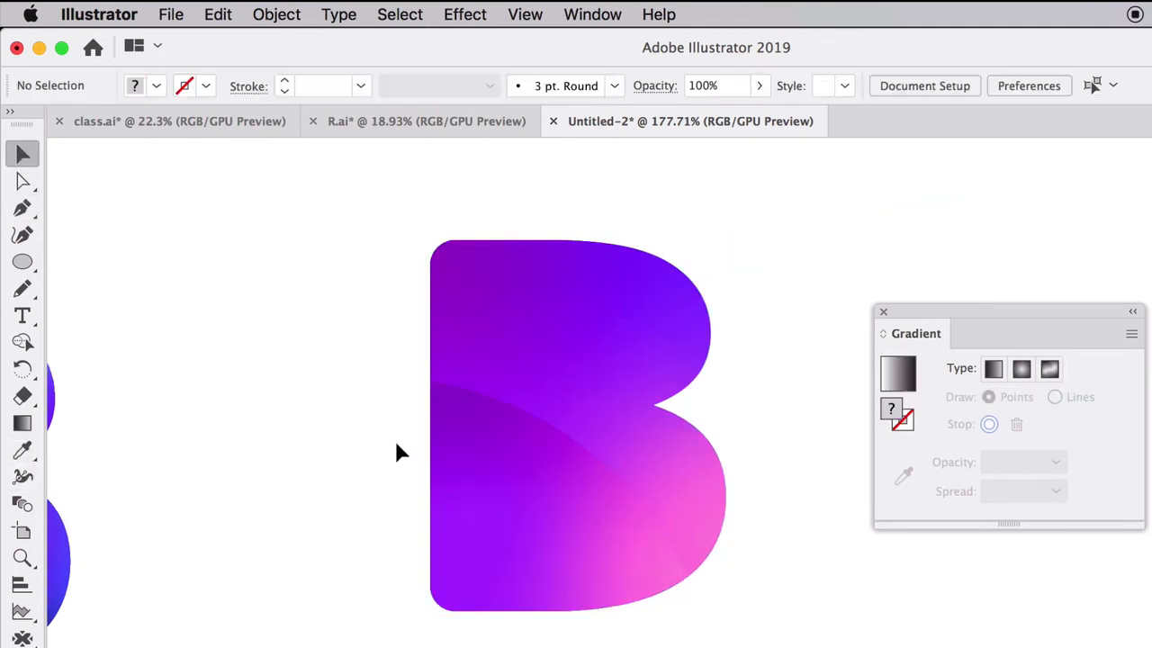
Delete the extra B copy that covers the pink upper-left corner piece.
{"action": "left_click", "coordinate": [680, 351]}
{"action": "left_click_drag", "start_coordinate": [680, 351], "coordinate": [372, 402]}
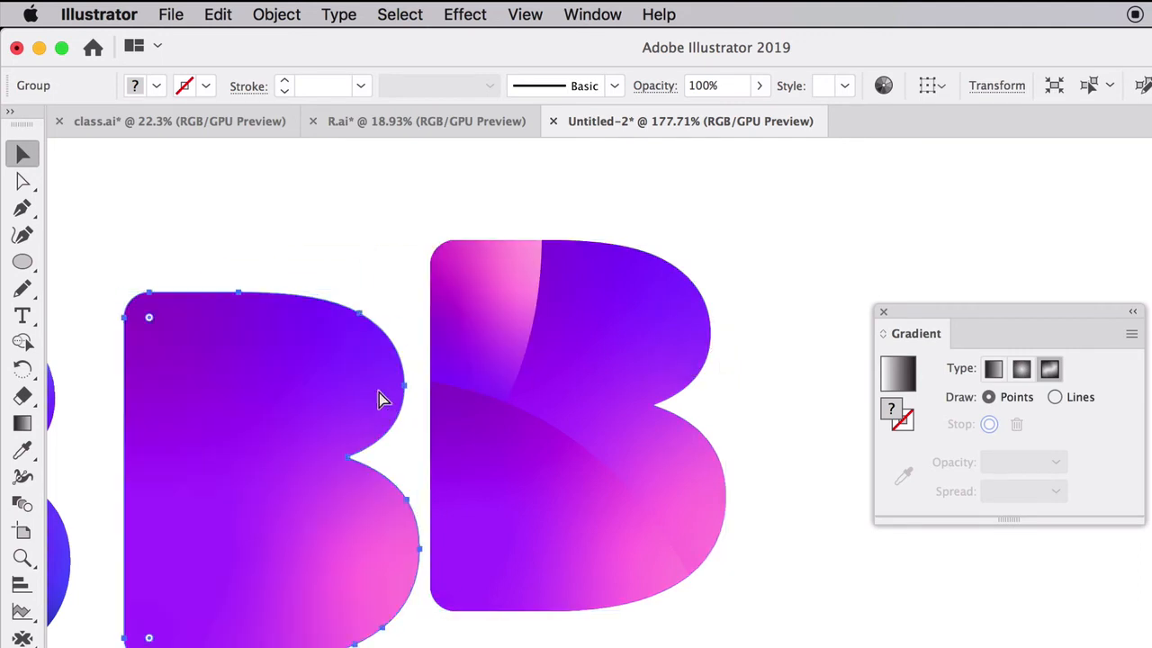
{"action": "key", "text": "super+z"}
{"action": "key", "text": "Delete"}
Edit the lower-left piece's freeform gradient, moving the pink stop near its upper-left edge and the dark purple stop to its lower right.
{"action": "left_click", "coordinate": [576, 502]}
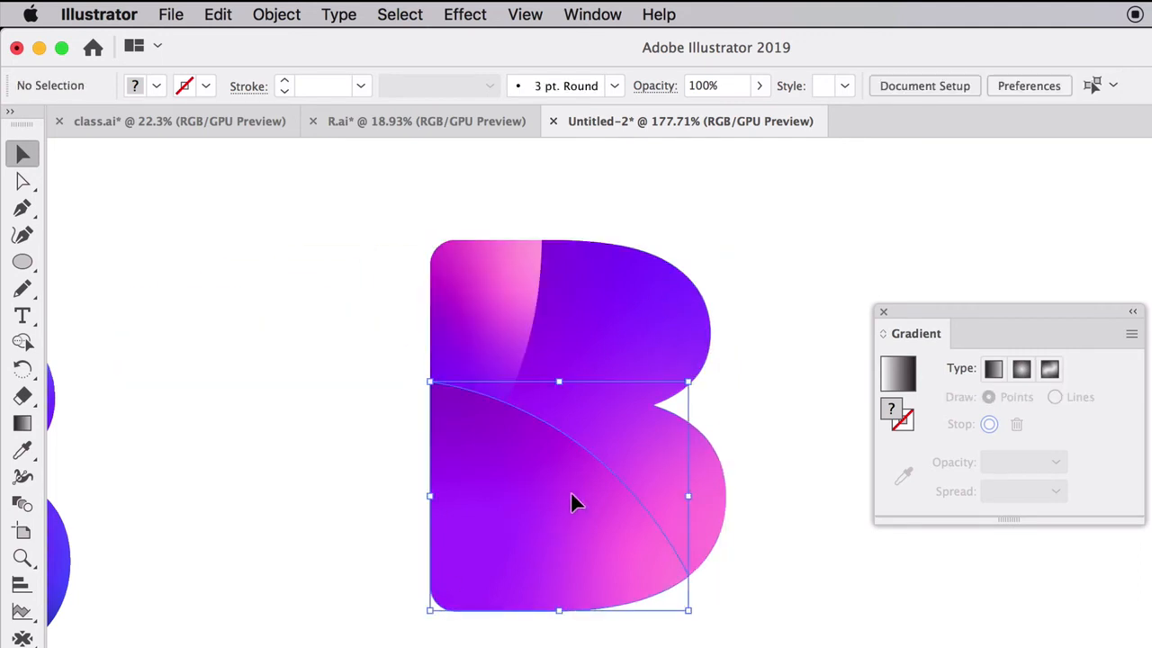
{"action": "left_click", "coordinate": [981, 424]}
{"action": "left_click_drag", "start_coordinate": [631, 554], "coordinate": [546, 462]}
{"action": "left_click_drag", "start_coordinate": [485, 426], "coordinate": [616, 575]}
{"action": "left_click_drag", "start_coordinate": [546, 463], "coordinate": [498, 445]}
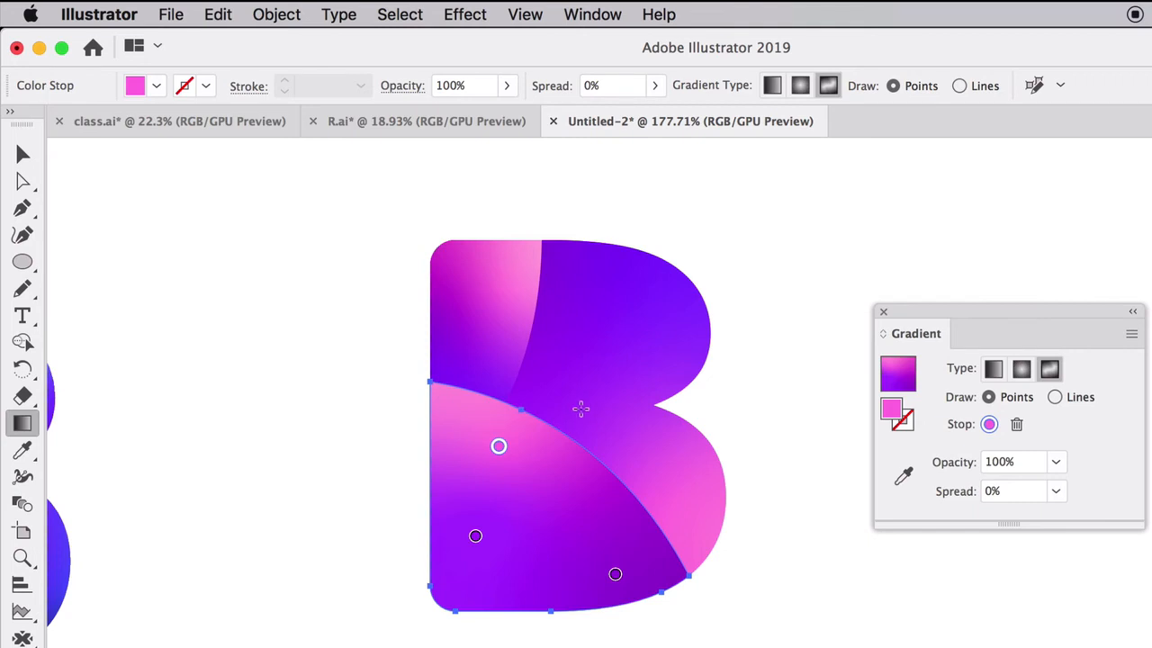
Shift the dark purple stop closer to the piece's curved edge and delete the violet stop near its left side.
{"action": "left_click_drag", "start_coordinate": [616, 574], "coordinate": [633, 560]}
{"action": "left_click", "coordinate": [474, 537]}
{"action": "key", "text": "Delete"}
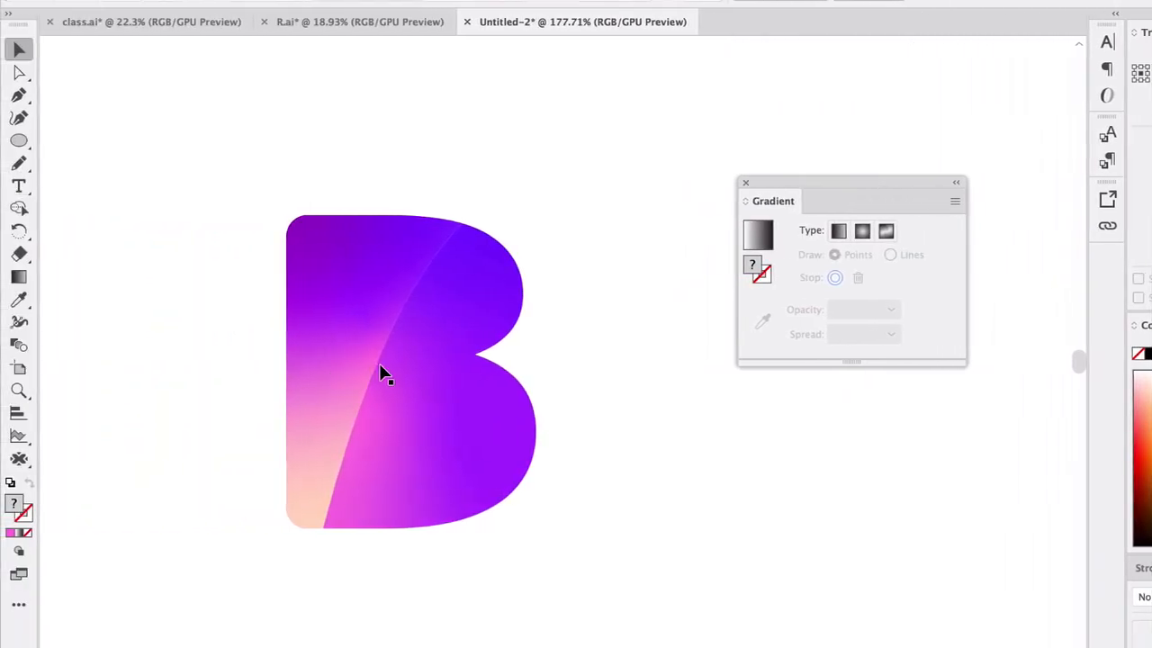
Edit the right-hand piece's freeform gradient, moving the blue stop up the upper bowl, the pink stop down the curved edge and the violet stop slightly up.
{"action": "left_click", "coordinate": [445, 332]}
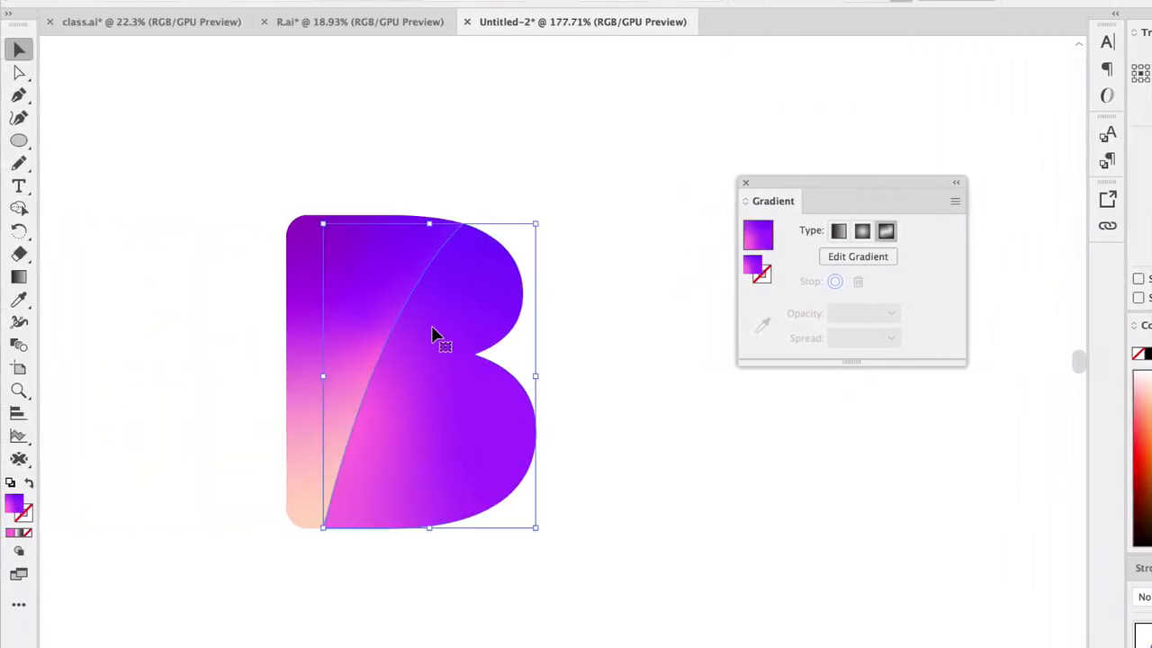
{"action": "left_click", "coordinate": [177, 268]}
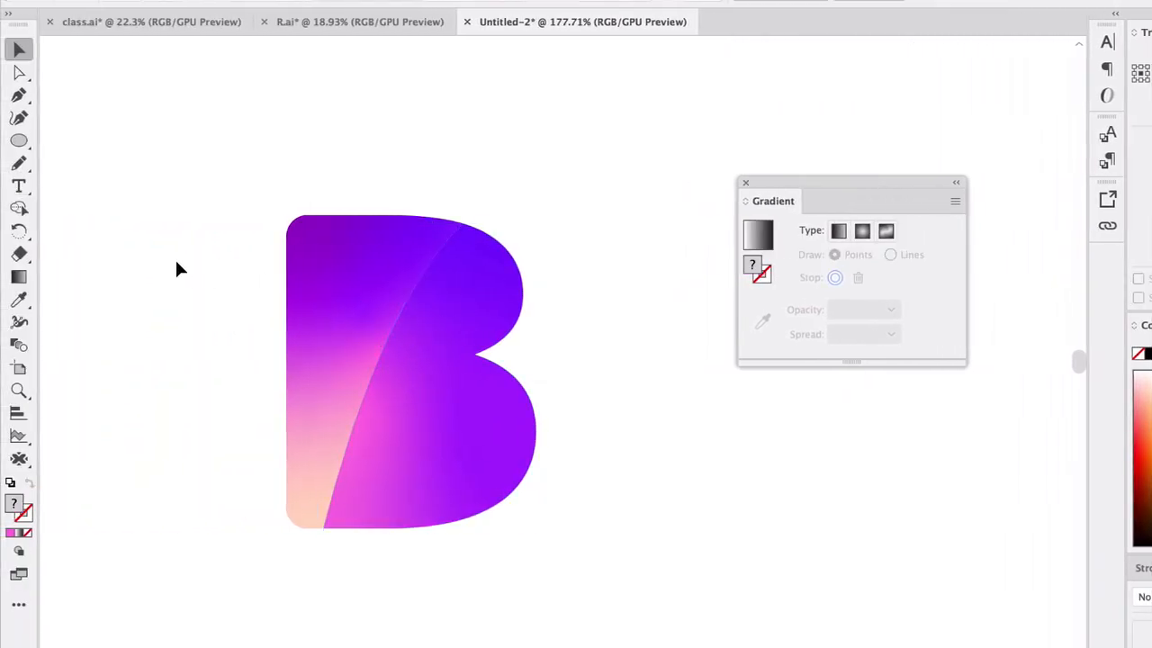
{"action": "left_click", "coordinate": [412, 306]}
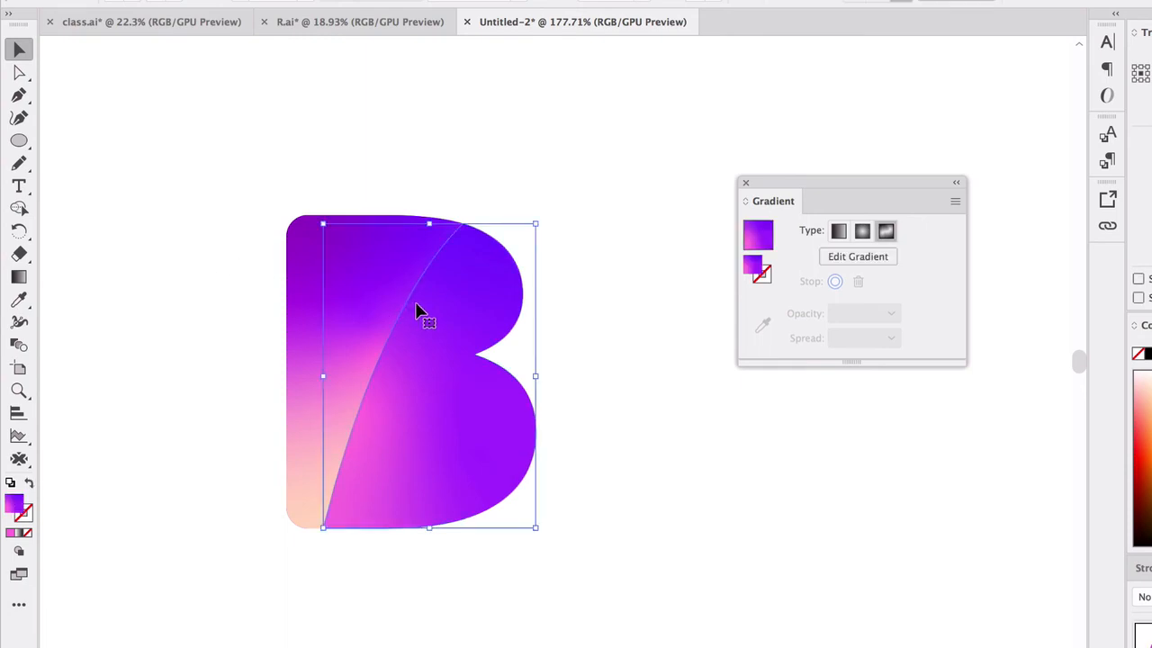
{"action": "left_click", "coordinate": [846, 259]}
{"action": "left_click_drag", "start_coordinate": [425, 277], "coordinate": [472, 248]}
{"action": "left_click_drag", "start_coordinate": [367, 410], "coordinate": [349, 448]}
{"action": "left_click_drag", "start_coordinate": [507, 422], "coordinate": [505, 396]}
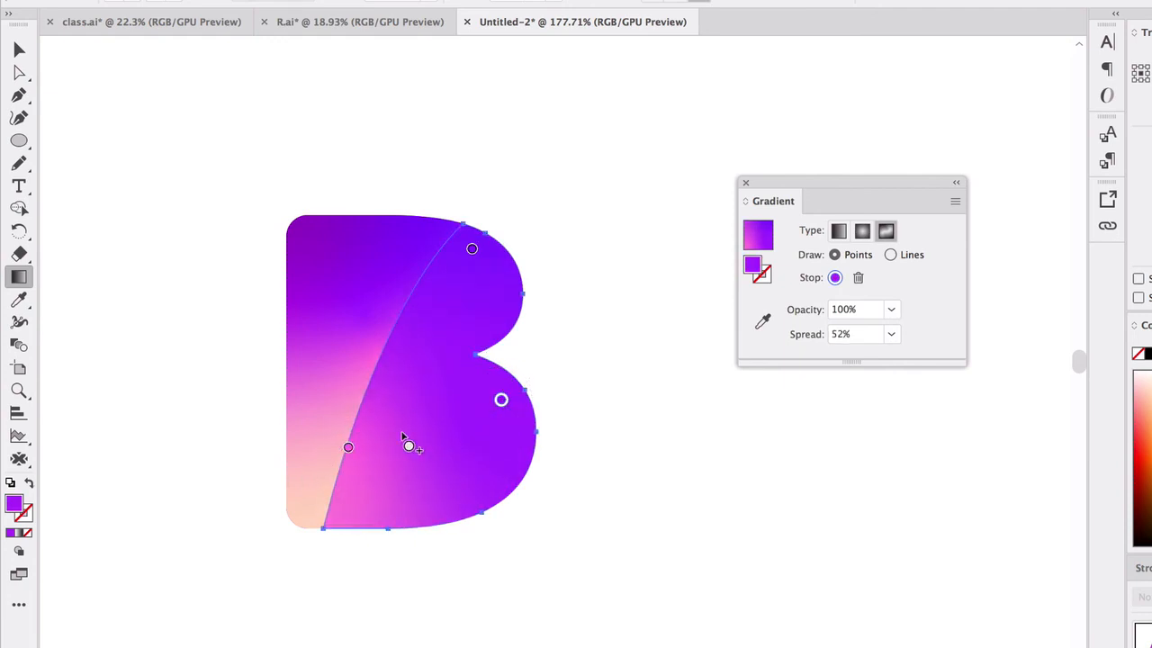
Recolour the pink stop on the right-hand piece's curved edge with a lighter pink.
{"action": "left_click", "coordinate": [349, 448]}
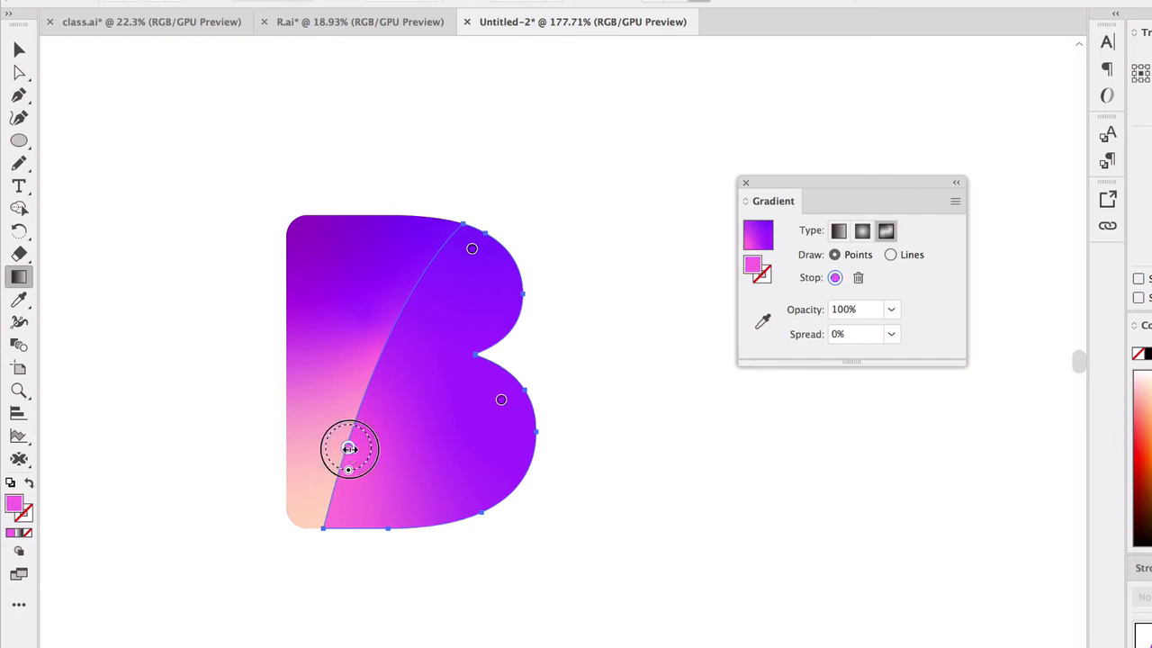
{"action": "double_click", "coordinate": [349, 448]}
{"action": "left_click", "coordinate": [104, 579]}
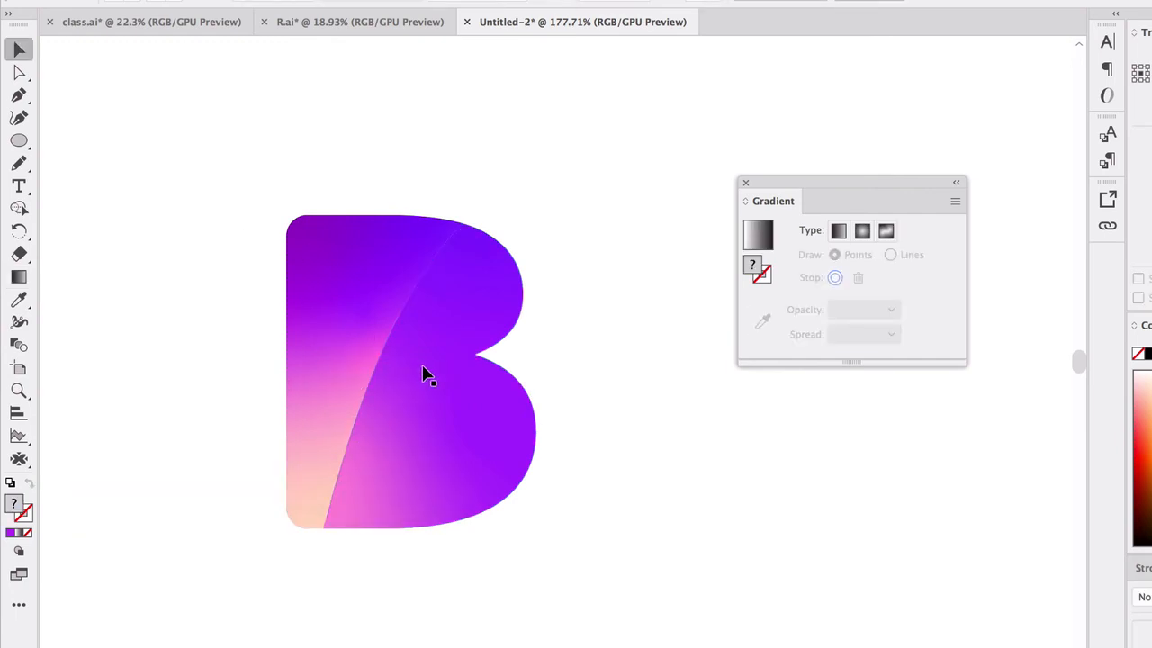
{"action": "left_click", "coordinate": [422, 366]}
{"action": "left_click", "coordinate": [181, 290]}
Edit the back B's freeform gradient, moving the purple stop into the upper-left corner and the blue stop left along the top edge.
{"action": "left_click", "coordinate": [373, 283]}
{"action": "left_click", "coordinate": [758, 234]}
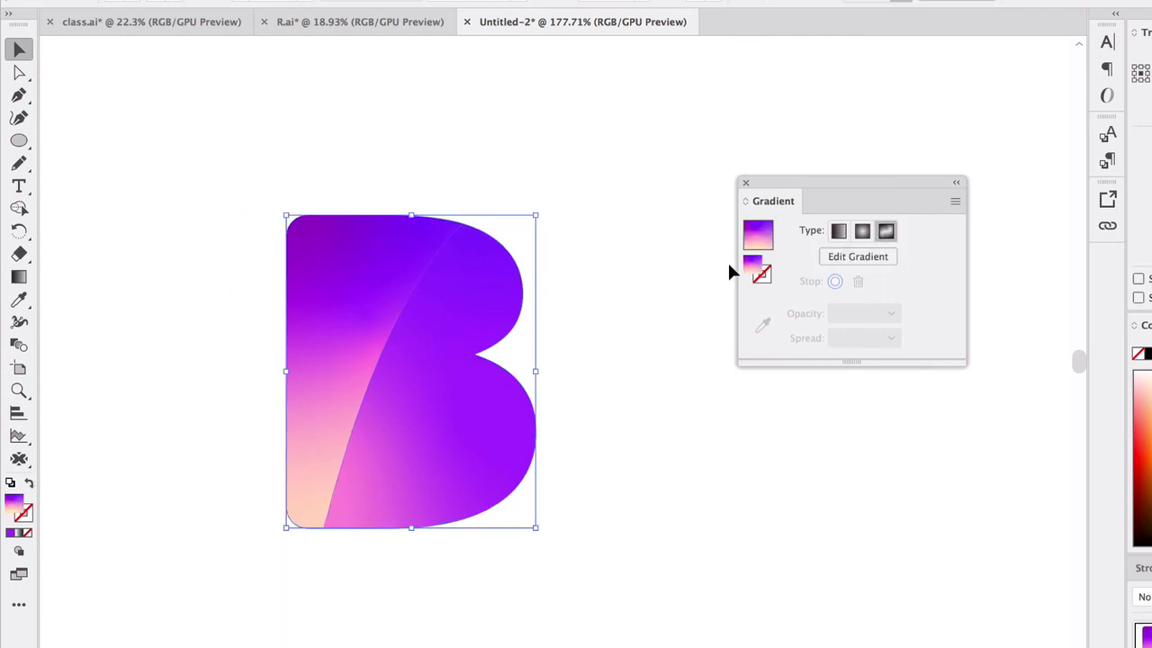
{"action": "left_click", "coordinate": [871, 258]}
{"action": "left_click_drag", "start_coordinate": [281, 172], "coordinate": [331, 260]}
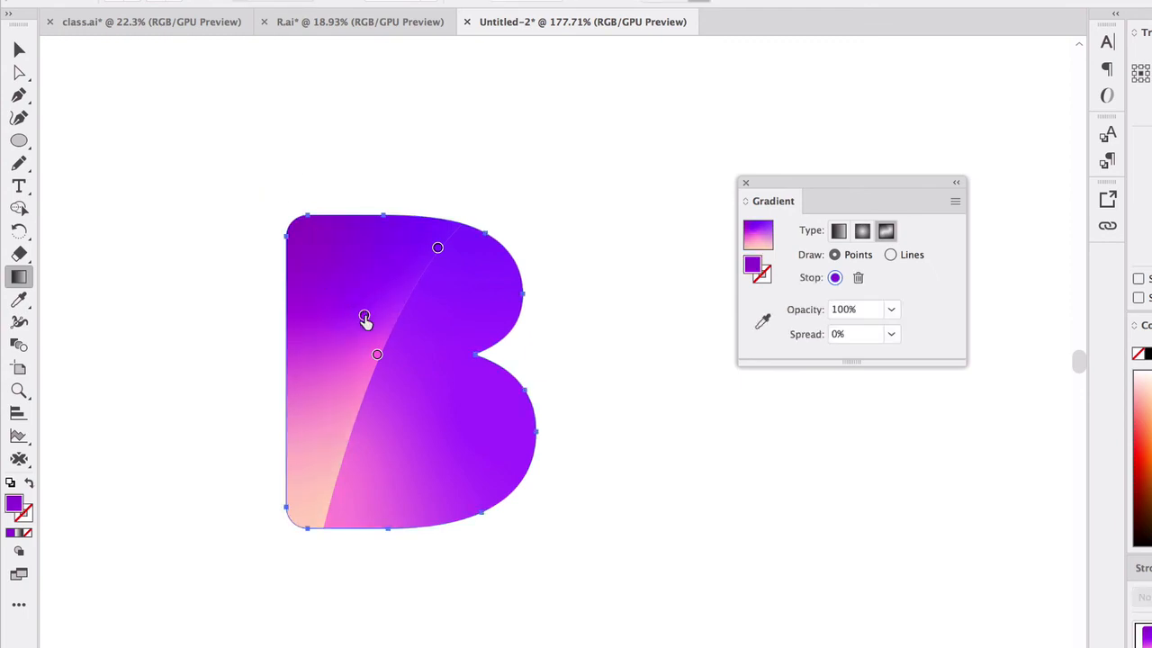
{"action": "left_click_drag", "start_coordinate": [366, 317], "coordinate": [322, 249]}
{"action": "left_click_drag", "start_coordinate": [432, 249], "coordinate": [400, 241]}
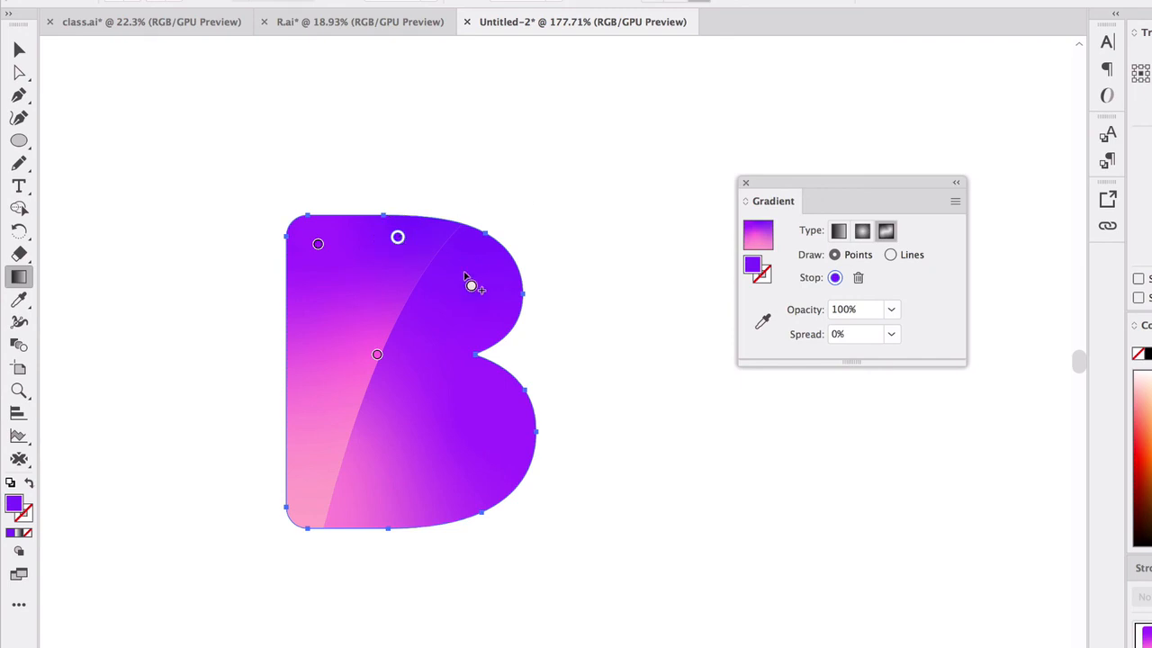
{"action": "key", "text": "v"}
{"action": "left_click", "coordinate": [142, 359]}
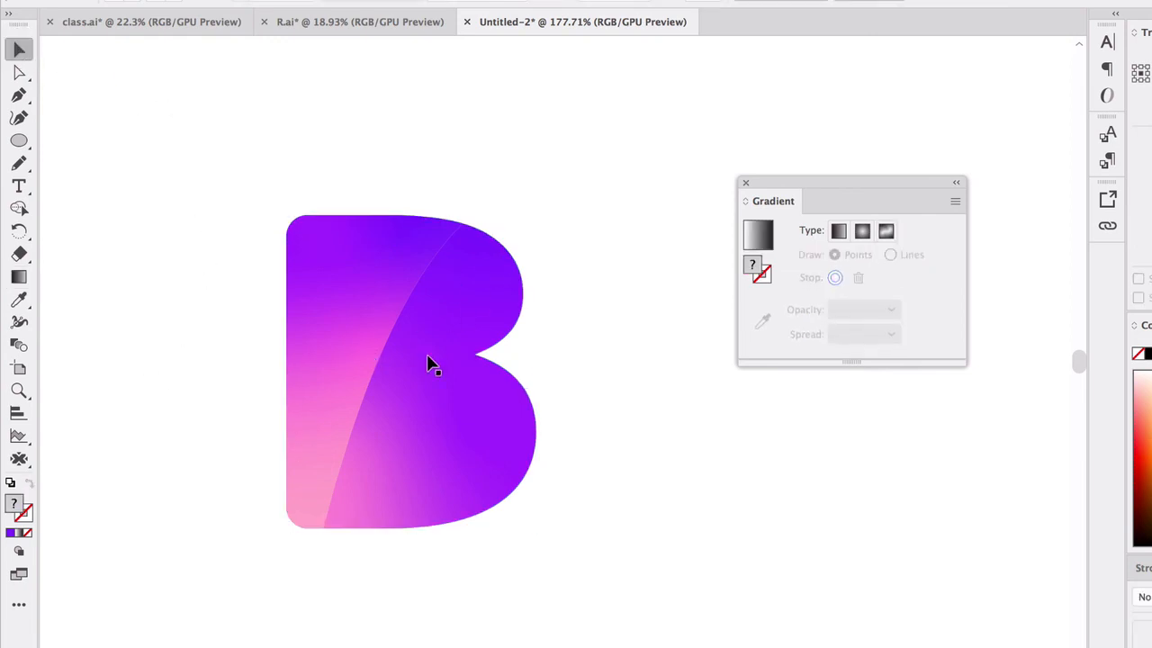